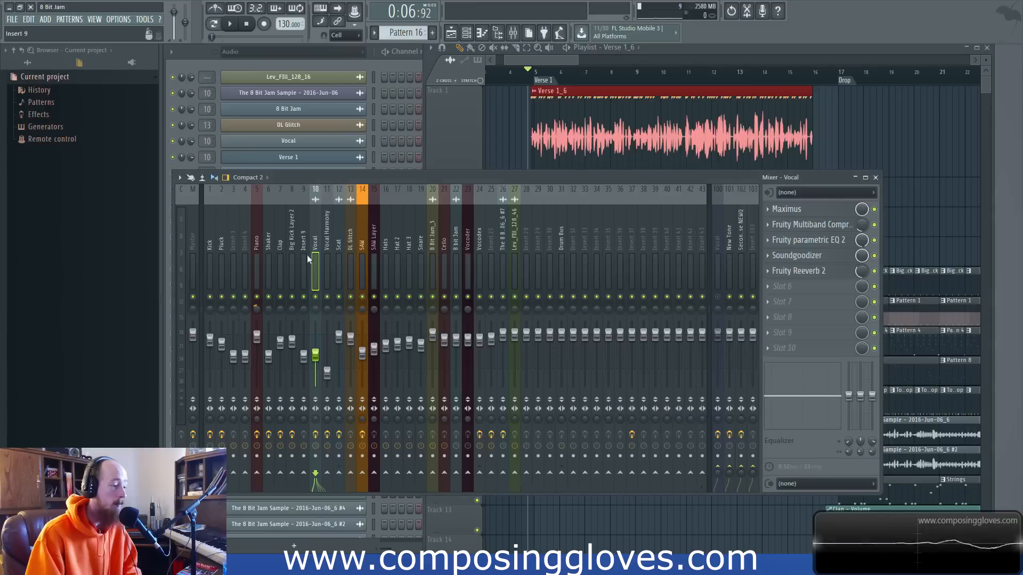
Try a higher fader level on the Vocal mixer track while playing Verse 1, and undo the fader change.
{"action": "left_click_drag", "start_coordinate": [318, 360], "coordinate": [319, 347]}
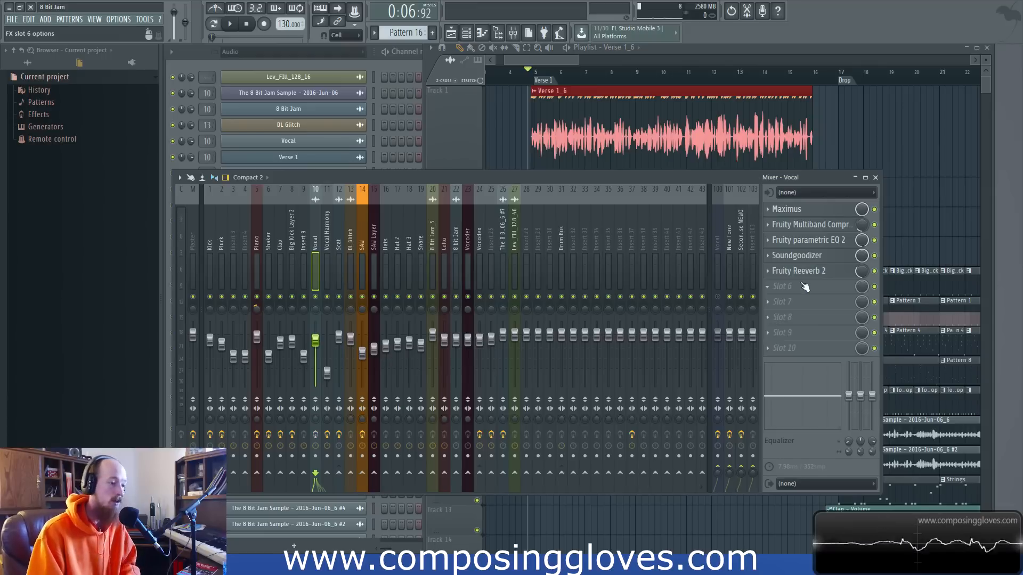
{"action": "left_click", "coordinate": [544, 59]}
{"action": "key", "text": "space"}
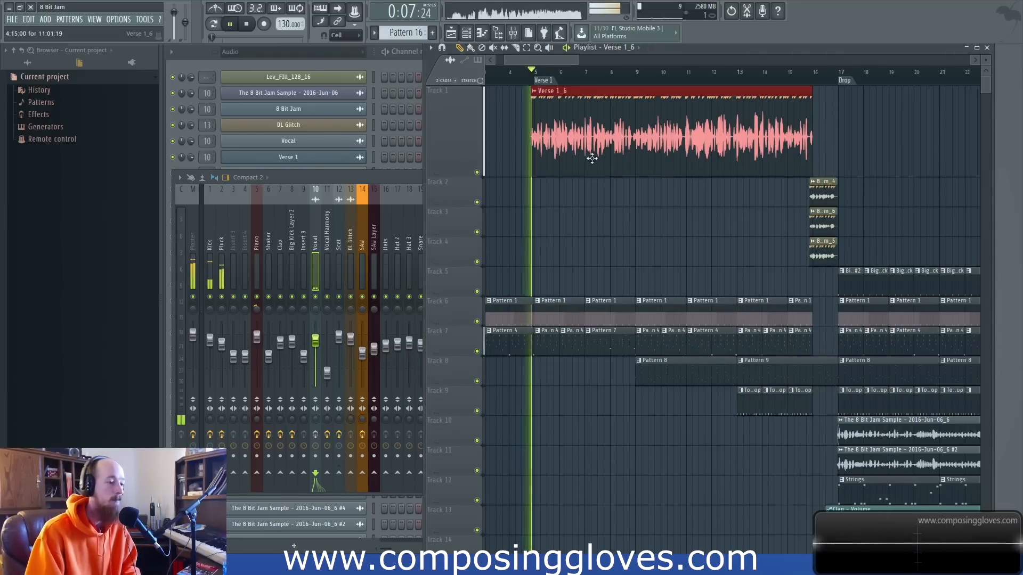
{"action": "left_click", "coordinate": [381, 178]}
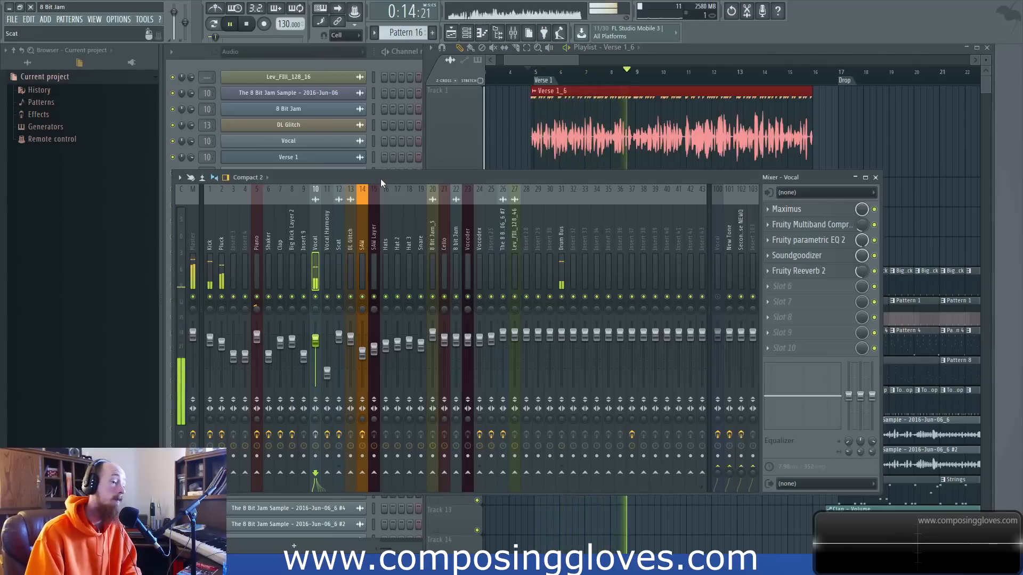
{"action": "key", "text": "space"}
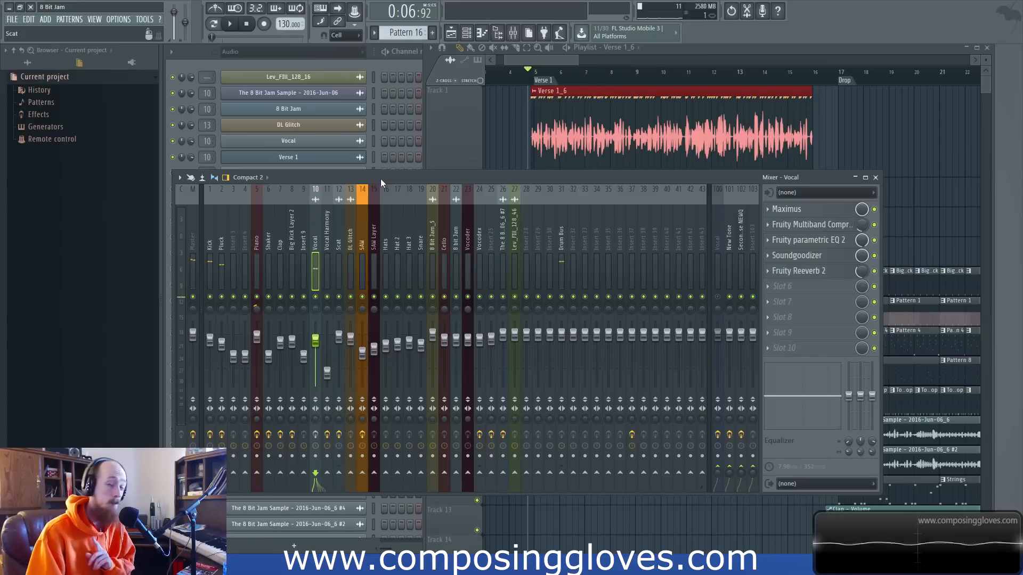
{"action": "key", "text": "ctrl+z"}
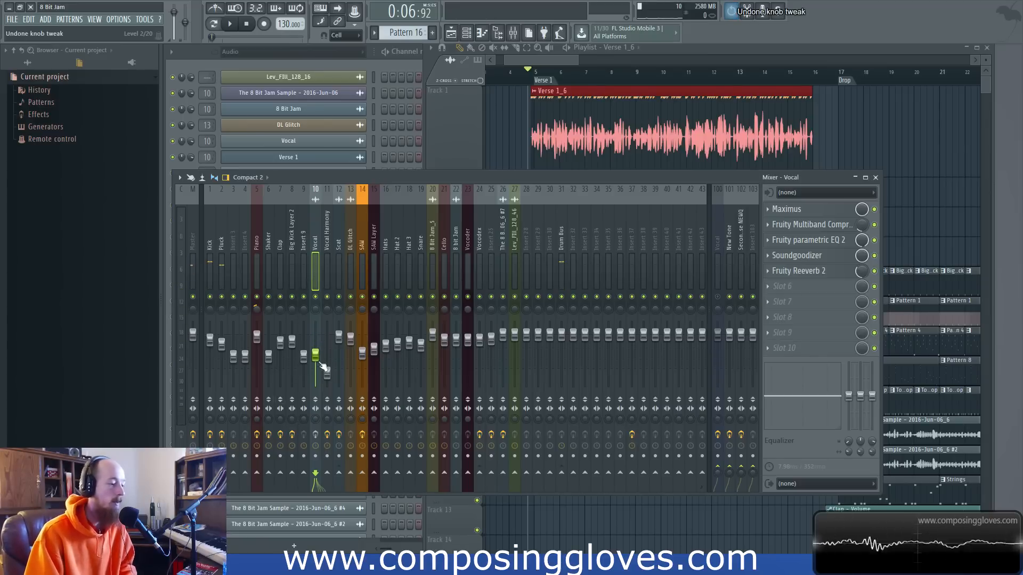
Play back Verse 1 with the Vocal track at its original fader level.
{"action": "left_click", "coordinate": [571, 62]}
{"action": "key", "text": "space"}
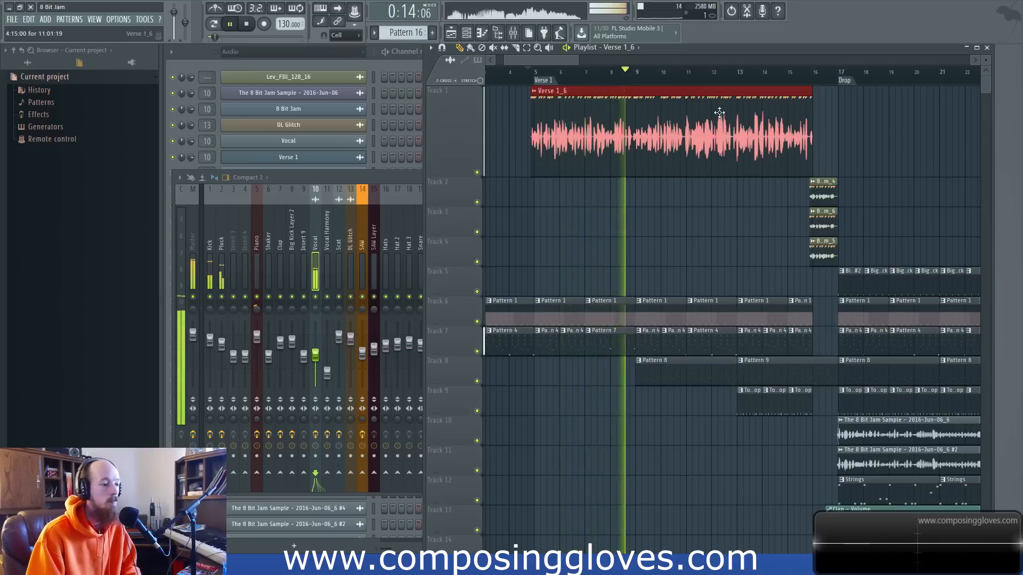
{"action": "key", "text": "space"}
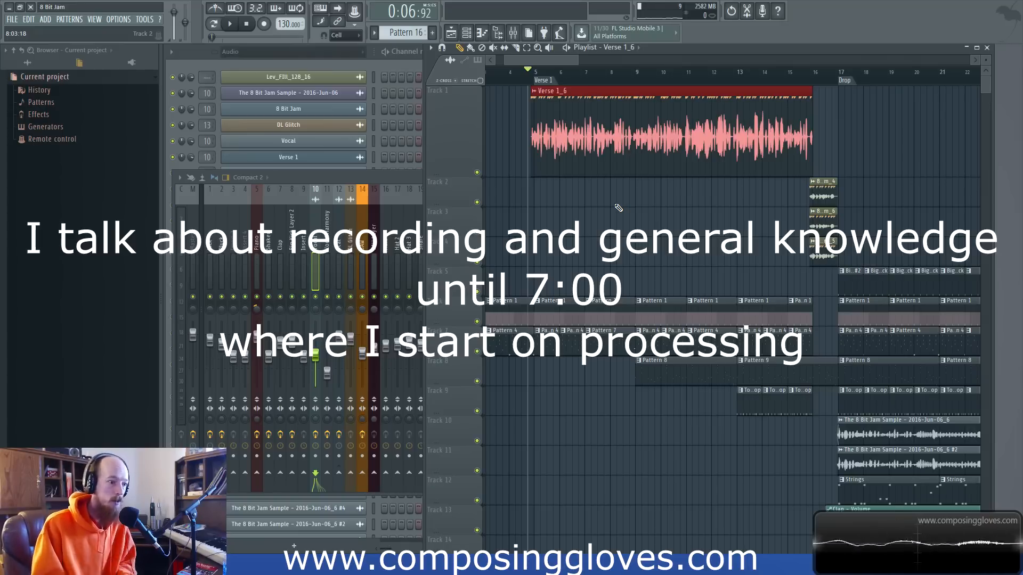
Place the playback position just before bar 25 in the Drop section and view the chopped sample clips there.
{"action": "scroll", "coordinate": [707, 164], "scroll_direction": "down", "scroll_amount": 4}
{"action": "scroll", "coordinate": [660, 94], "scroll_direction": "right", "scroll_amount": 5}
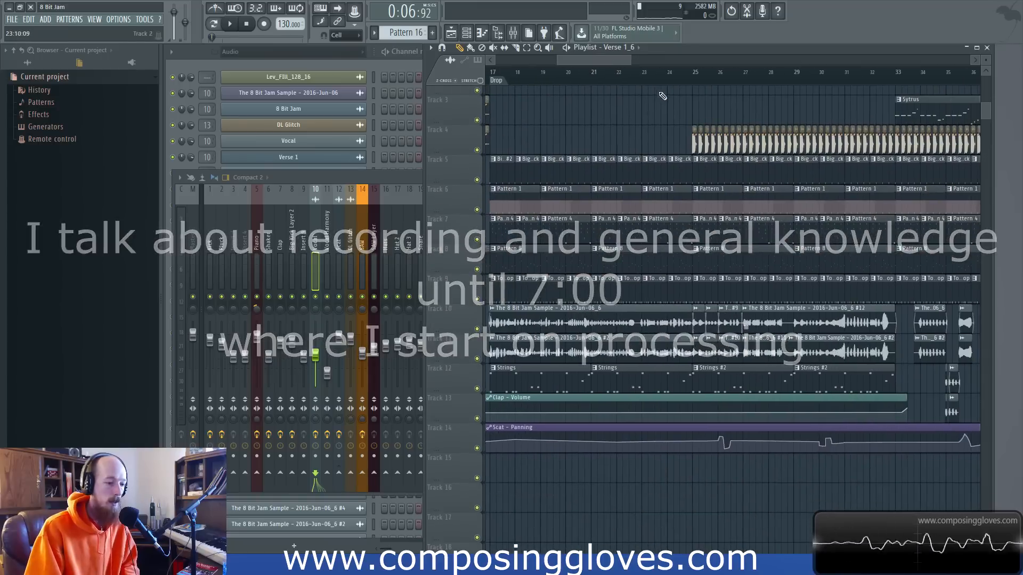
{"action": "left_click", "coordinate": [687, 77]}
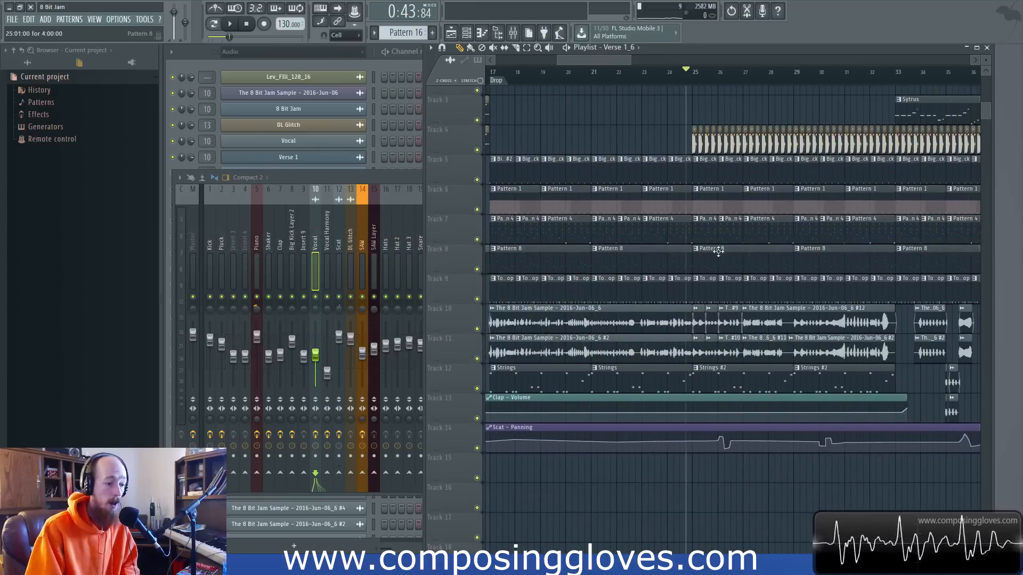
{"action": "scroll", "coordinate": [719, 251], "scroll_direction": "up", "scroll_amount": 5}
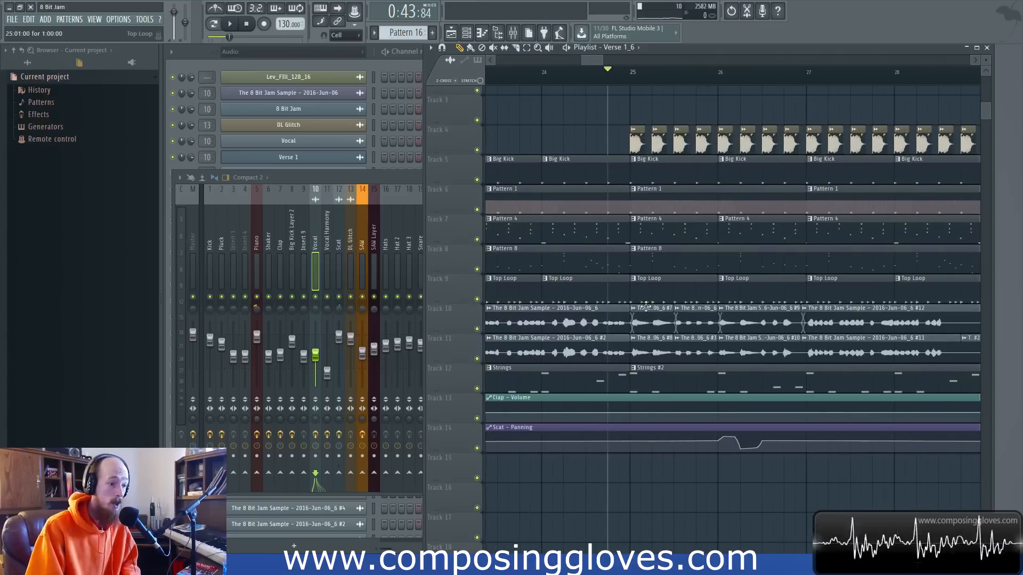
{"action": "left_click_drag", "start_coordinate": [644, 322], "coordinate": [673, 374]}
{"action": "left_click", "coordinate": [596, 133], "text": "ctrl"}
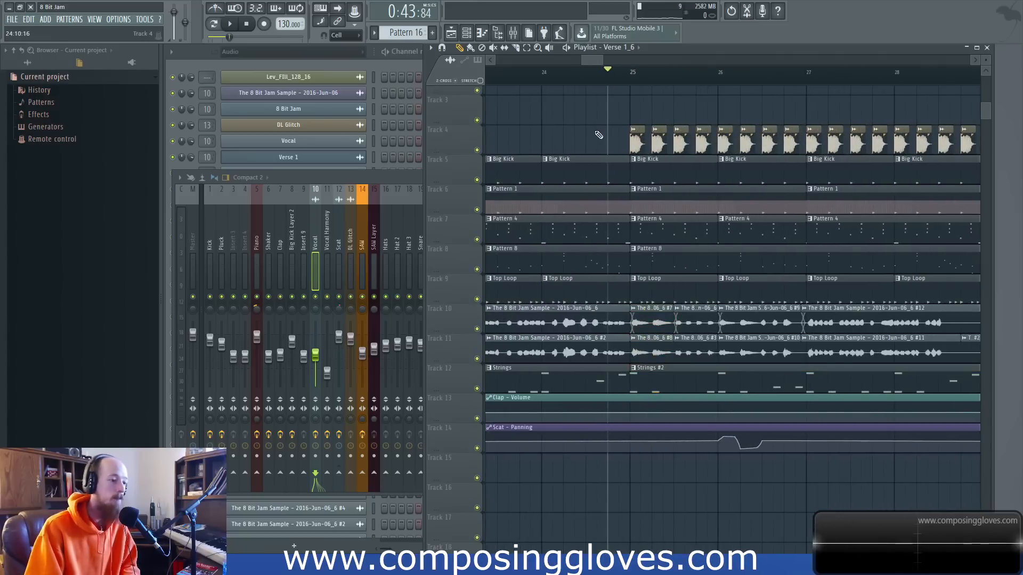
Select the Scat mixer track and play the passage at bar 25 repeatedly to compare it with its effects enabled and bypassed.
{"action": "left_click", "coordinate": [408, 182]}
{"action": "left_click", "coordinate": [341, 257]}
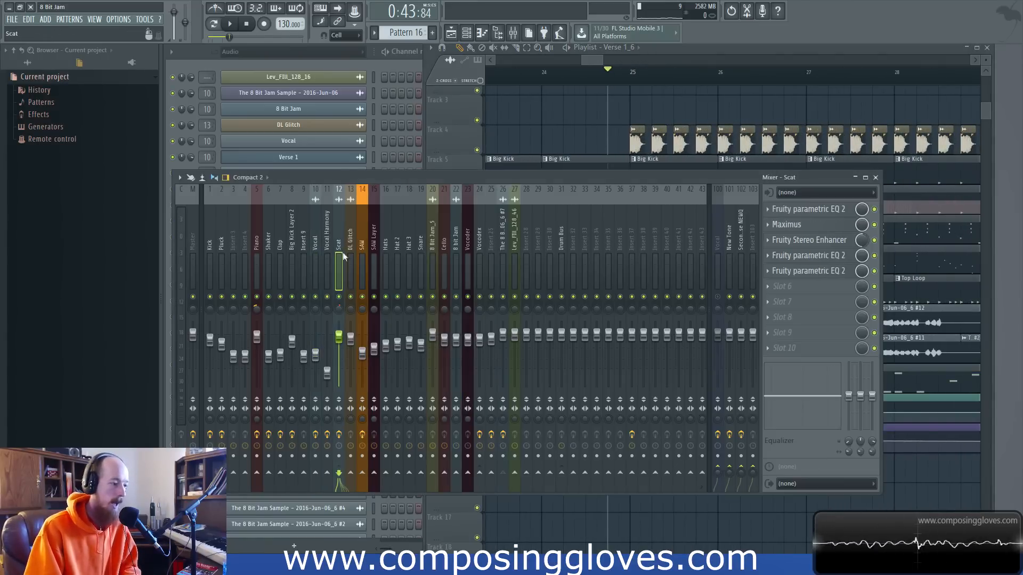
{"action": "key", "text": "space"}
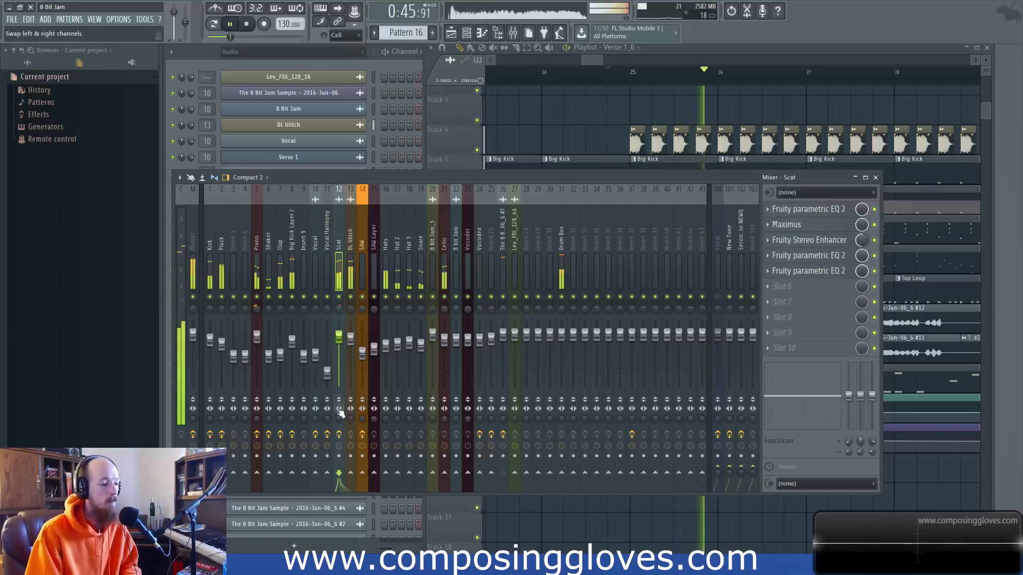
{"action": "key", "text": "space"}
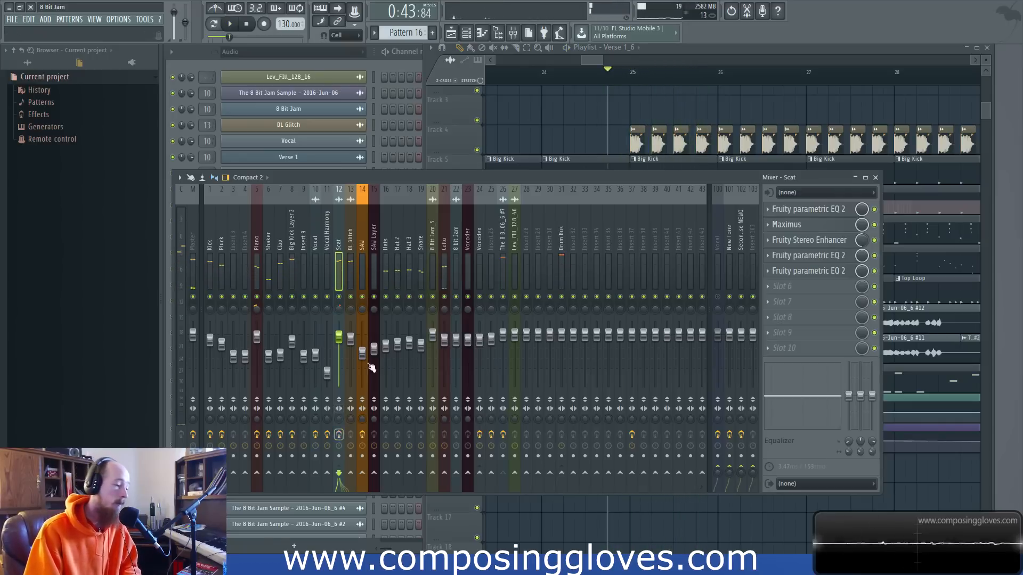
{"action": "key", "text": "space"}
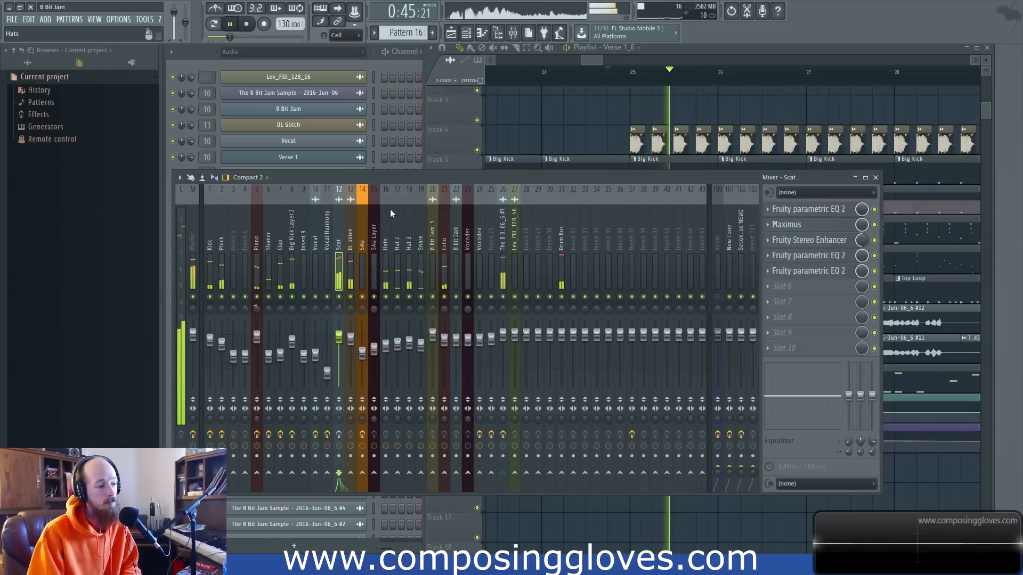
{"action": "key", "text": "space"}
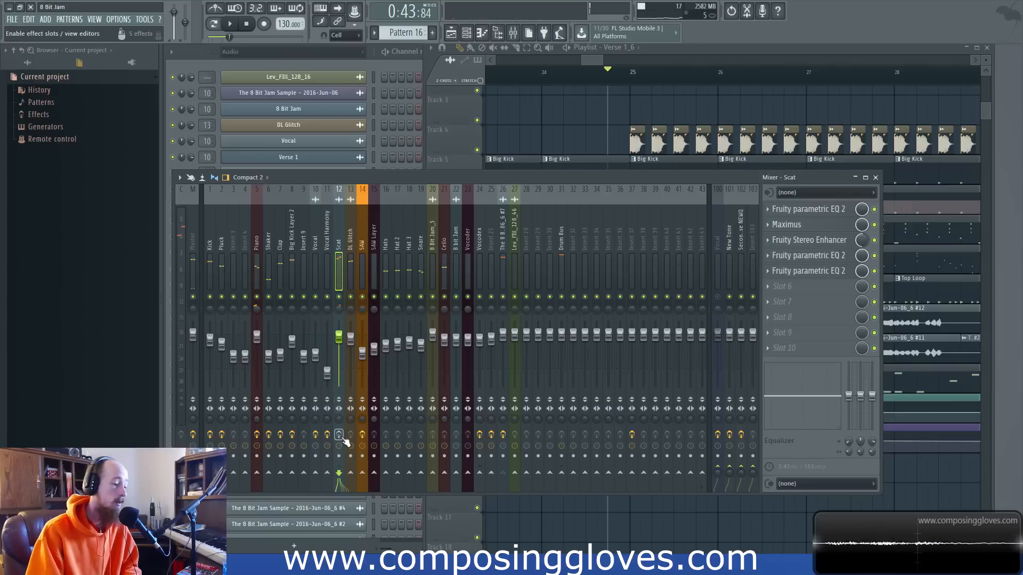
{"action": "key", "text": "space"}
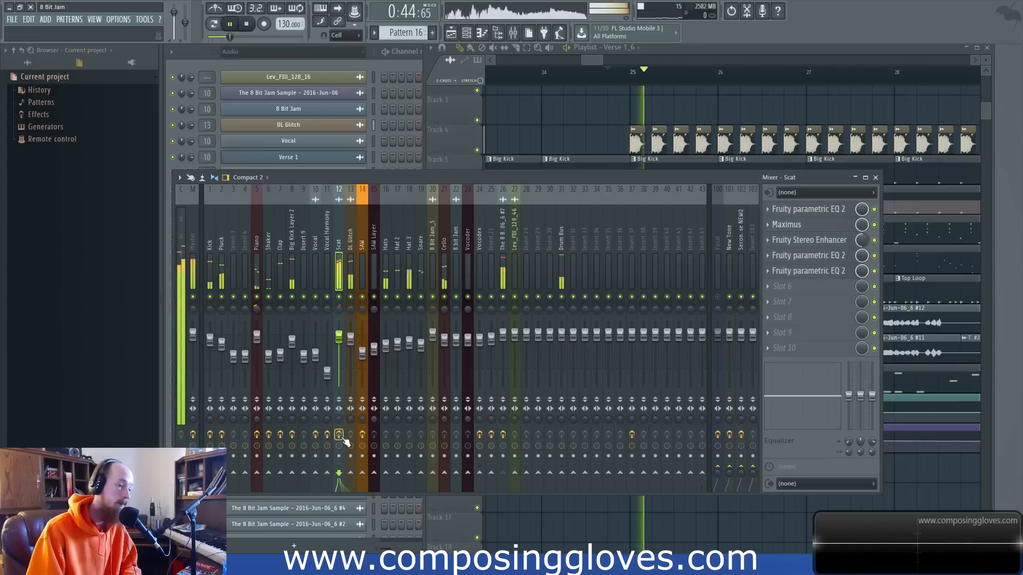
{"action": "key", "text": "space"}
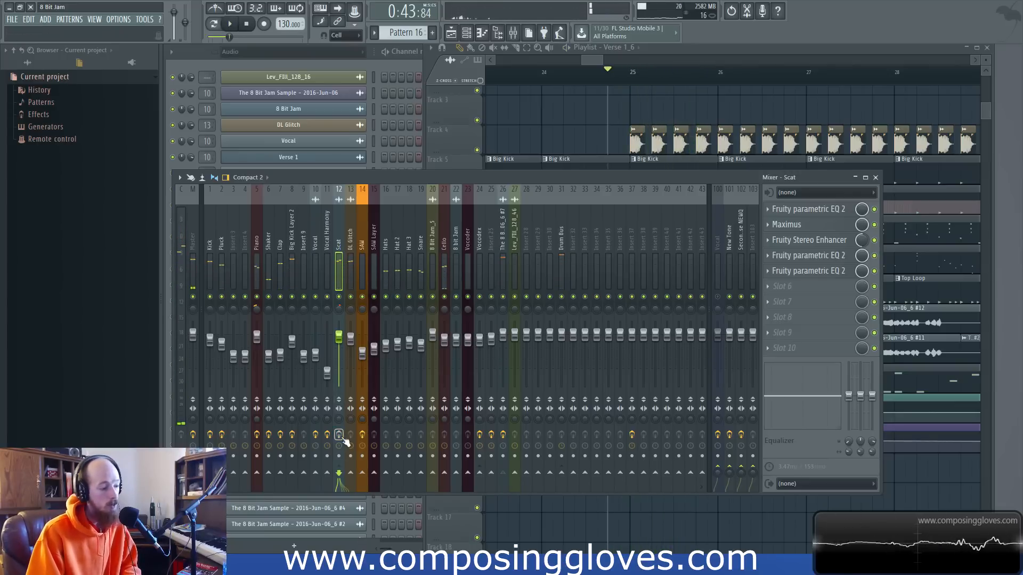
{"action": "key", "text": "space"}
{"action": "key", "text": "space"}
{"action": "key", "text": "space"}
{"action": "key", "text": "space"}
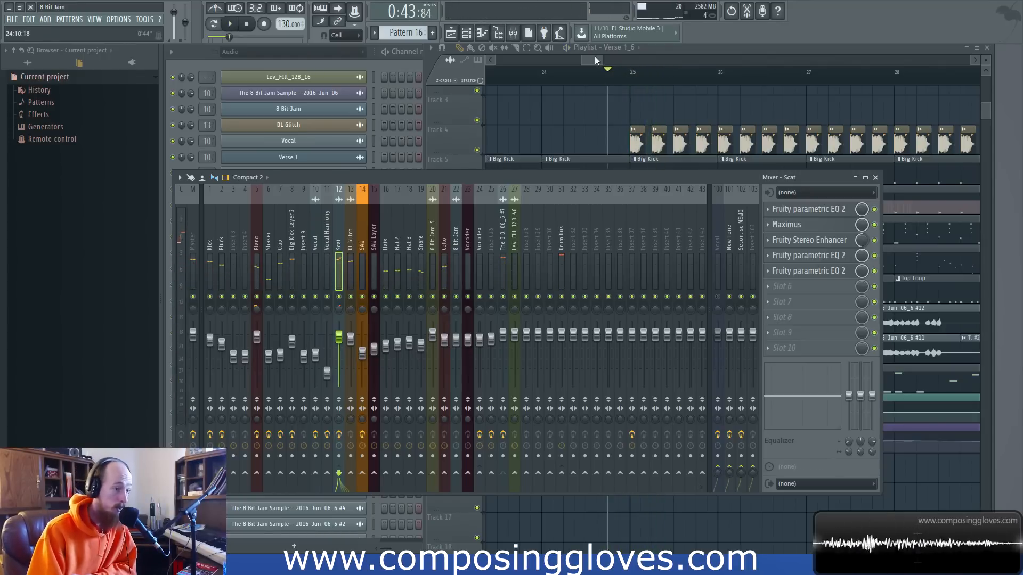
Return the playback position to the start of the Verse 1_6 vocal clip near bar 5.
{"action": "left_click_drag", "start_coordinate": [596, 61], "coordinate": [482, 58]}
{"action": "scroll", "coordinate": [670, 160], "scroll_direction": "up", "scroll_amount": 2}
{"action": "scroll", "coordinate": [670, 160], "scroll_direction": "down", "scroll_amount": 4, "text": "ctrl"}
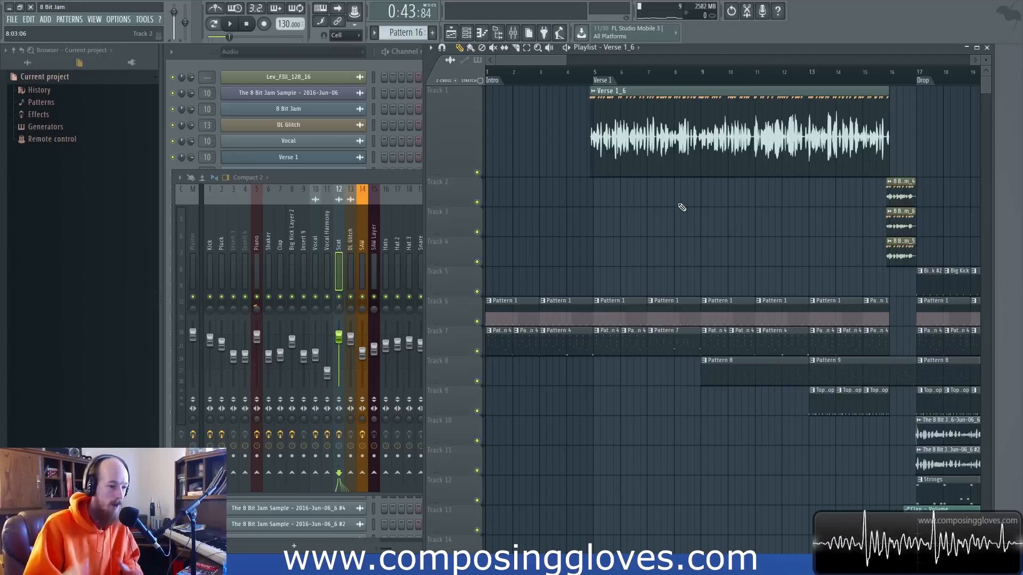
{"action": "scroll", "coordinate": [693, 215], "scroll_direction": "up", "scroll_amount": 3, "text": "ctrl"}
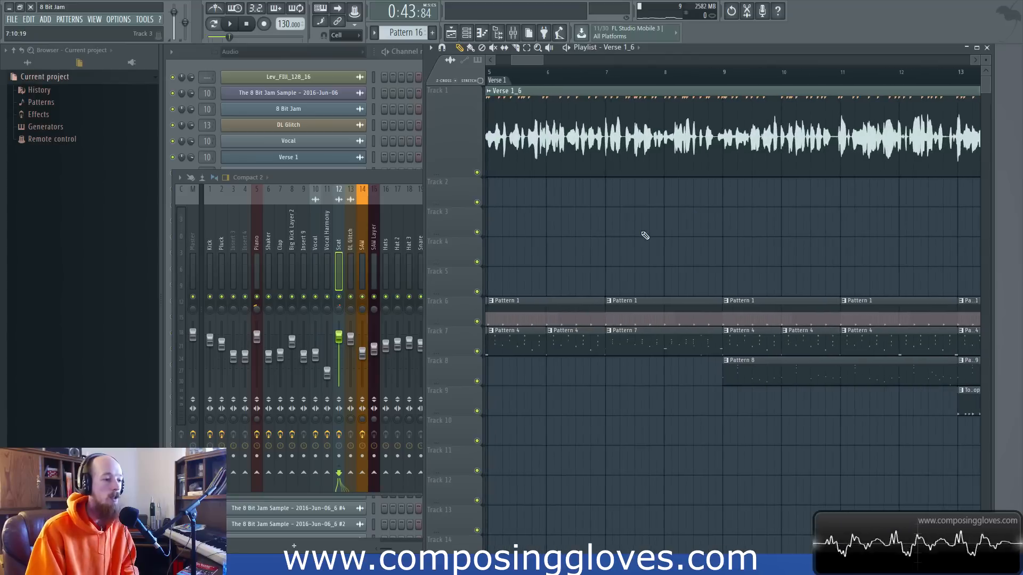
{"action": "left_click_drag", "start_coordinate": [515, 95], "coordinate": [559, 110]}
{"action": "left_click", "coordinate": [524, 71]}
{"action": "scroll", "coordinate": [612, 182], "scroll_direction": "down", "scroll_amount": 4}
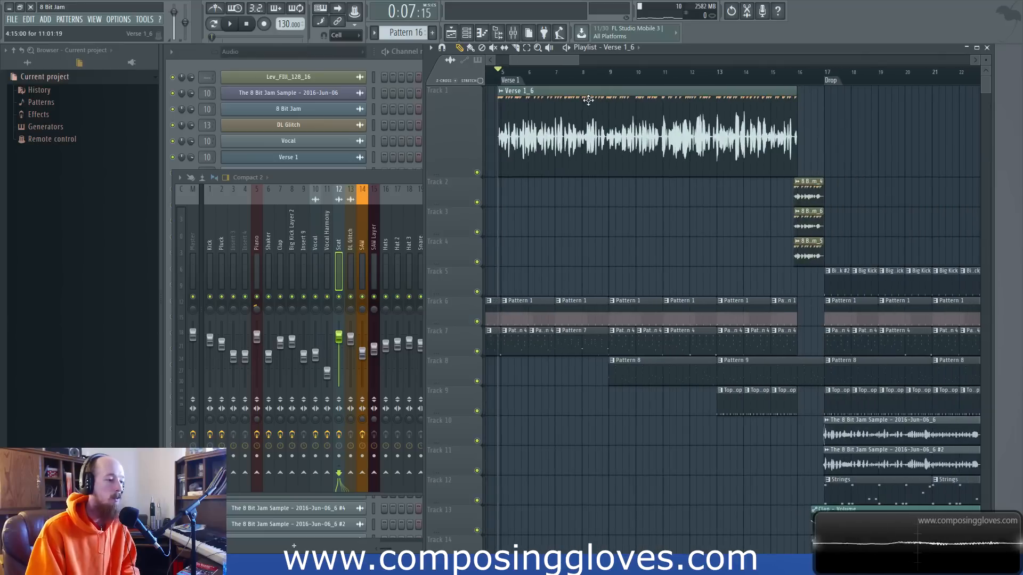
Examine the waveform of the Verse 1_6 vocal clip along its whole length, comparing the loudness of its phrases.
{"action": "left_click_drag", "start_coordinate": [595, 125], "coordinate": [831, 131]}
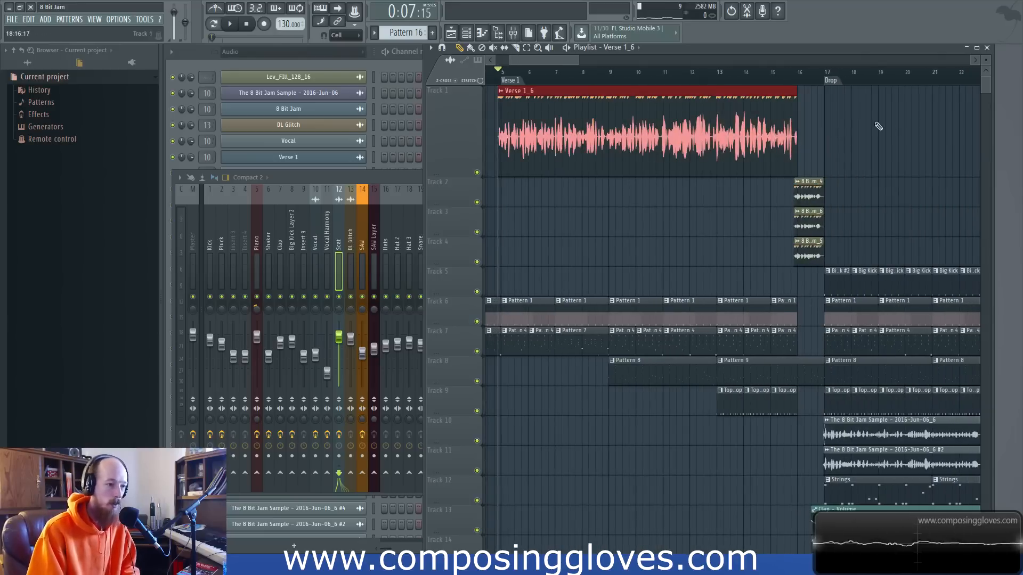
{"action": "left_click", "coordinate": [836, 134]}
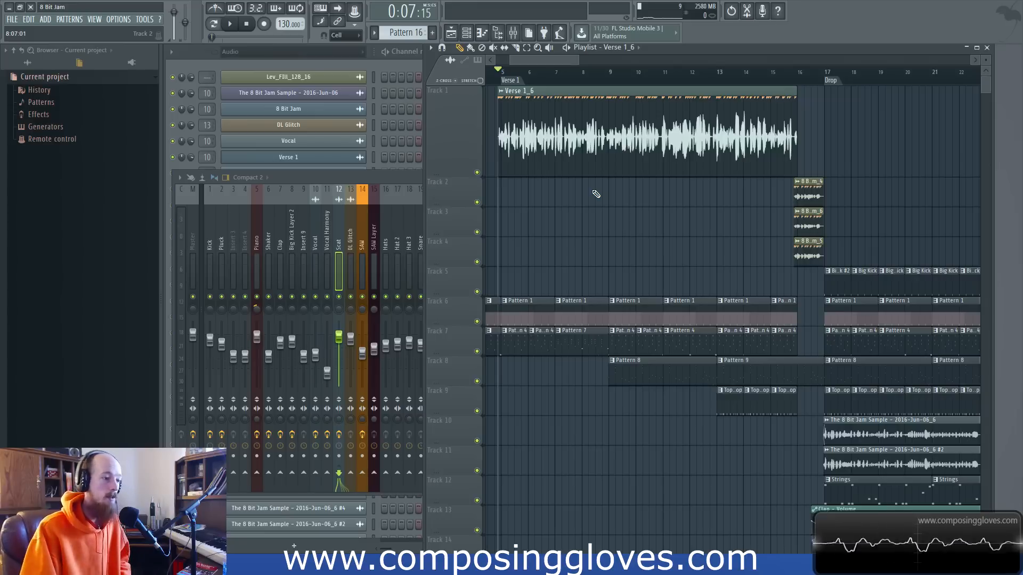
{"action": "scroll", "coordinate": [596, 194], "scroll_direction": "up", "scroll_amount": 4}
{"action": "scroll", "coordinate": [684, 202], "scroll_direction": "up", "scroll_amount": 3}
{"action": "scroll", "coordinate": [687, 151], "scroll_direction": "down", "scroll_amount": 3}
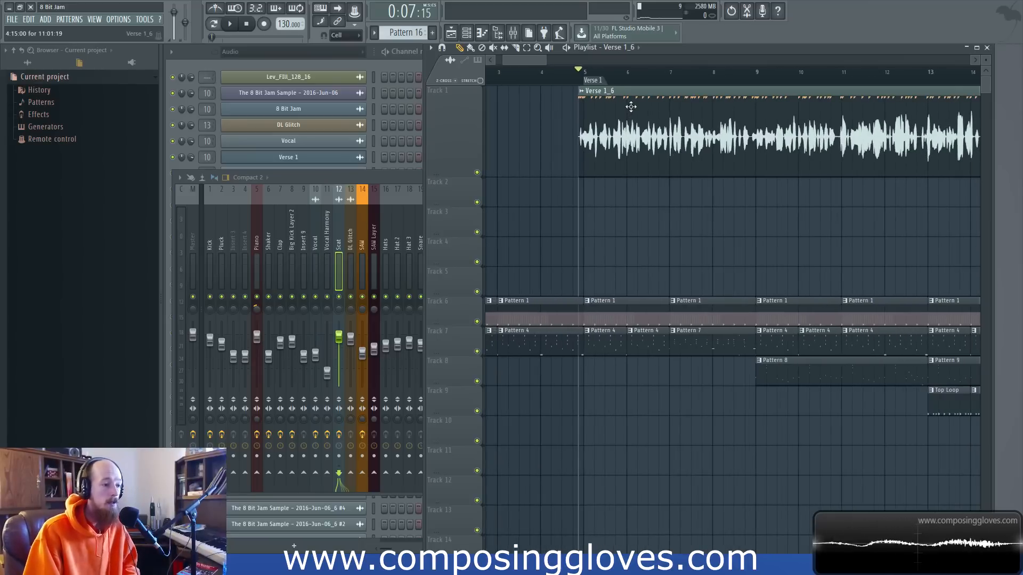
{"action": "scroll", "coordinate": [755, 126], "scroll_direction": "right", "scroll_amount": 2}
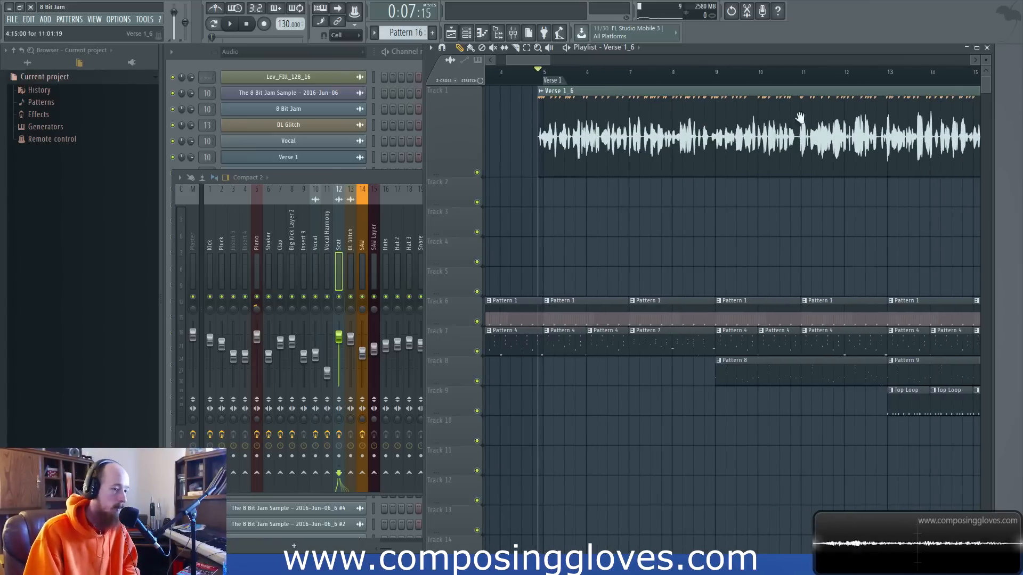
{"action": "scroll", "coordinate": [803, 117], "scroll_direction": "right", "scroll_amount": 2}
{"action": "left_click_drag", "start_coordinate": [735, 114], "coordinate": [756, 115]}
{"action": "left_click_drag", "start_coordinate": [839, 115], "coordinate": [840, 158]}
{"action": "left_click", "coordinate": [684, 210], "text": "ctrl"}
{"action": "scroll", "coordinate": [609, 207], "scroll_direction": "left", "scroll_amount": 1}
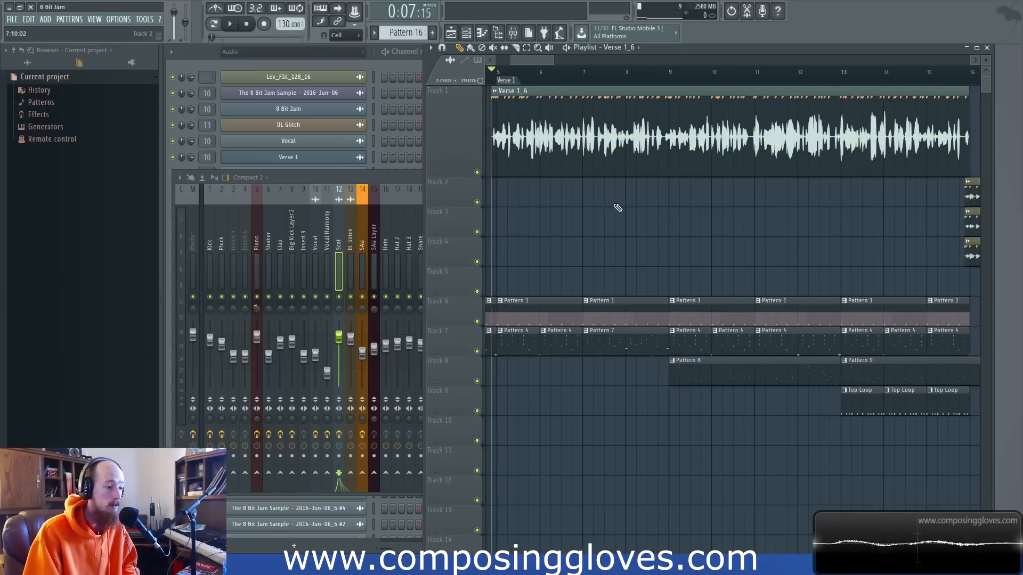
{"action": "scroll", "coordinate": [609, 206], "scroll_direction": "left", "scroll_amount": 3}
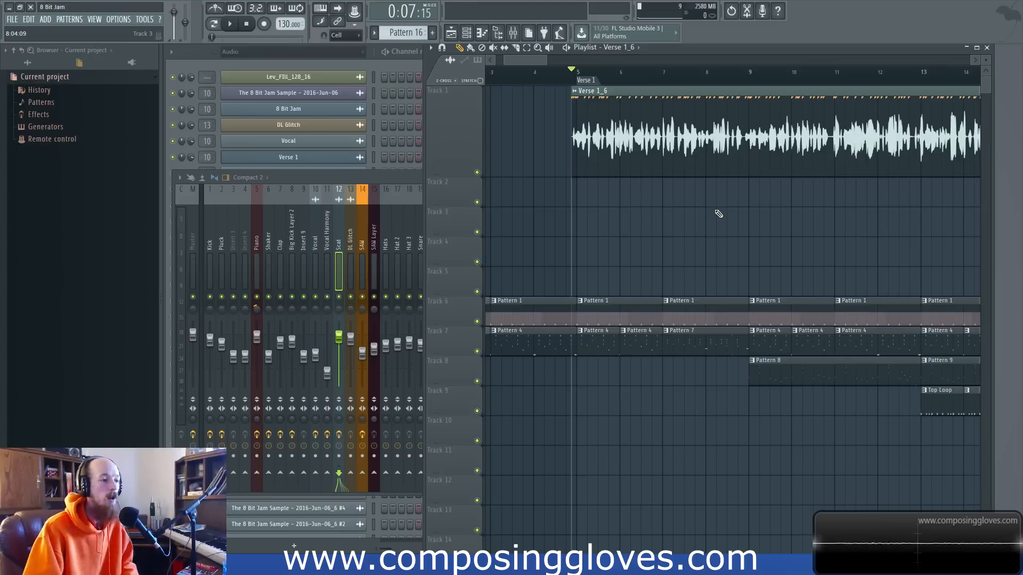
{"action": "left_click_drag", "start_coordinate": [693, 202], "coordinate": [539, 198]}
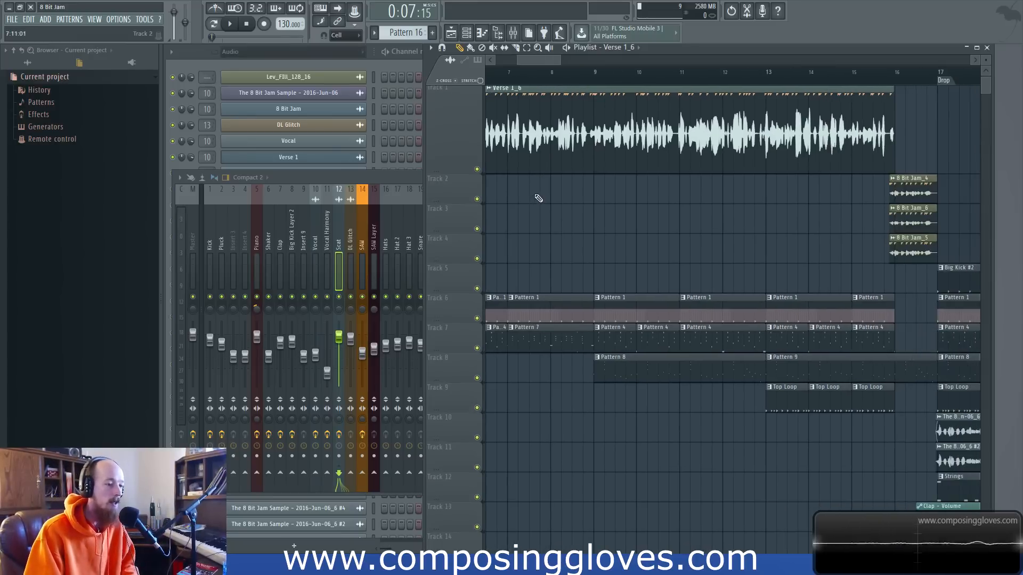
{"action": "scroll", "coordinate": [606, 205], "scroll_direction": "down", "scroll_amount": 2}
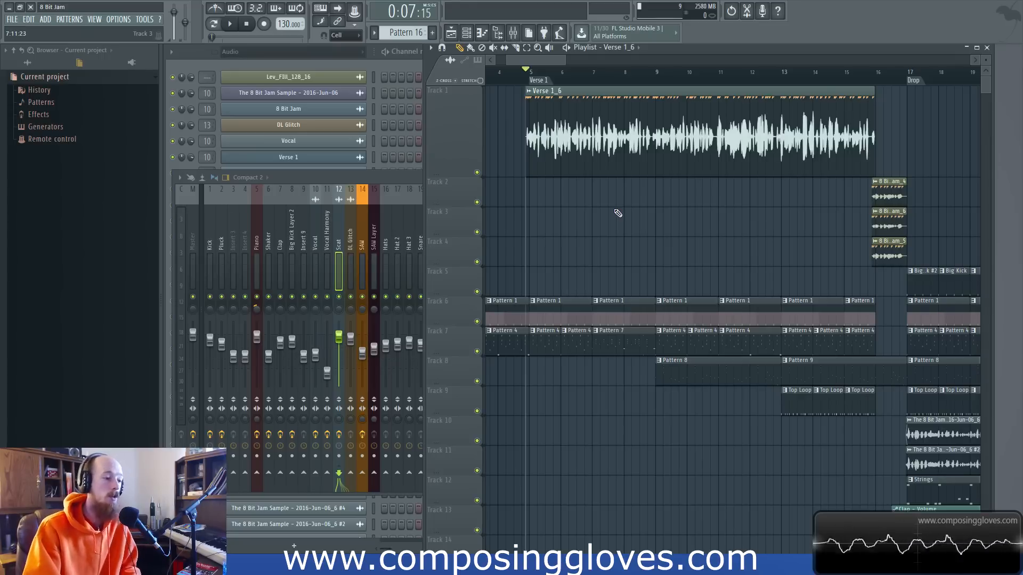
{"action": "scroll", "coordinate": [618, 214], "scroll_direction": "up", "scroll_amount": 3}
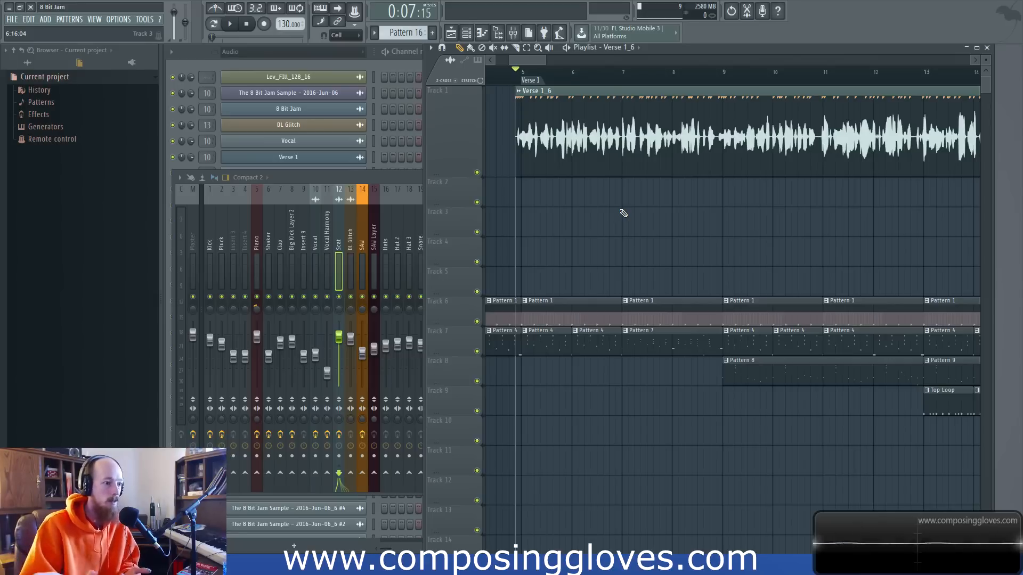
{"action": "scroll", "coordinate": [632, 107], "scroll_direction": "right", "scroll_amount": 1}
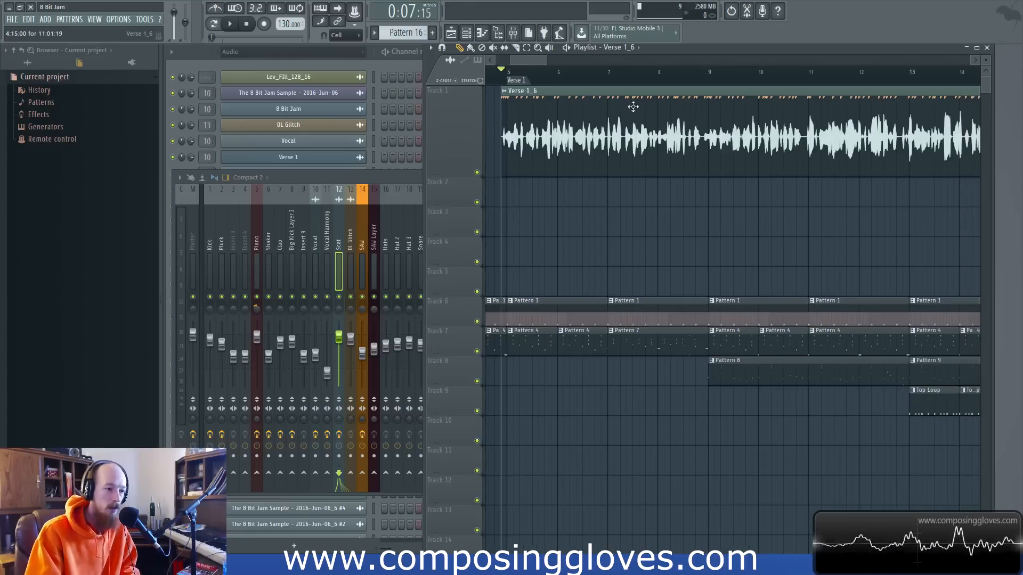
{"action": "scroll", "coordinate": [741, 120], "scroll_direction": "right", "scroll_amount": 5}
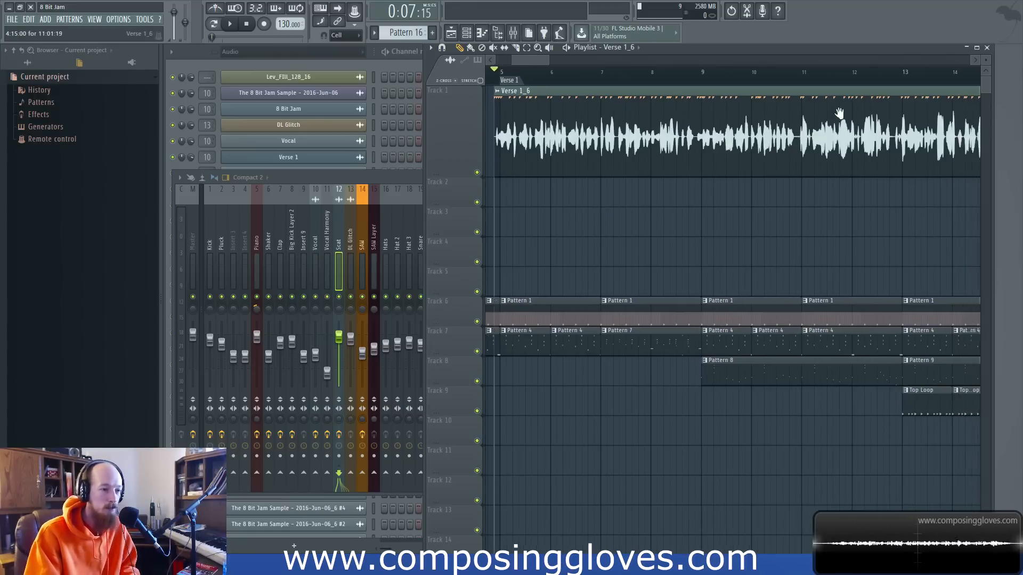
{"action": "left_click_drag", "start_coordinate": [741, 120], "coordinate": [763, 165]}
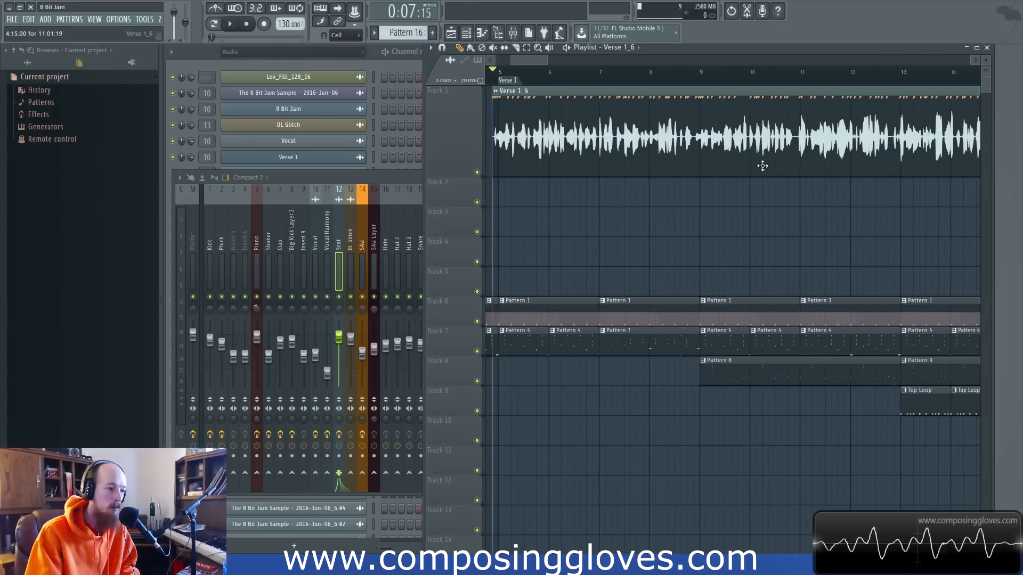
{"action": "scroll", "coordinate": [769, 168], "scroll_direction": "down", "scroll_amount": 2}
{"action": "scroll", "coordinate": [770, 168], "scroll_direction": "down", "scroll_amount": 2}
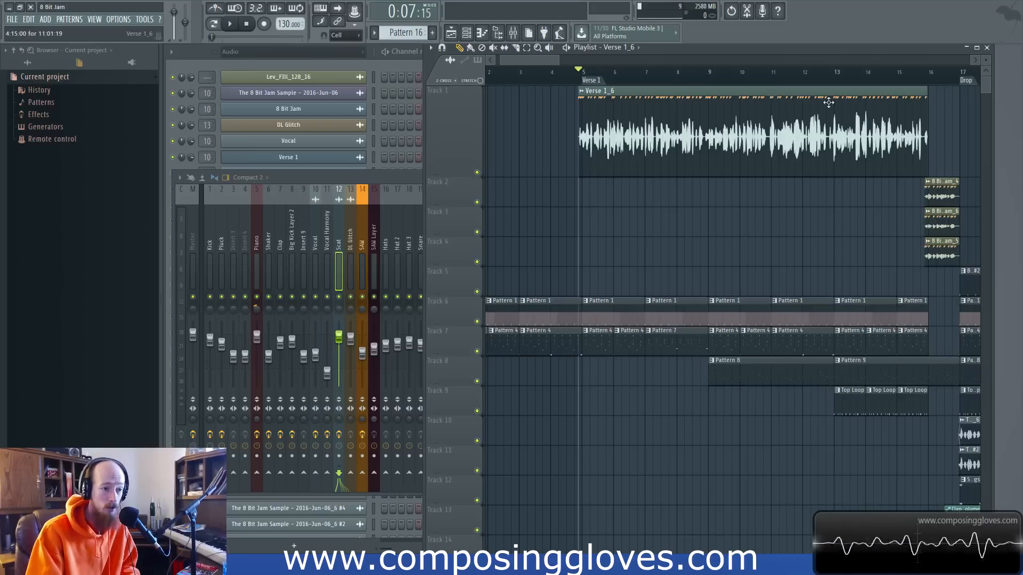
Bypass the Vocal mixer track's effects and raise its volume fader.
{"action": "scroll", "coordinate": [783, 137], "scroll_direction": "up", "scroll_amount": 4}
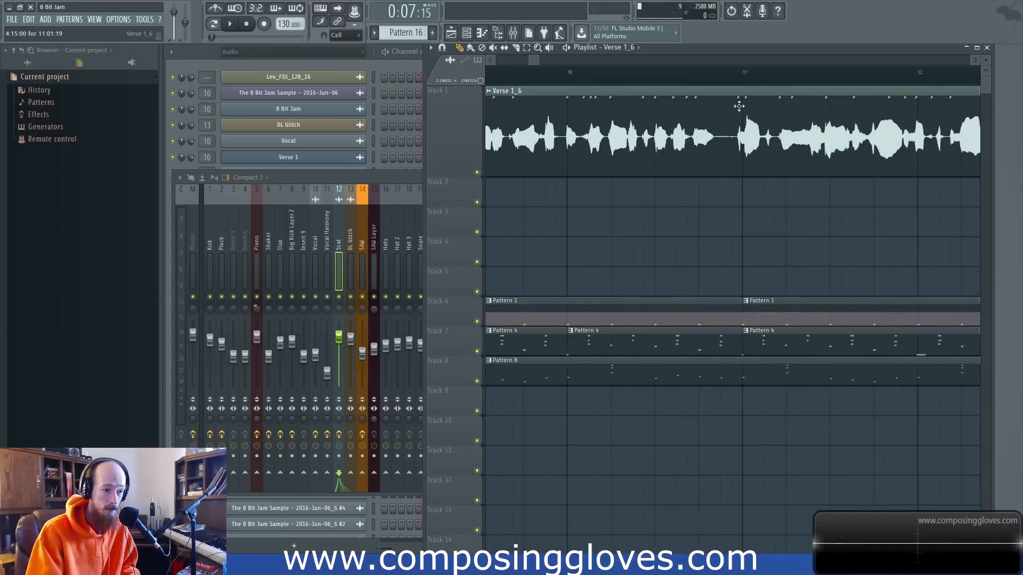
{"action": "scroll", "coordinate": [762, 145], "scroll_direction": "down", "scroll_amount": 5}
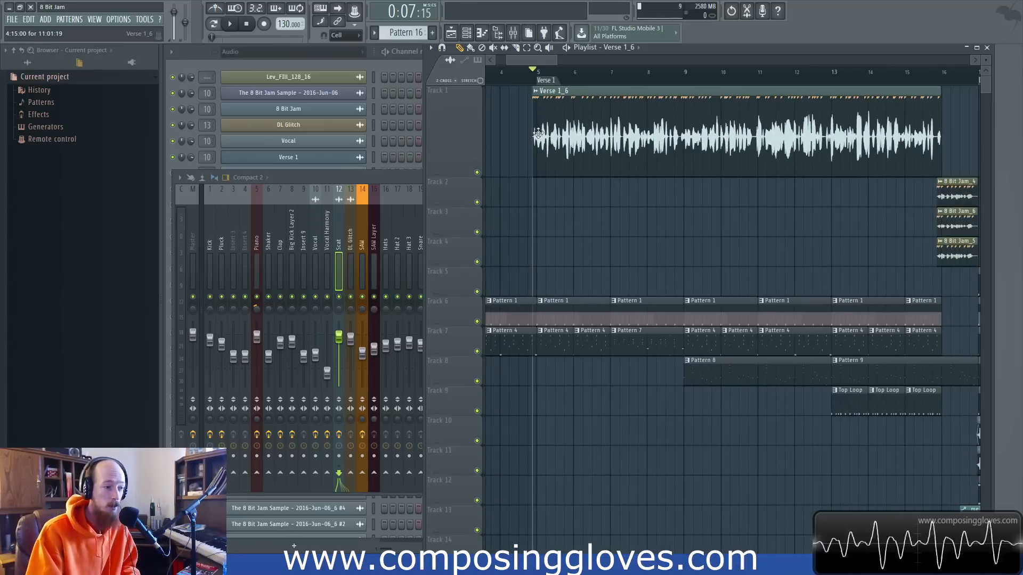
{"action": "scroll", "coordinate": [542, 133], "scroll_direction": "up", "scroll_amount": 3}
{"action": "mouse_move", "coordinate": [892, 144]}
{"action": "left_mouse_down"}
{"action": "mouse_move", "coordinate": [881, 142]}
{"action": "mouse_move", "coordinate": [900, 144]}
{"action": "left_mouse_up"}
{"action": "left_click", "coordinate": [350, 182]}
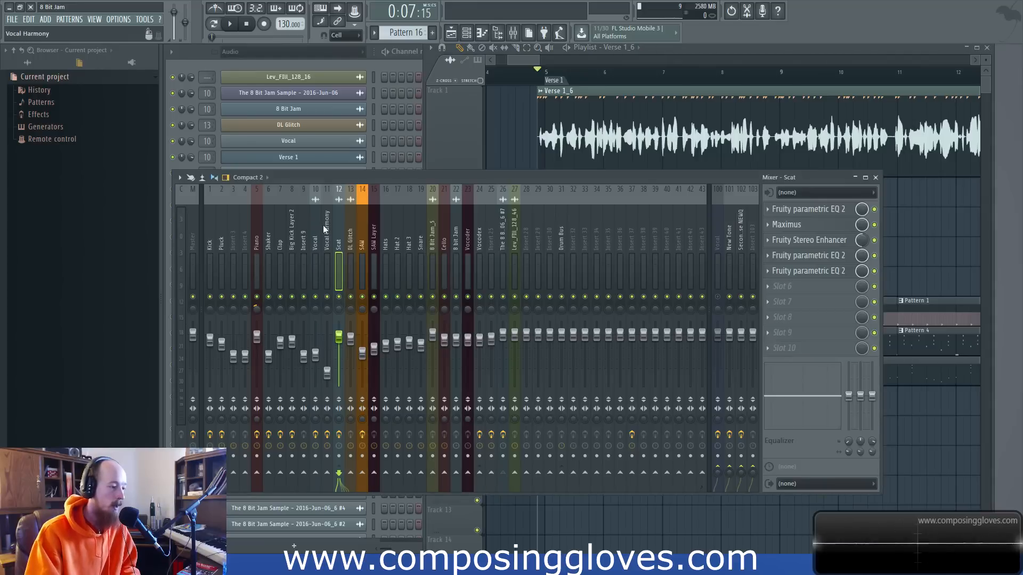
{"action": "left_click", "coordinate": [317, 243]}
{"action": "left_click_drag", "start_coordinate": [316, 355], "coordinate": [315, 343]}
{"action": "left_click", "coordinate": [558, 100]}
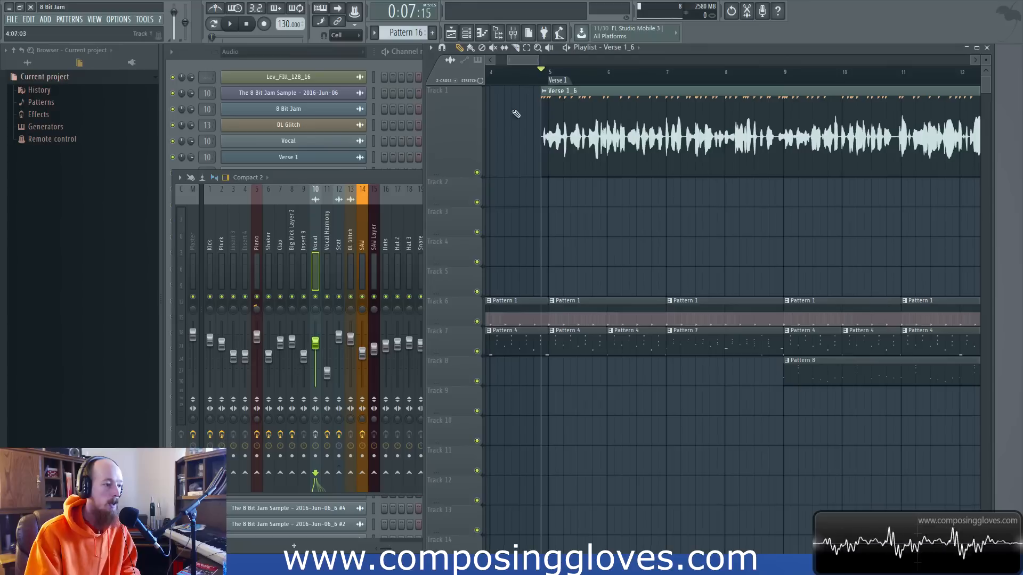
Solo Track 1 and play the start of the unprocessed Verse 1_6 vocal on its own near bar 5.
{"action": "key", "text": "space"}
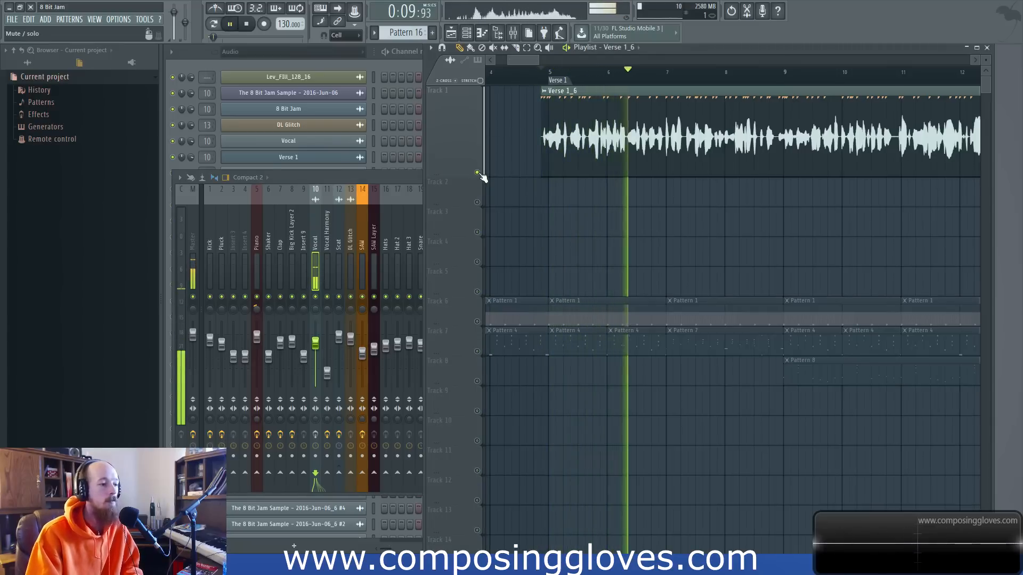
{"action": "key", "text": "space"}
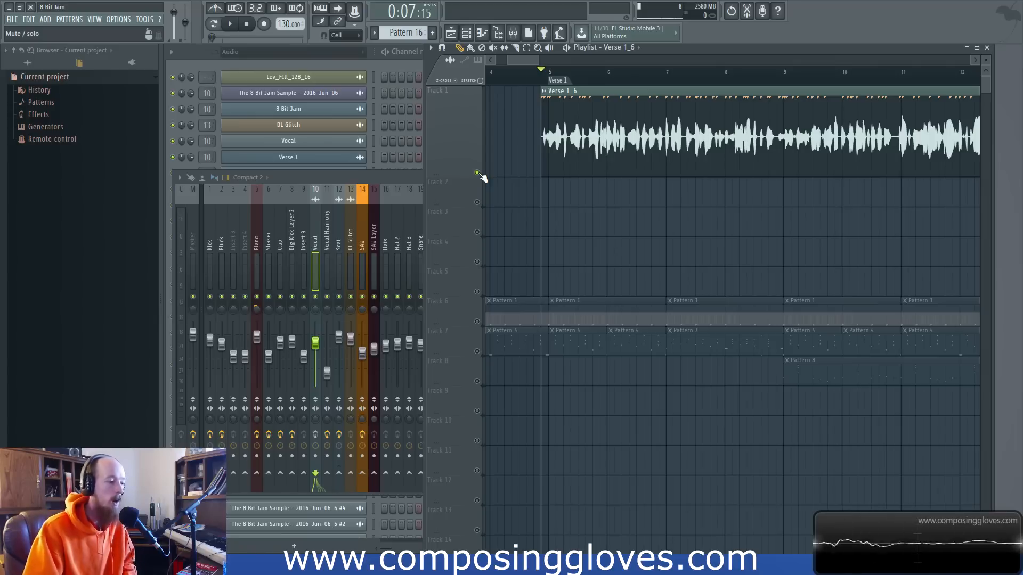
{"action": "key", "text": "space"}
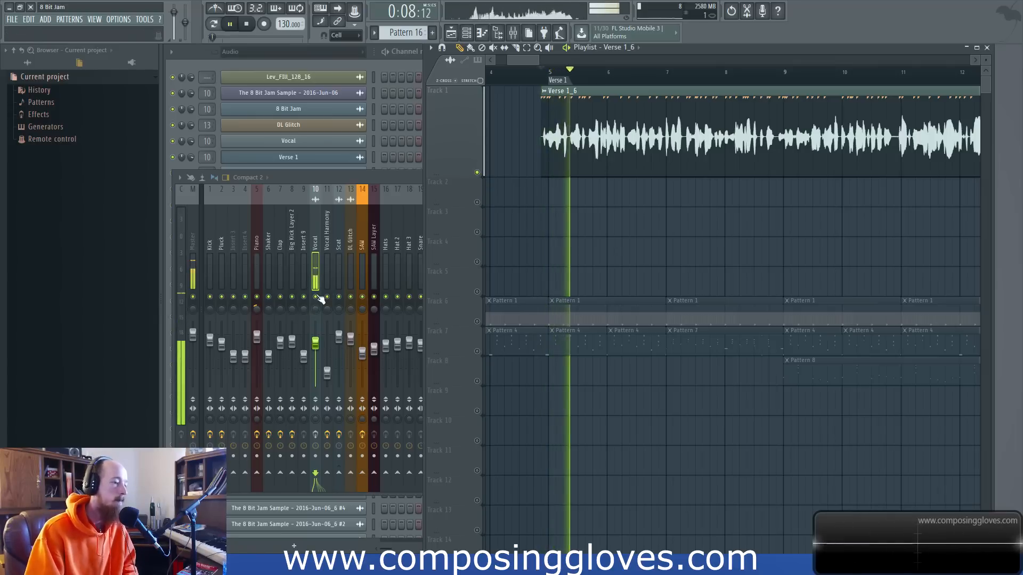
{"action": "key", "text": "space"}
Enlarge Track 1 and examine the loud peaks and quieter words of the Verse 1_6 waveform around bars 5 and 6.
{"action": "scroll", "coordinate": [632, 245], "scroll_direction": "up", "scroll_amount": 2}
{"action": "scroll", "coordinate": [632, 245], "scroll_direction": "left", "scroll_amount": 4}
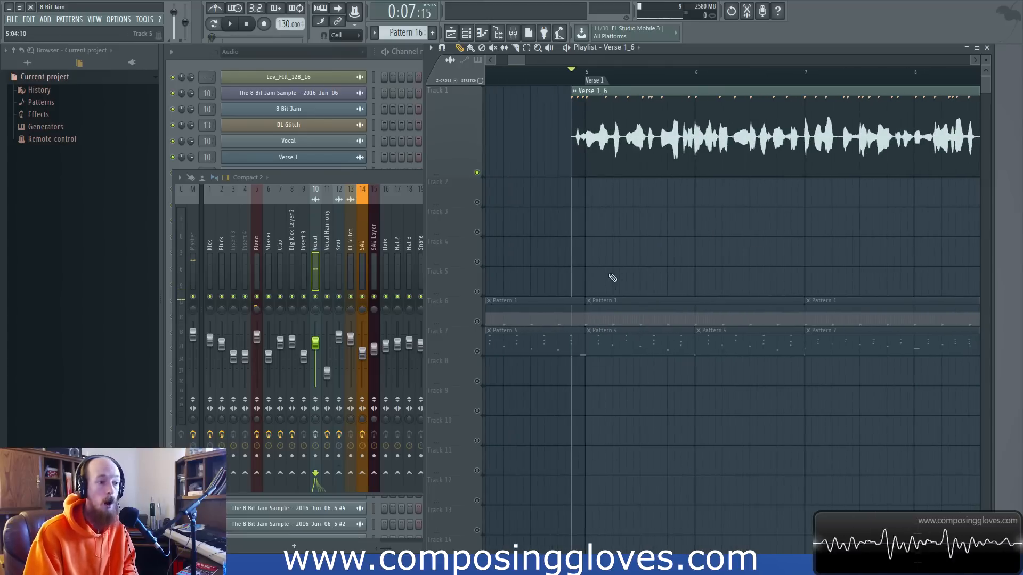
{"action": "scroll", "coordinate": [622, 245], "scroll_direction": "up", "scroll_amount": 4}
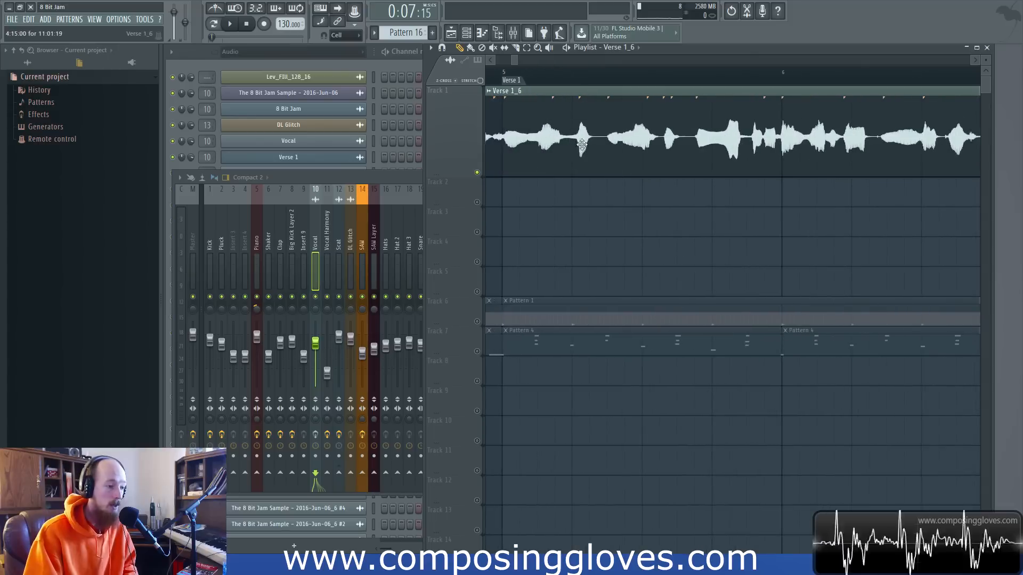
{"action": "scroll", "coordinate": [582, 139], "scroll_direction": "right", "scroll_amount": 5}
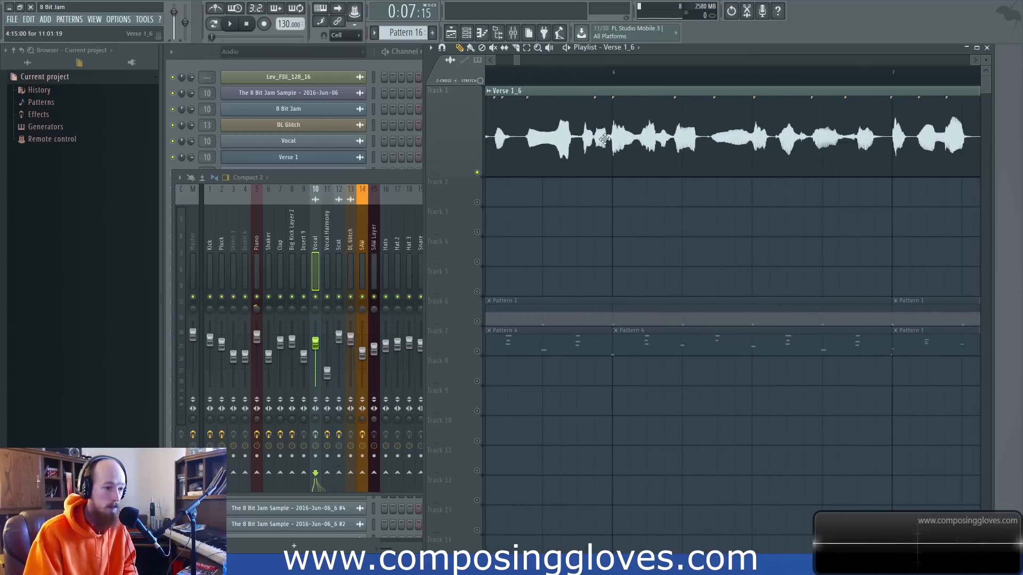
{"action": "left_click_drag", "start_coordinate": [448, 177], "coordinate": [475, 357]}
{"action": "left_click_drag", "start_coordinate": [591, 312], "coordinate": [891, 312]}
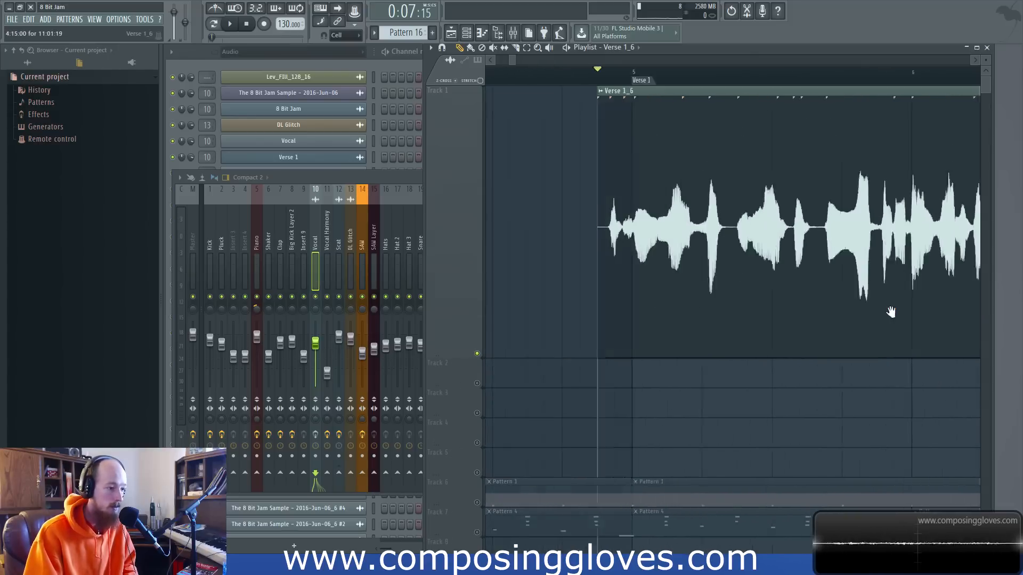
{"action": "left_click_drag", "start_coordinate": [670, 200], "coordinate": [747, 259]}
{"action": "left_click_drag", "start_coordinate": [724, 218], "coordinate": [775, 243]}
{"action": "left_click_drag", "start_coordinate": [768, 261], "coordinate": [769, 262]}
{"action": "left_click_drag", "start_coordinate": [817, 191], "coordinate": [856, 290]}
{"action": "left_click_drag", "start_coordinate": [793, 234], "coordinate": [815, 295]}
Shrink Track 1 to a compact height and take it out of solo so all playlist tracks are active.
{"action": "left_click_drag", "start_coordinate": [445, 356], "coordinate": [435, 155]}
{"action": "scroll", "coordinate": [646, 191], "scroll_direction": "down", "scroll_amount": 3}
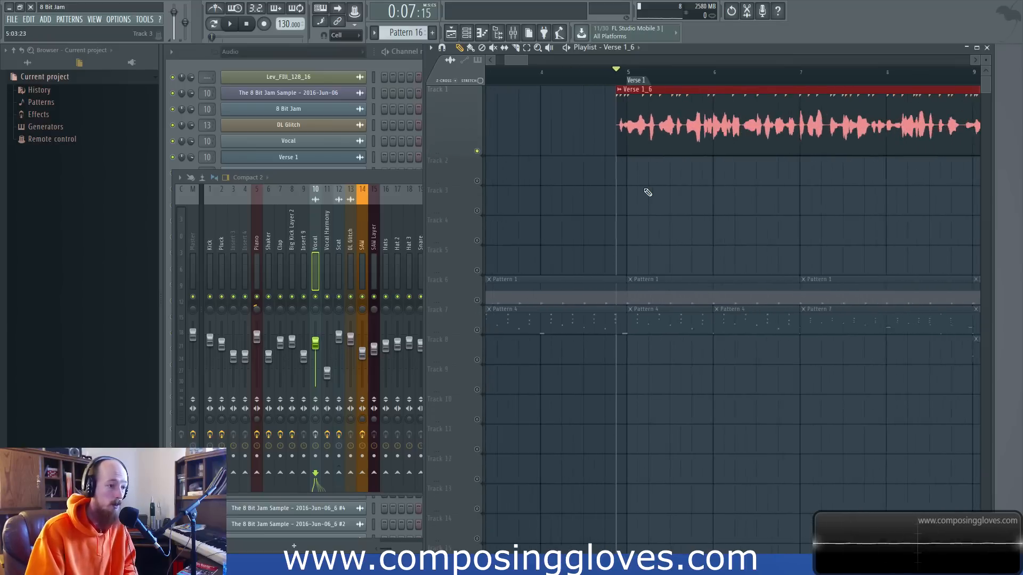
{"action": "scroll", "coordinate": [695, 162], "scroll_direction": "down", "scroll_amount": 2}
{"action": "left_click_drag", "start_coordinate": [745, 163], "coordinate": [669, 174]}
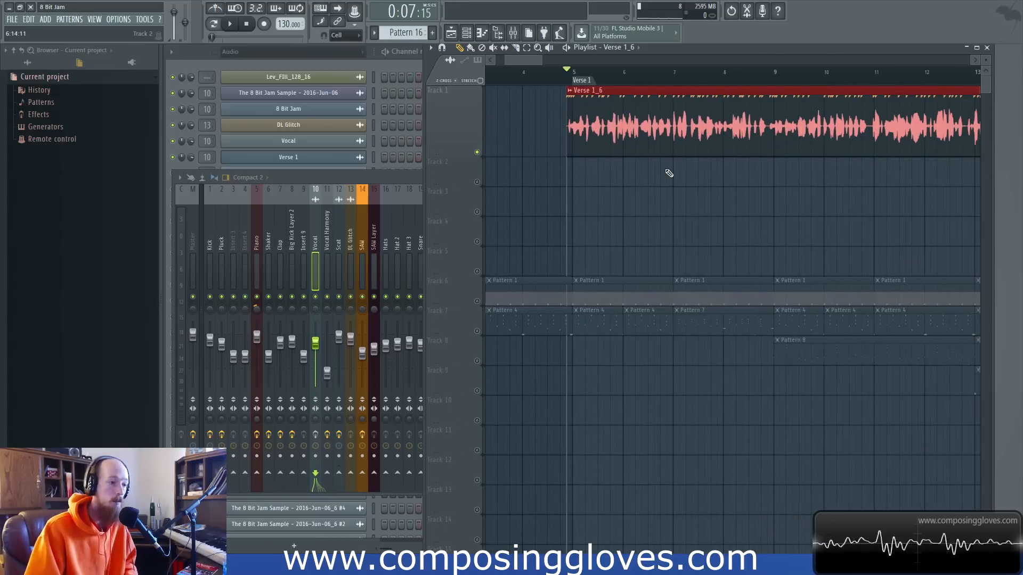
{"action": "scroll", "coordinate": [620, 114], "scroll_direction": "up", "scroll_amount": 3}
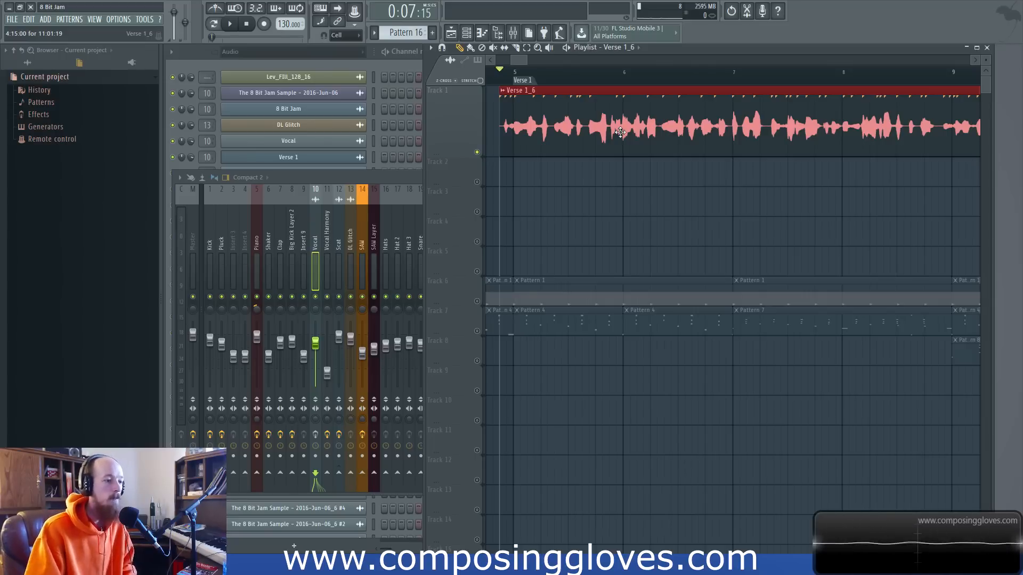
{"action": "scroll", "coordinate": [621, 131], "scroll_direction": "down", "scroll_amount": 1}
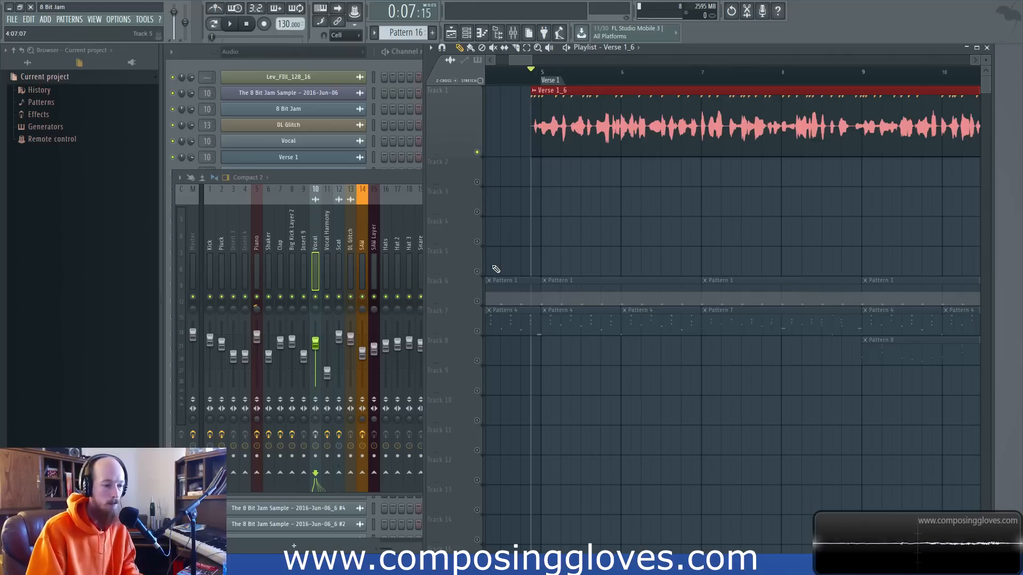
{"action": "right_click", "coordinate": [476, 153]}
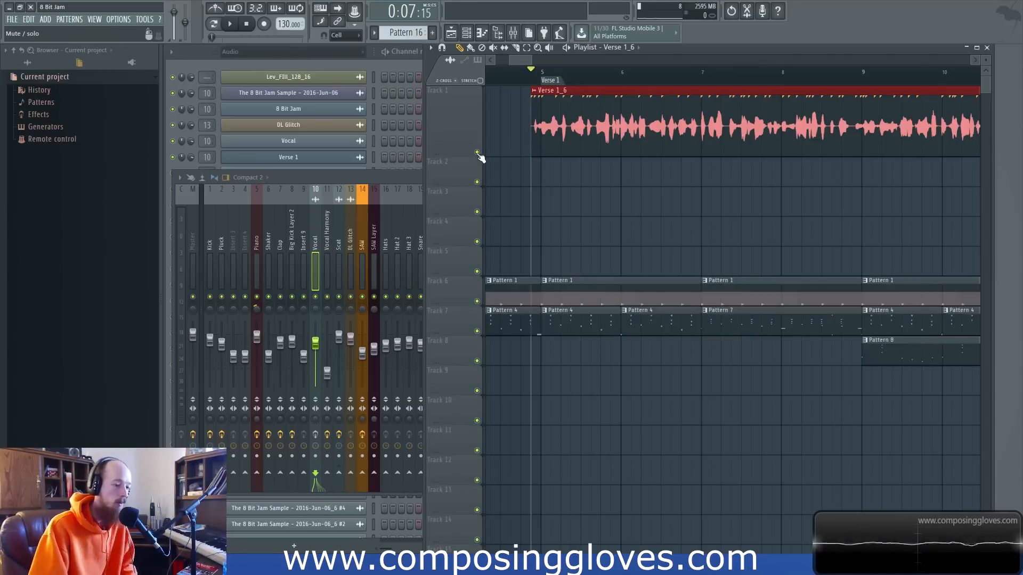
Load Fruity Parametric EQ 2 into the first effect slot of mixer track Insert 32 and place its window over the mixer.
{"action": "left_click", "coordinate": [414, 183]}
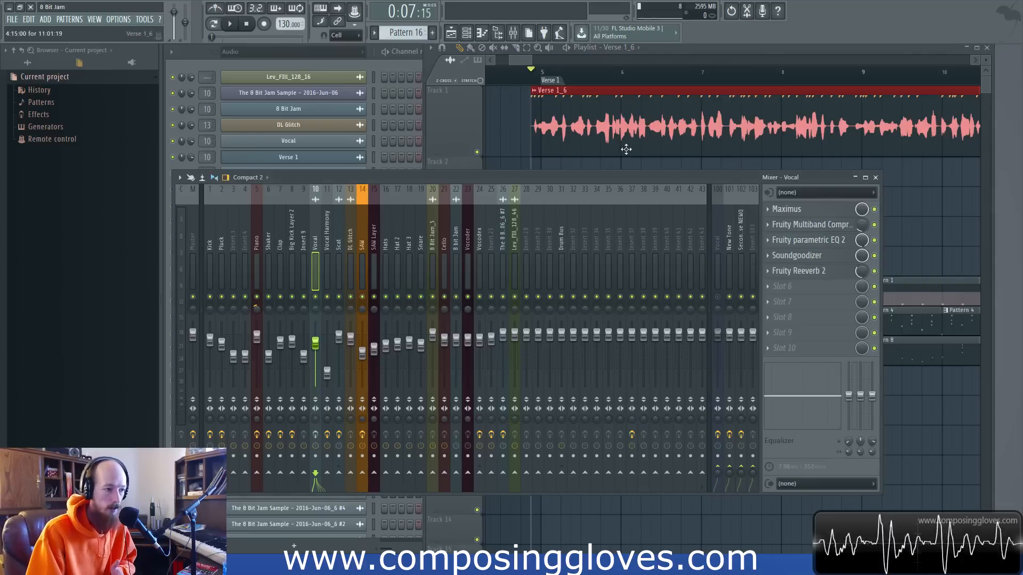
{"action": "left_click", "coordinate": [572, 221]}
{"action": "left_click", "coordinate": [806, 210]}
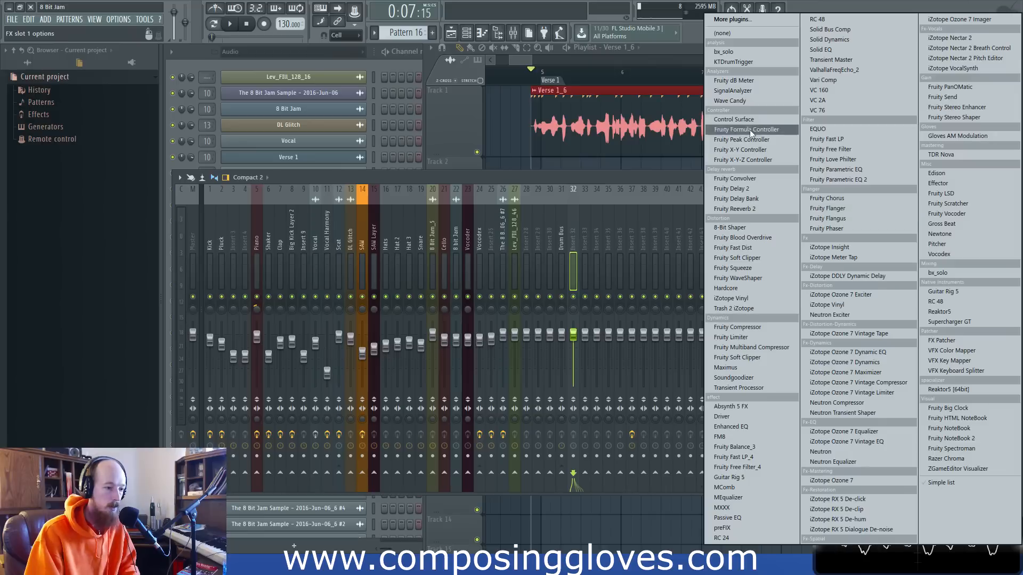
{"action": "left_click", "coordinate": [893, 180]}
{"action": "left_click_drag", "start_coordinate": [402, 130], "coordinate": [575, 184]}
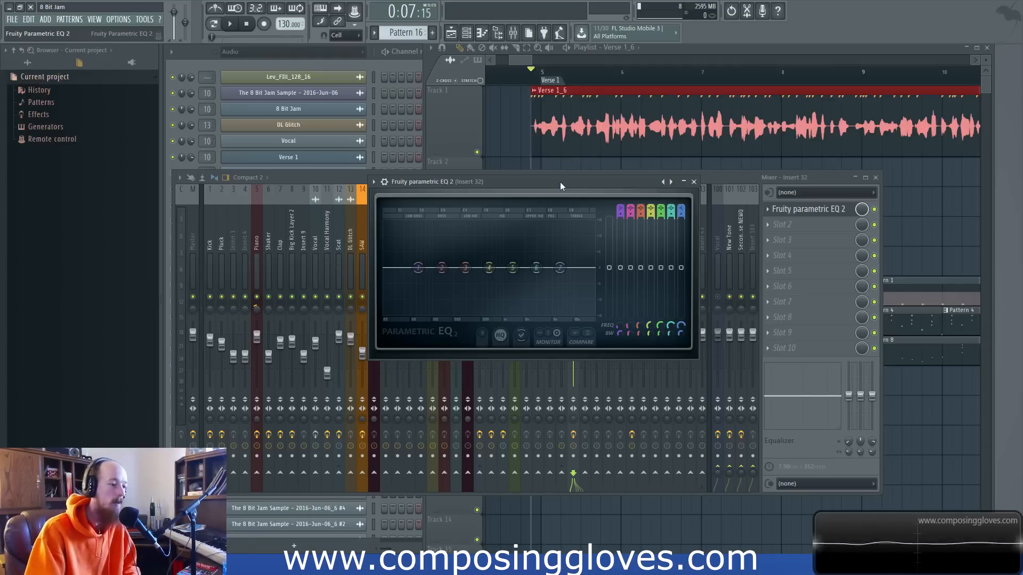
{"action": "left_click_drag", "start_coordinate": [560, 182], "coordinate": [613, 181]}
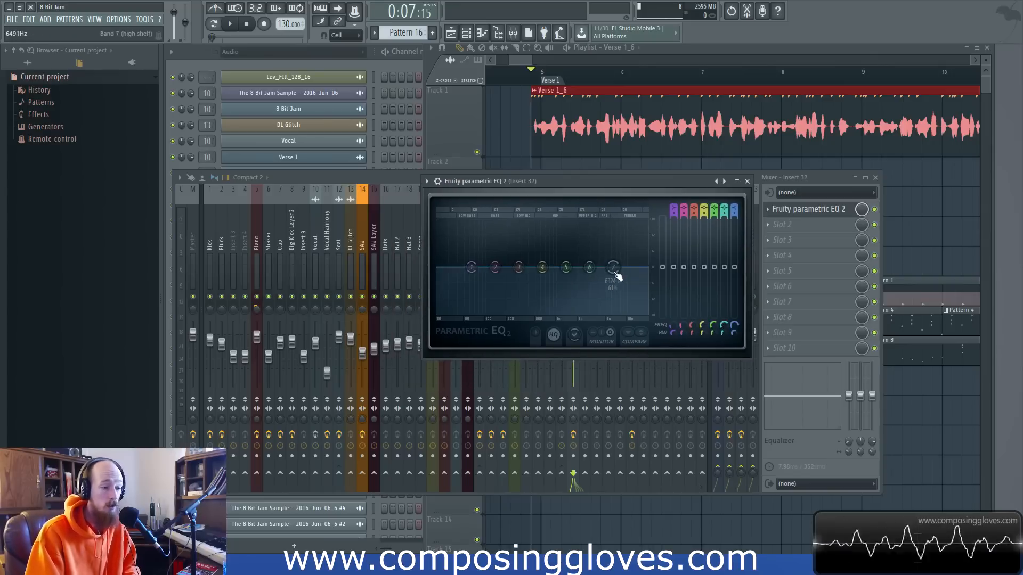
Try small adjustments to EQ bands 7 and 3, dipping band 3 slightly at about 303 Hz.
{"action": "mouse_move", "coordinate": [613, 267]}
{"action": "left_mouse_down"}
{"action": "mouse_move", "coordinate": [618, 247]}
{"action": "mouse_move", "coordinate": [611, 266]}
{"action": "left_mouse_up"}
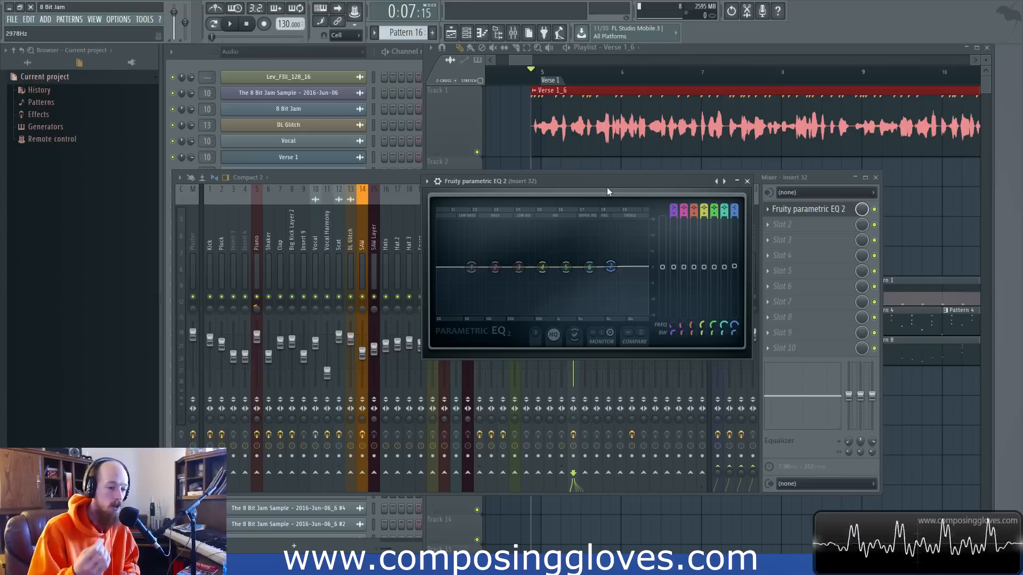
{"action": "left_click_drag", "start_coordinate": [519, 267], "coordinate": [523, 274]}
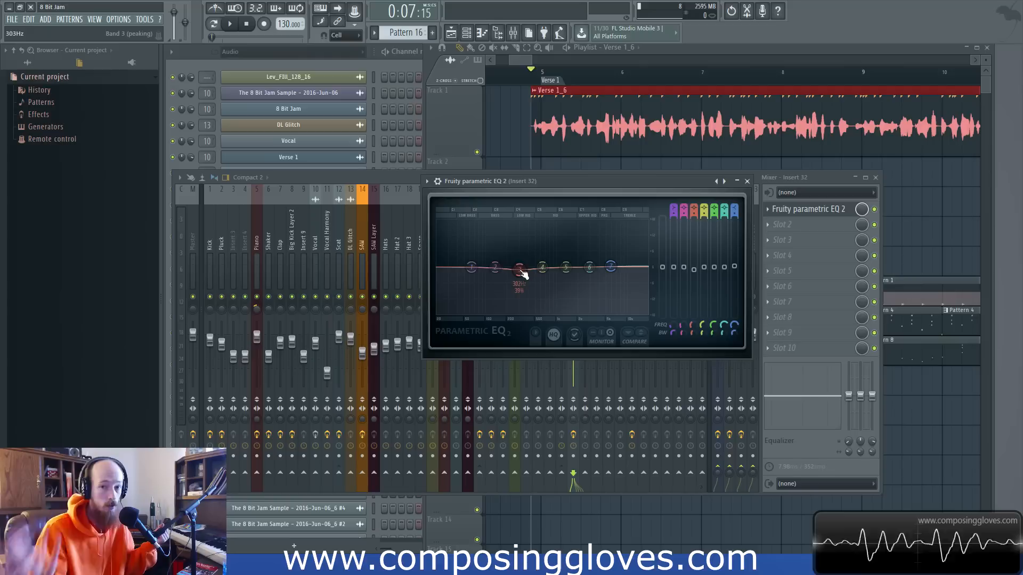
{"action": "mouse_move", "coordinate": [524, 274]}
{"action": "left_mouse_down"}
{"action": "mouse_move", "coordinate": [518, 267]}
{"action": "mouse_move", "coordinate": [544, 269]}
{"action": "mouse_move", "coordinate": [520, 276]}
{"action": "mouse_move", "coordinate": [530, 246]}
{"action": "mouse_move", "coordinate": [528, 275]}
{"action": "mouse_move", "coordinate": [513, 268]}
{"action": "left_mouse_up"}
Remove the parametric EQ from the first effect slot of Insert 32.
{"action": "left_click", "coordinate": [769, 210]}
{"action": "mouse_move", "coordinate": [810, 225]}
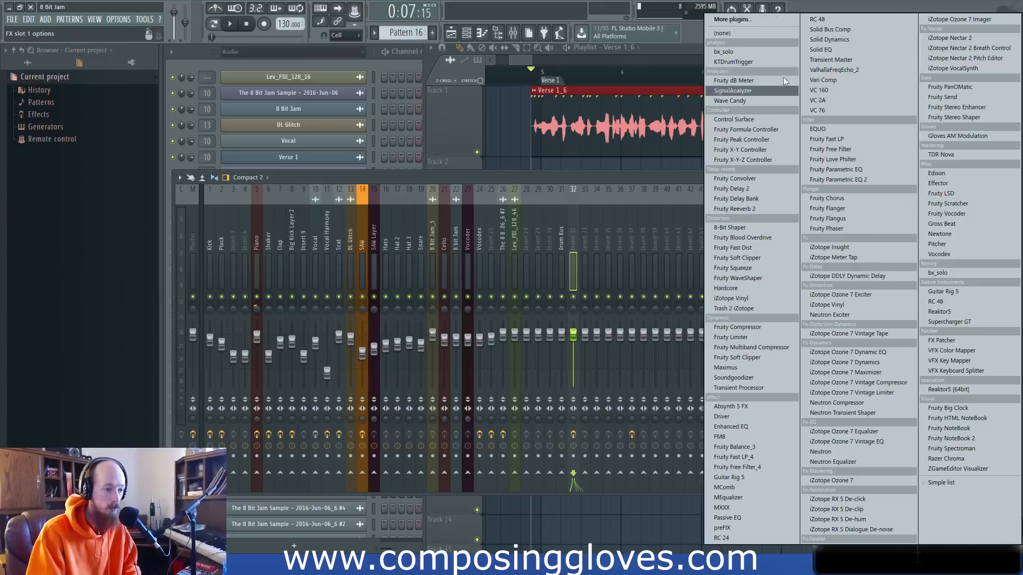
{"action": "left_click", "coordinate": [771, 21]}
Inspect the effect chains of the Scat and Vocal mixer tracks.
{"action": "left_click_drag", "start_coordinate": [531, 60], "coordinate": [578, 61]}
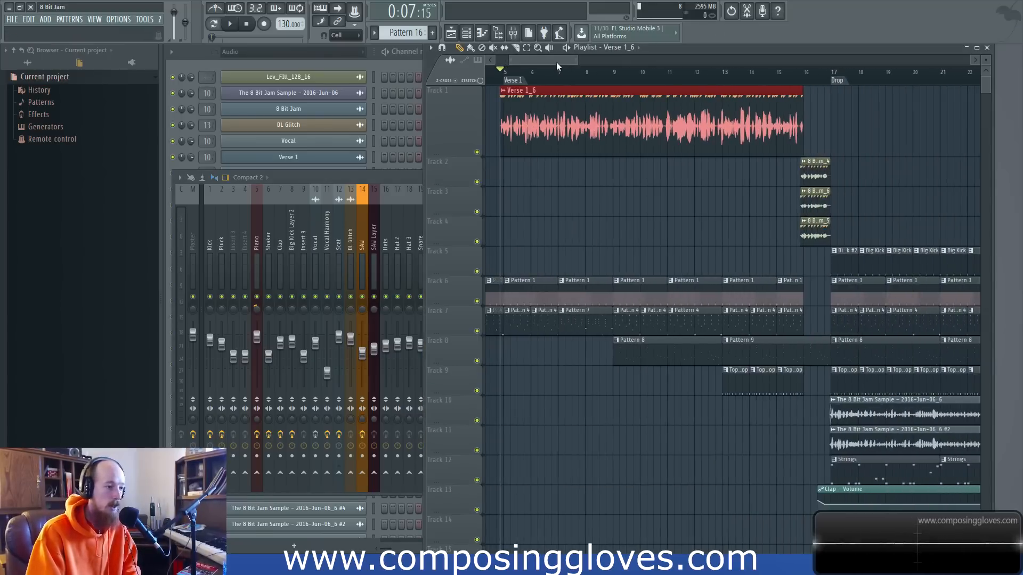
{"action": "left_click", "coordinate": [392, 181]}
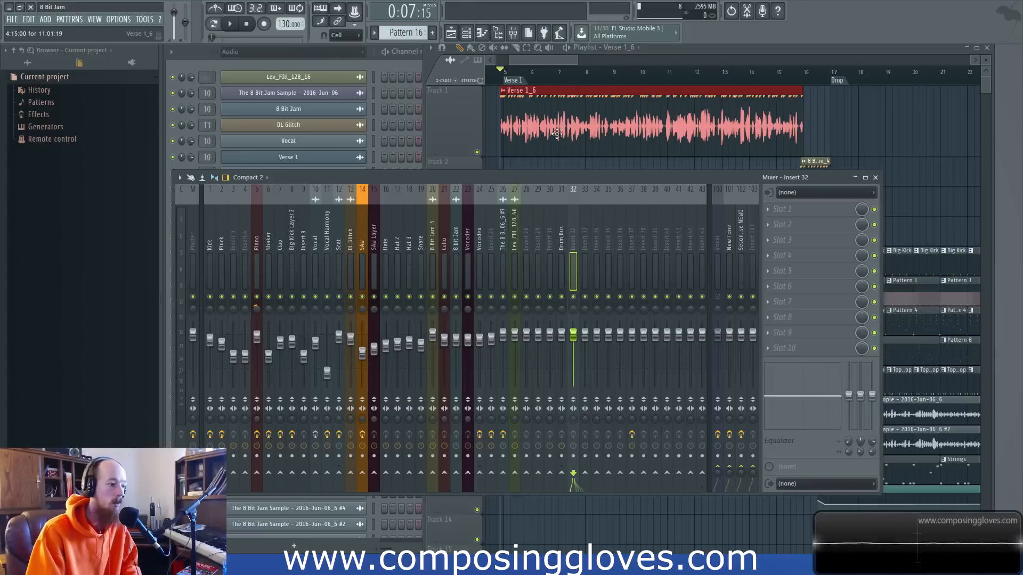
{"action": "left_click", "coordinate": [336, 243]}
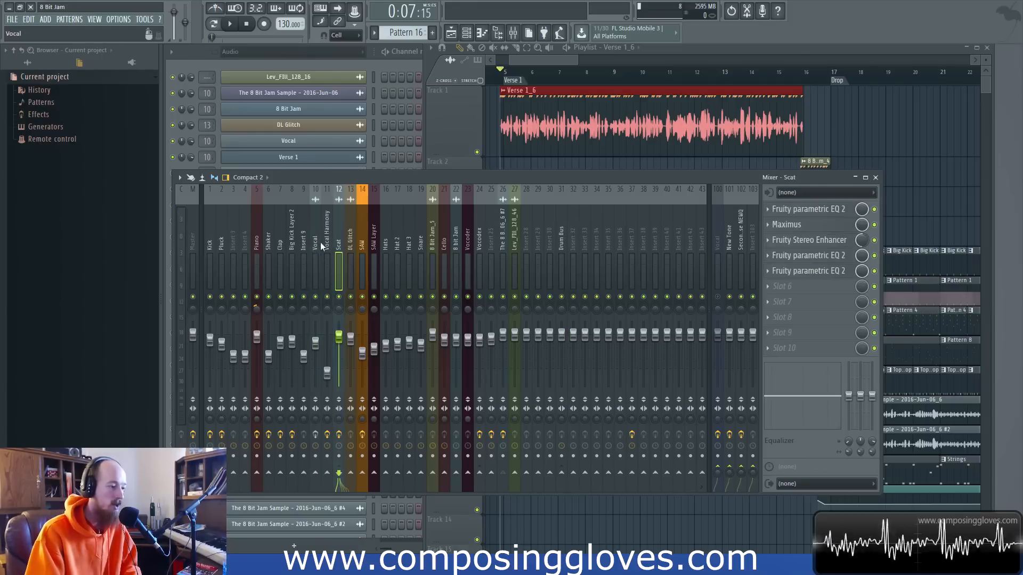
{"action": "left_click", "coordinate": [315, 246]}
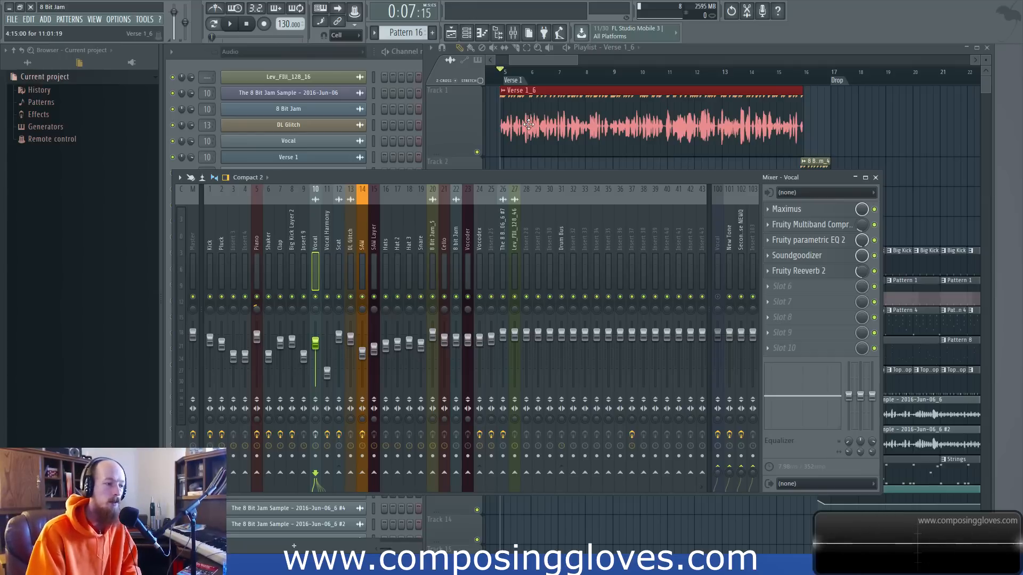
Enable the Vocal track's effects and switch off its Fruity Reeverb 2, Soundgoodizer, Fruity parametric EQ 2 and Fruity Multiband Compressor slots.
{"action": "scroll", "coordinate": [530, 128], "scroll_direction": "up", "scroll_amount": 4}
{"action": "left_click", "coordinate": [540, 140]}
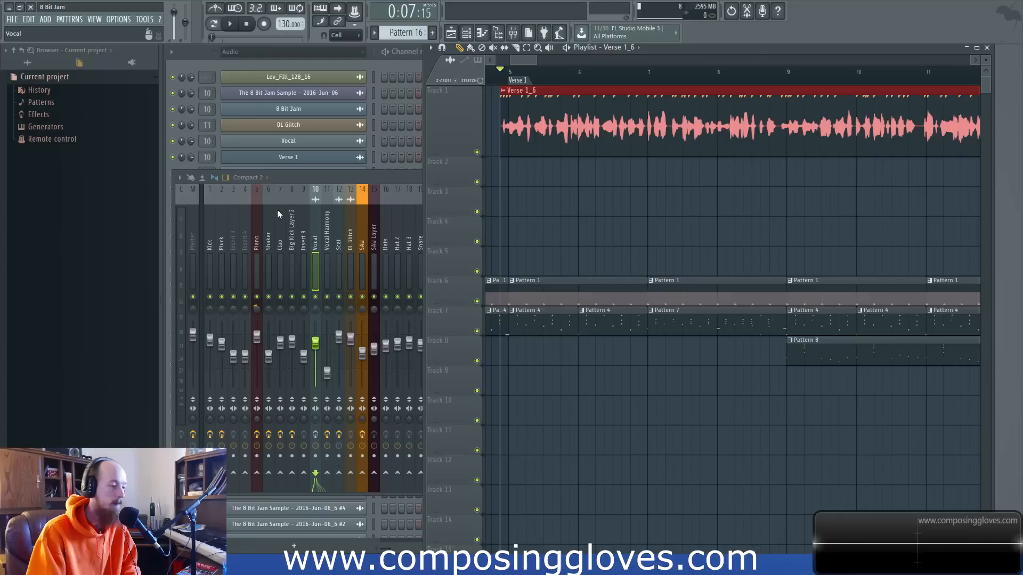
{"action": "left_click", "coordinate": [321, 215]}
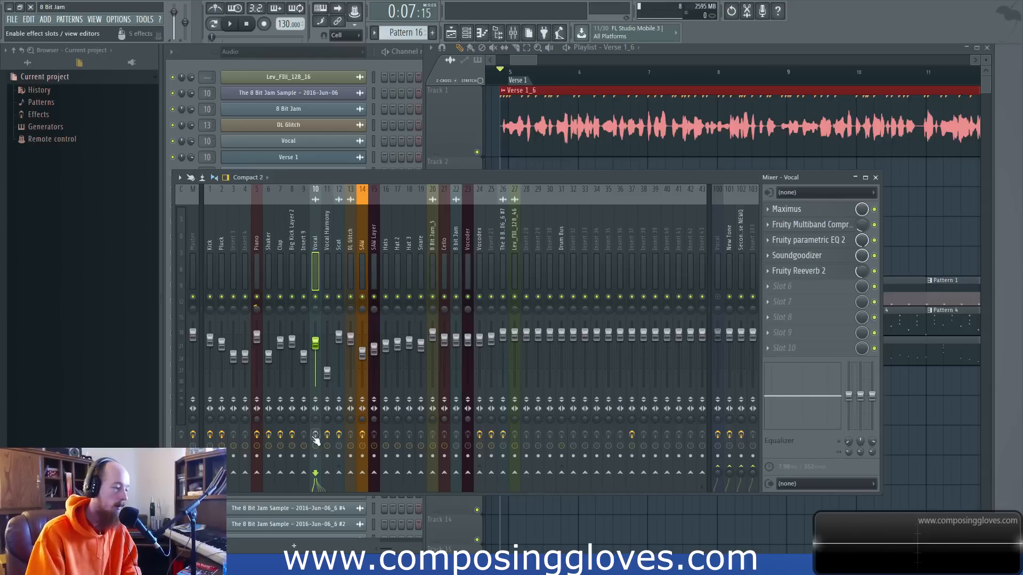
{"action": "left_click", "coordinate": [874, 271]}
{"action": "left_click", "coordinate": [875, 256]}
{"action": "left_click", "coordinate": [875, 240]}
{"action": "left_click", "coordinate": [874, 225]}
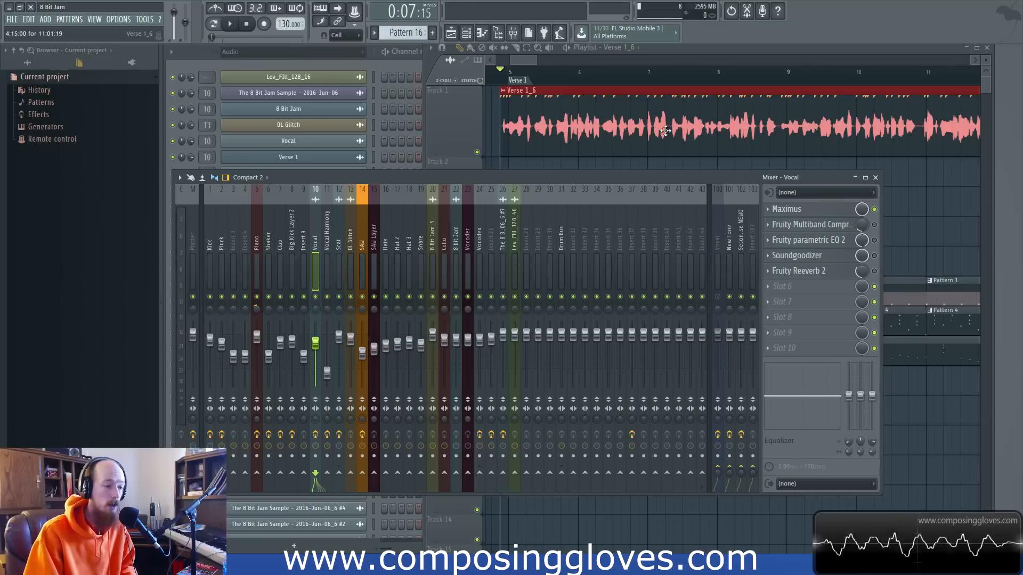
Switch the Vocal track's multiband compressor, parametric EQ 2 and Soundgoodizer back on, and play the verse from bar 5 without reverb.
{"action": "left_click", "coordinate": [875, 225]}
{"action": "left_click", "coordinate": [874, 240]}
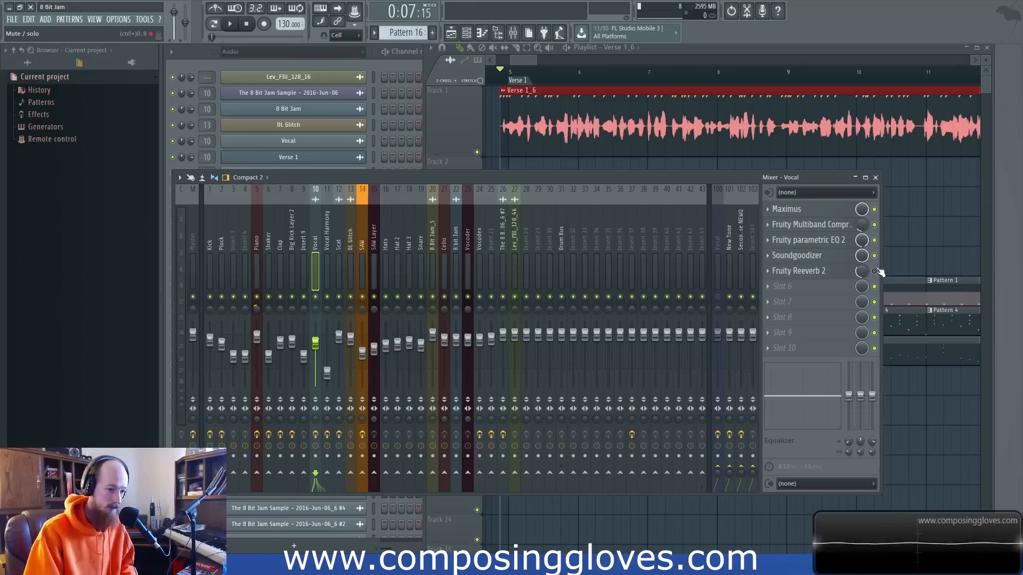
{"action": "left_click", "coordinate": [524, 60]}
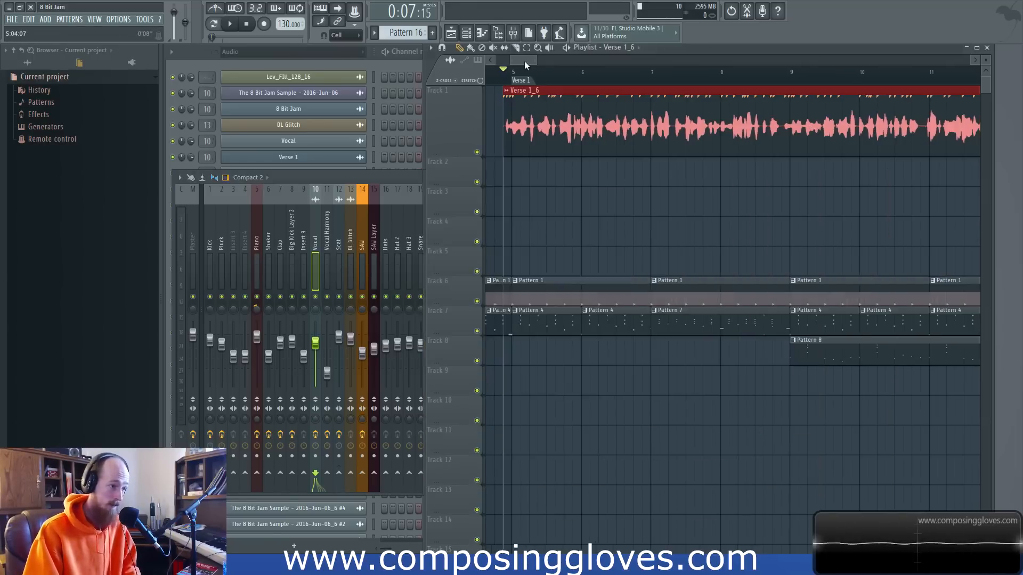
{"action": "key", "text": "space"}
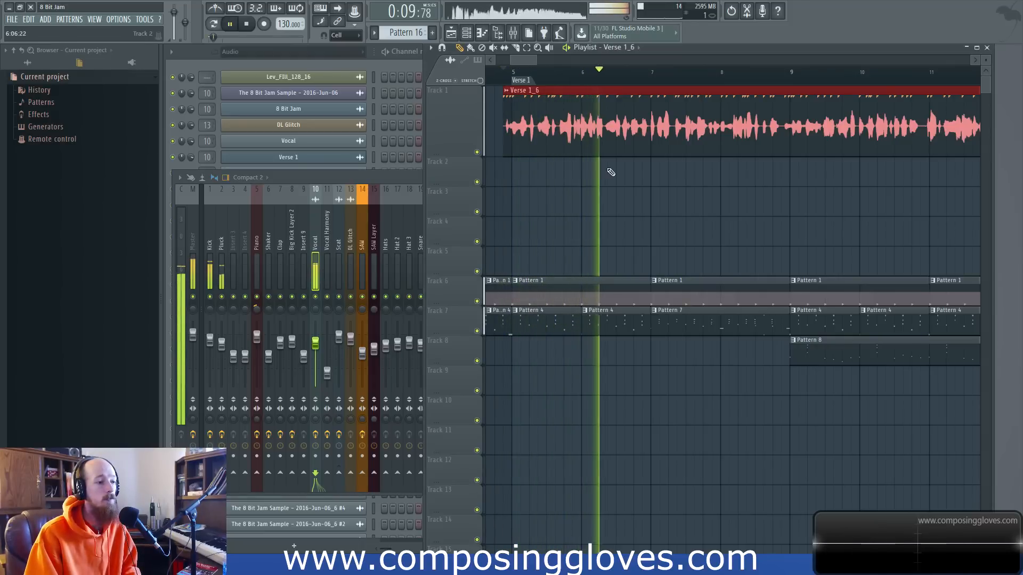
{"action": "key", "text": "space"}
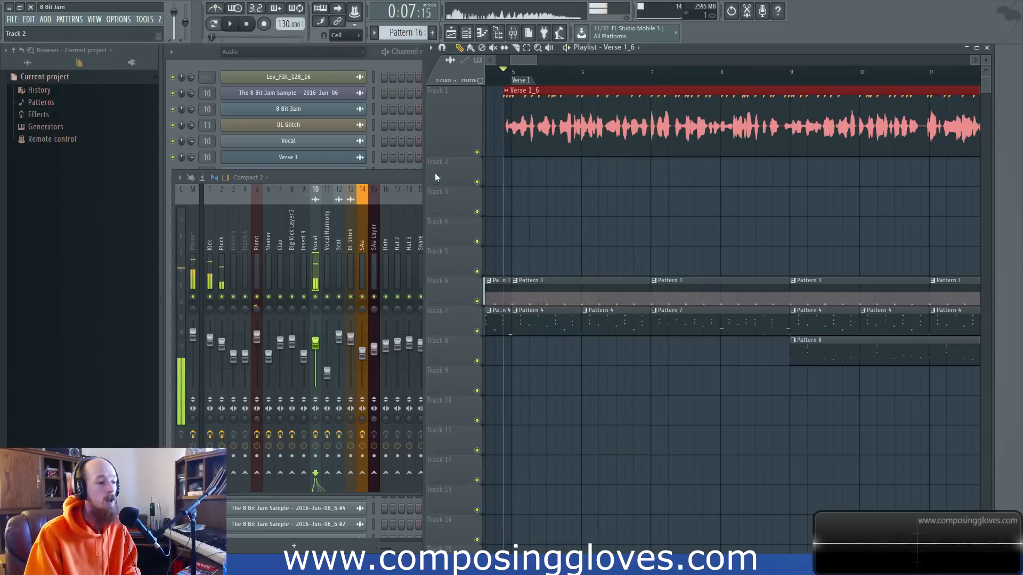
Undo the most recent mixer knob tweaks.
{"action": "left_click", "coordinate": [376, 177]}
{"action": "key", "text": "ctrl+alt+z"}
{"action": "key", "text": "ctrl+alt+z"}
{"action": "key", "text": "ctrl+alt+z"}
{"action": "key", "text": "ctrl+alt+z"}
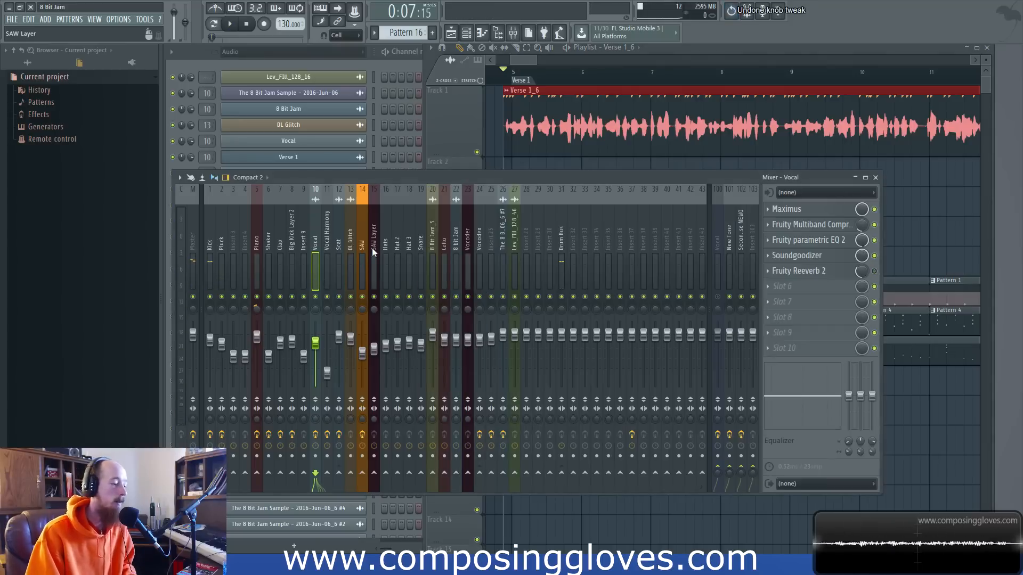
Undo three more knob tweaks affecting the Vocal track's effect slots.
{"action": "key", "text": "ctrl+alt+z"}
{"action": "key", "text": "ctrl+alt+z"}
{"action": "key", "text": "ctrl+alt+z"}
{"action": "key", "text": "ctrl+alt+z"}
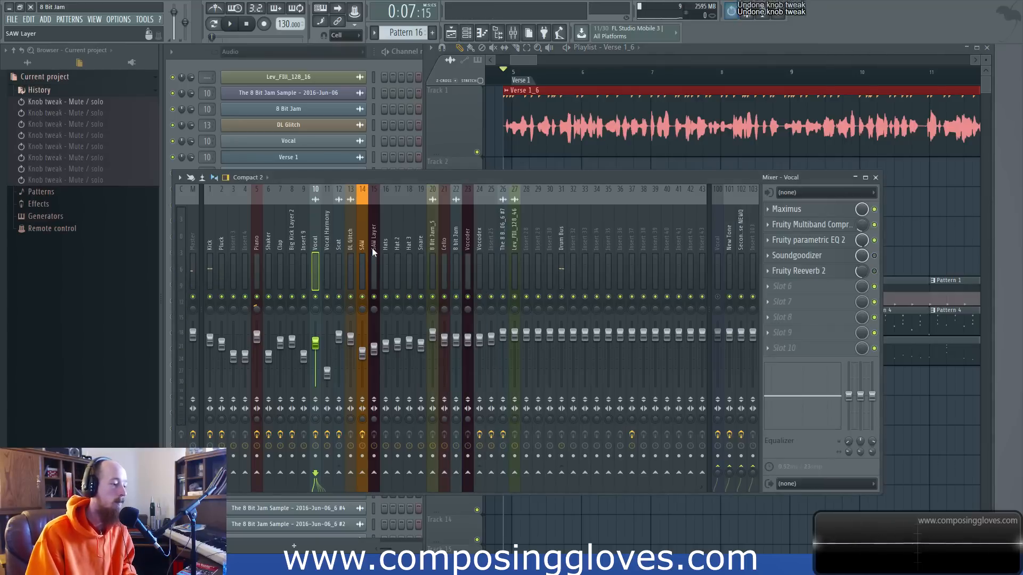
Lower the Vocal mixer track's volume slightly and play the verse from bar 5 with all its effects on.
{"action": "left_click_drag", "start_coordinate": [315, 343], "coordinate": [315, 358]}
{"action": "key", "text": "space"}
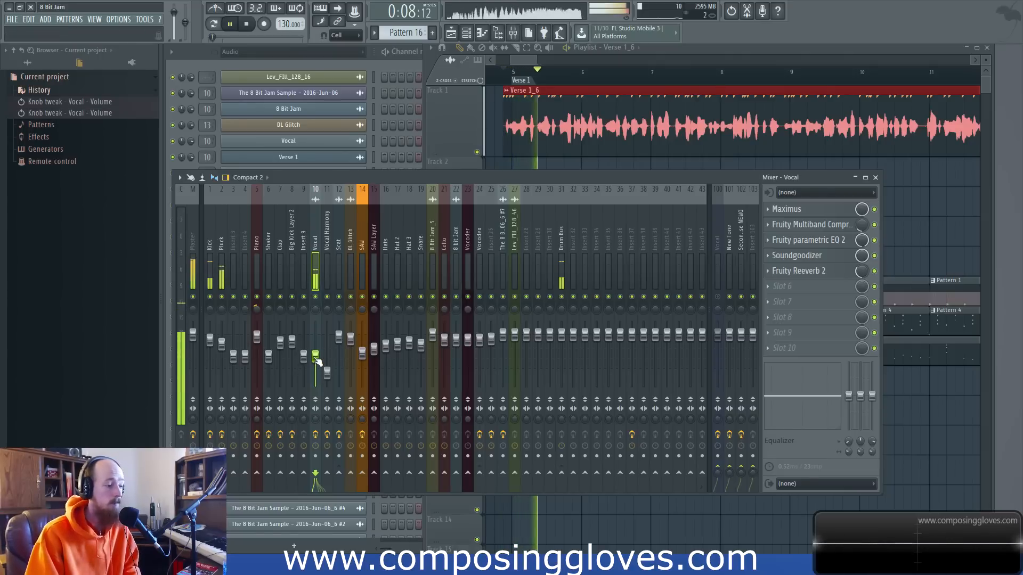
{"action": "key", "text": "space"}
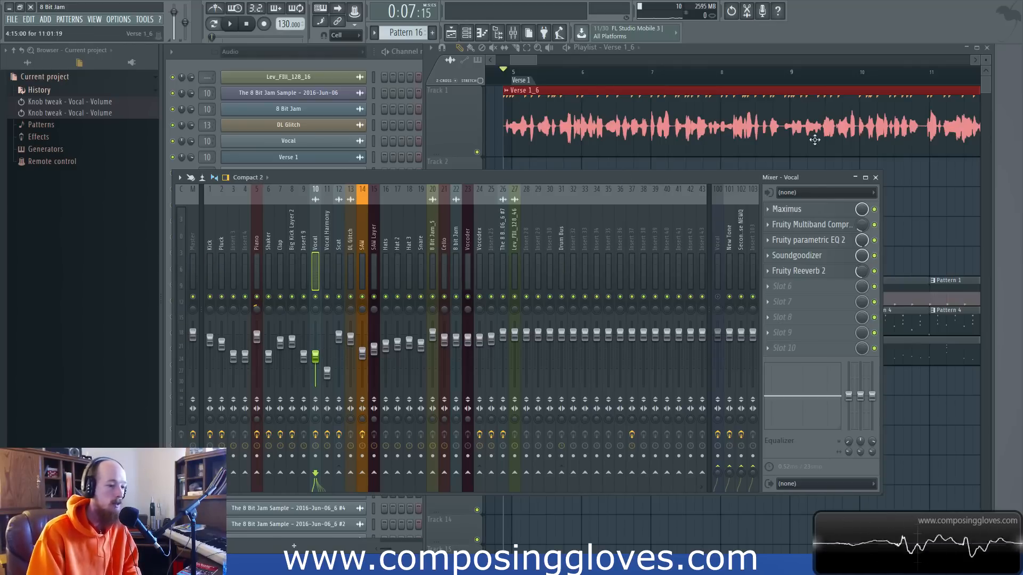
Switch off the Vocal track's Fruity Multiband Compressor, Fruity parametric EQ 2, Soundgoodizer and Fruity Reeverb 2, leaving Maximus on.
{"action": "left_click", "coordinate": [838, 213]}
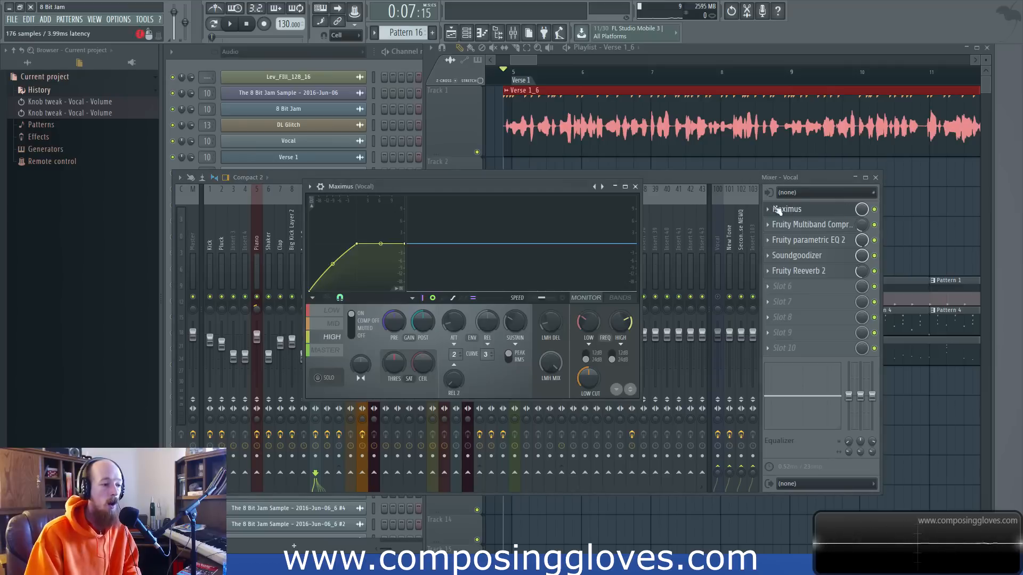
{"action": "left_click", "coordinate": [873, 224]}
{"action": "left_click", "coordinate": [874, 240]}
{"action": "left_click", "coordinate": [875, 255]}
{"action": "left_click", "coordinate": [874, 271]}
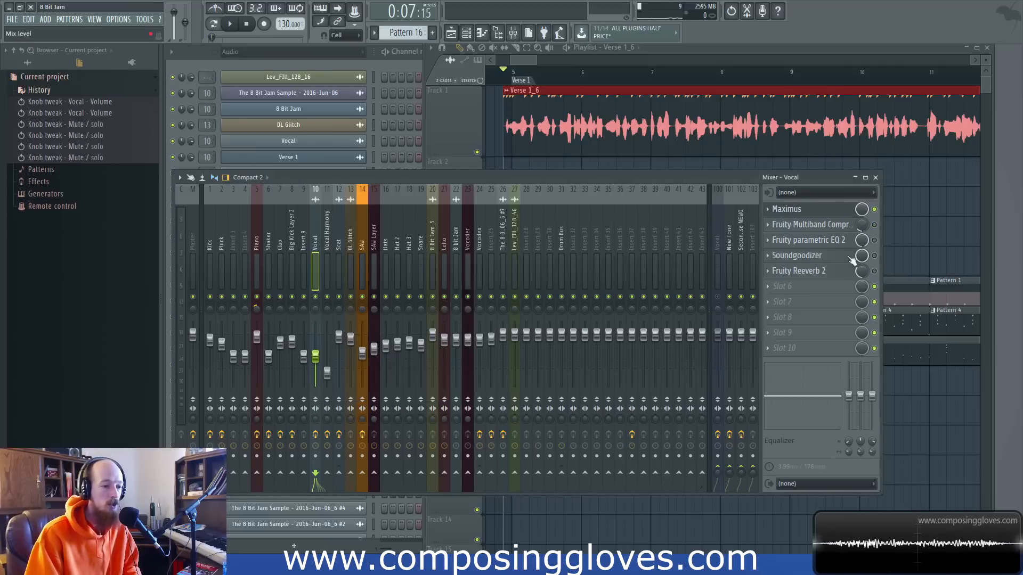
Show the Vocal track's Maximus and play the verse with it as the only active effect, then close it.
{"action": "left_click", "coordinate": [798, 210]}
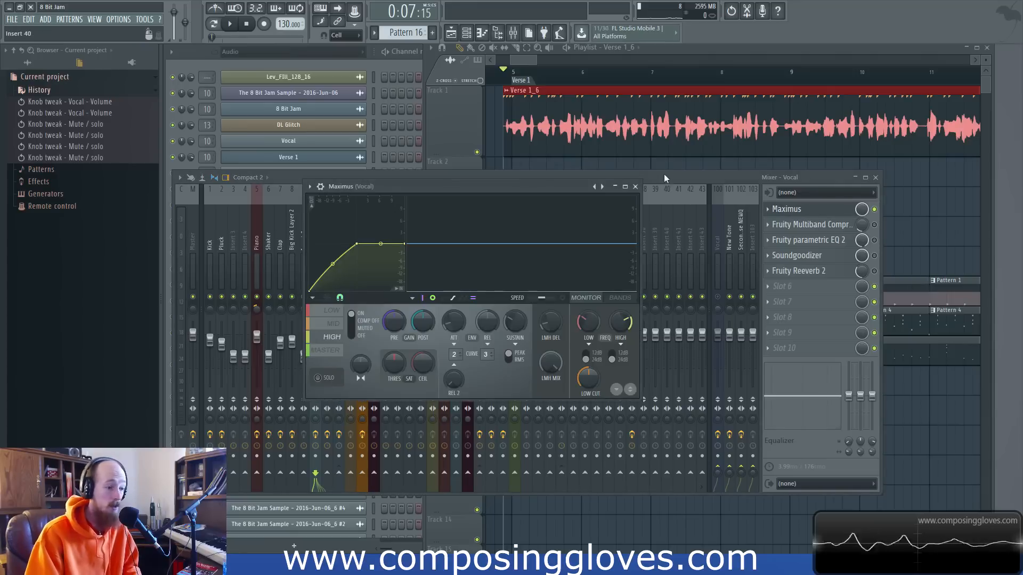
{"action": "key", "text": "space"}
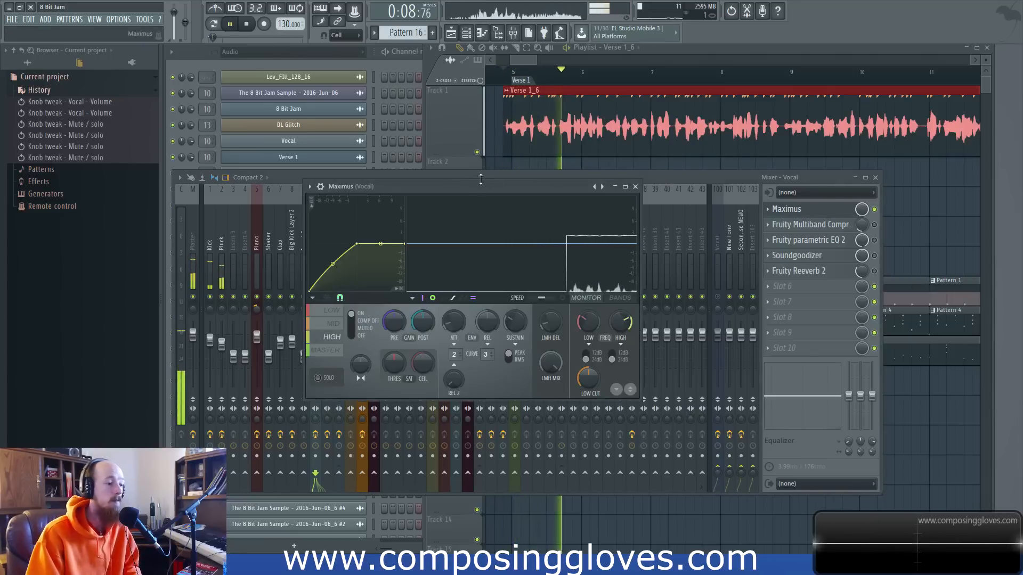
{"action": "left_click", "coordinate": [476, 157]}
{"action": "key", "text": "space"}
{"action": "left_click", "coordinate": [373, 178]}
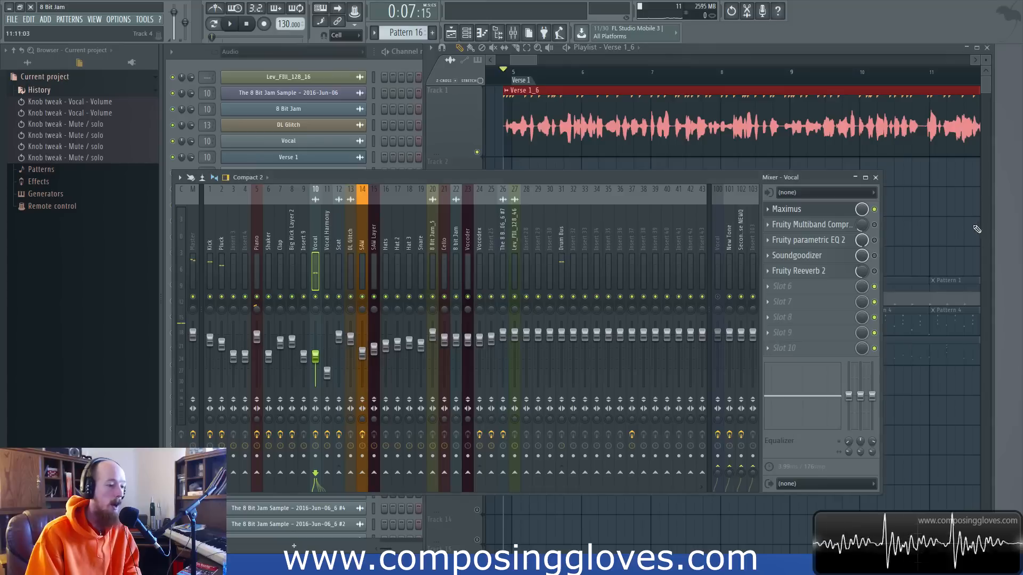
Compare the verse playback with Maximus bypassed and with it switched back on.
{"action": "left_click", "coordinate": [874, 209]}
{"action": "key", "text": "space"}
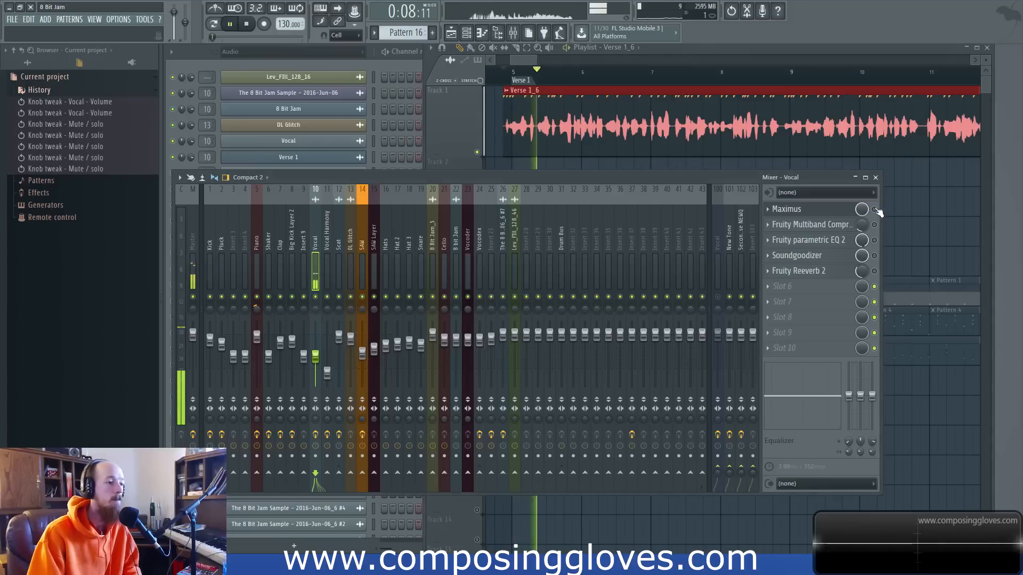
{"action": "left_click", "coordinate": [875, 209]}
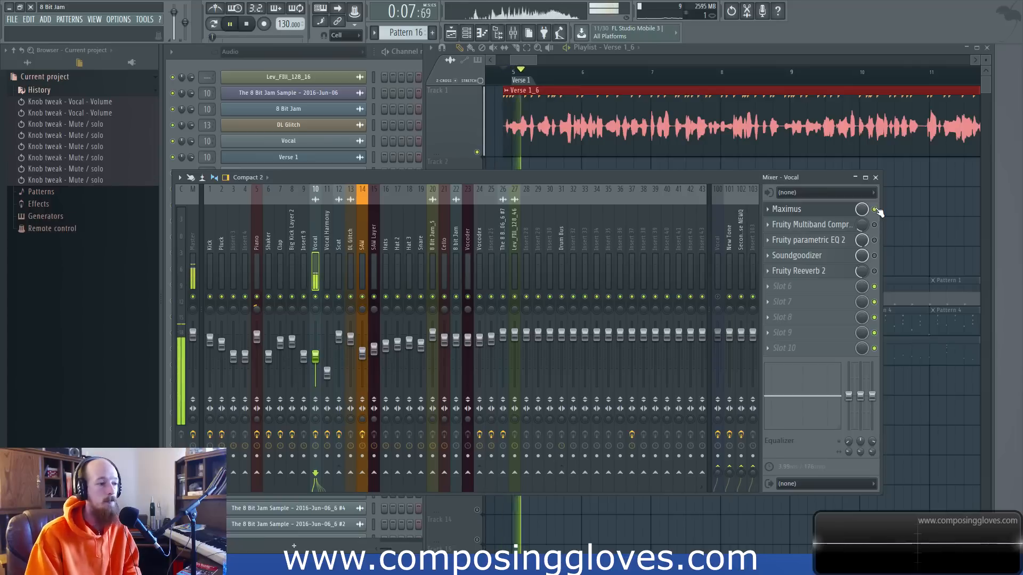
{"action": "key", "text": "space"}
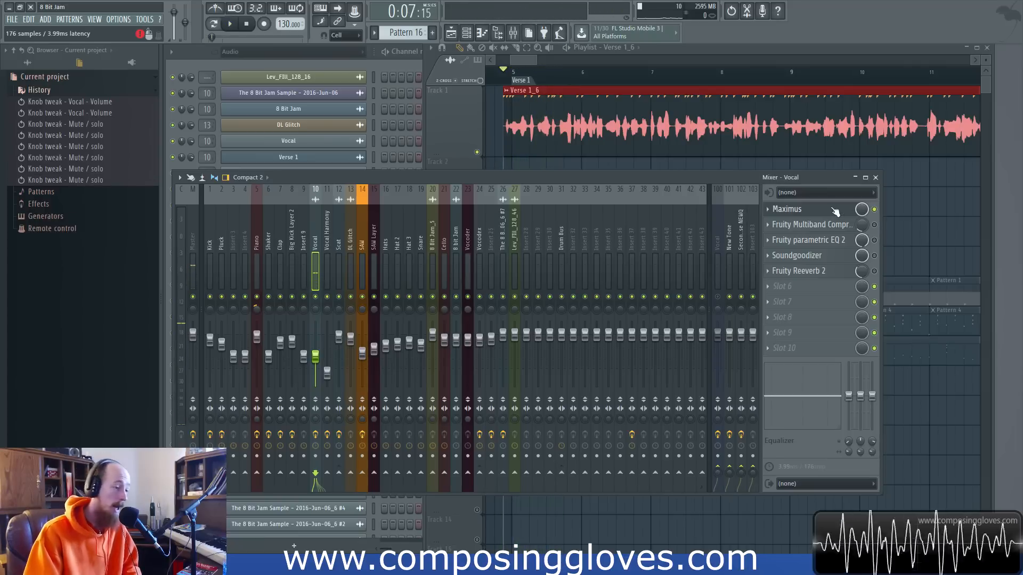
Open the Vocal track's Maximus and examine the curves of its low, high and mid bands.
{"action": "left_click", "coordinate": [835, 211]}
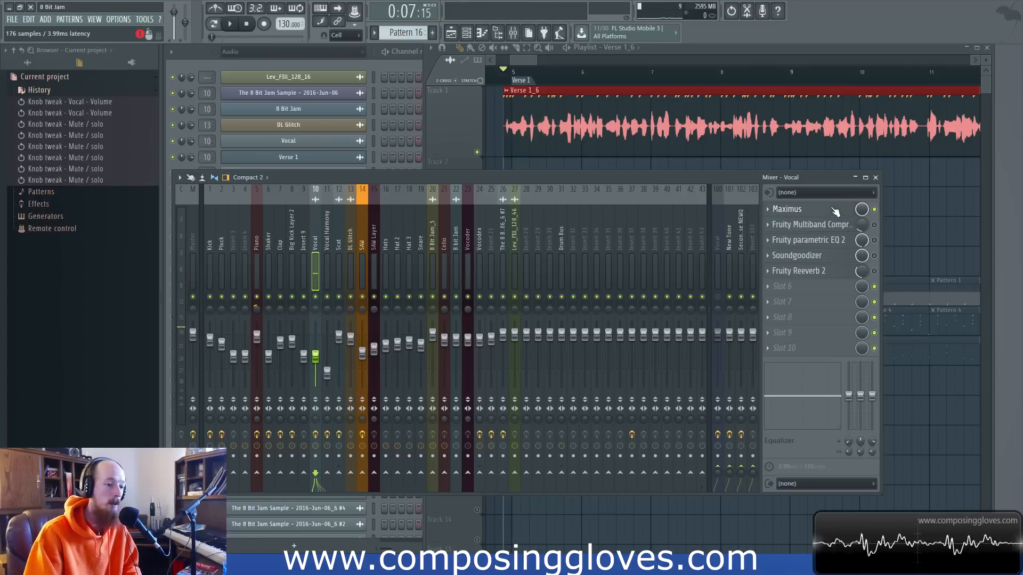
{"action": "left_click_drag", "start_coordinate": [558, 181], "coordinate": [568, 161]}
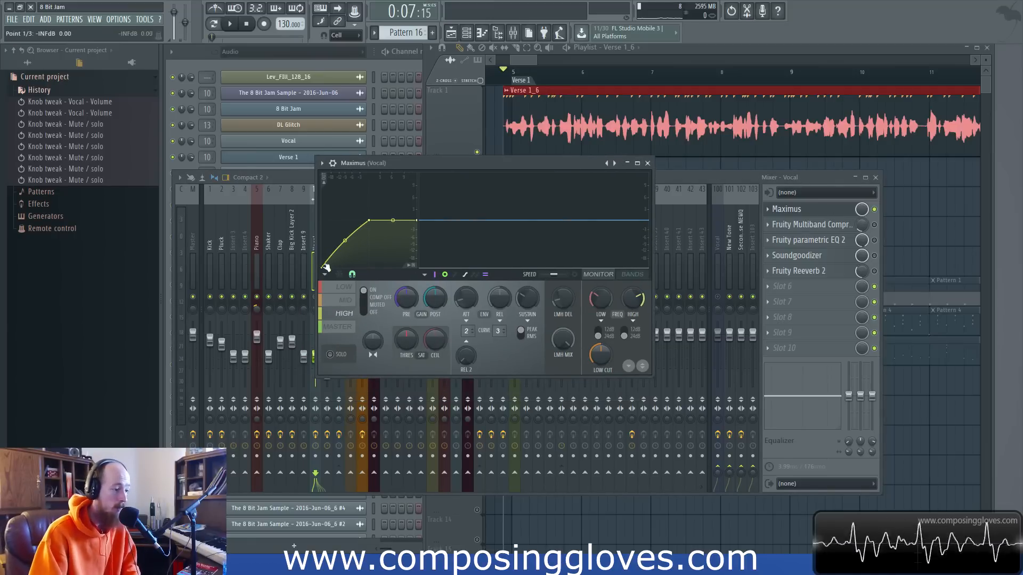
{"action": "left_click", "coordinate": [344, 287]}
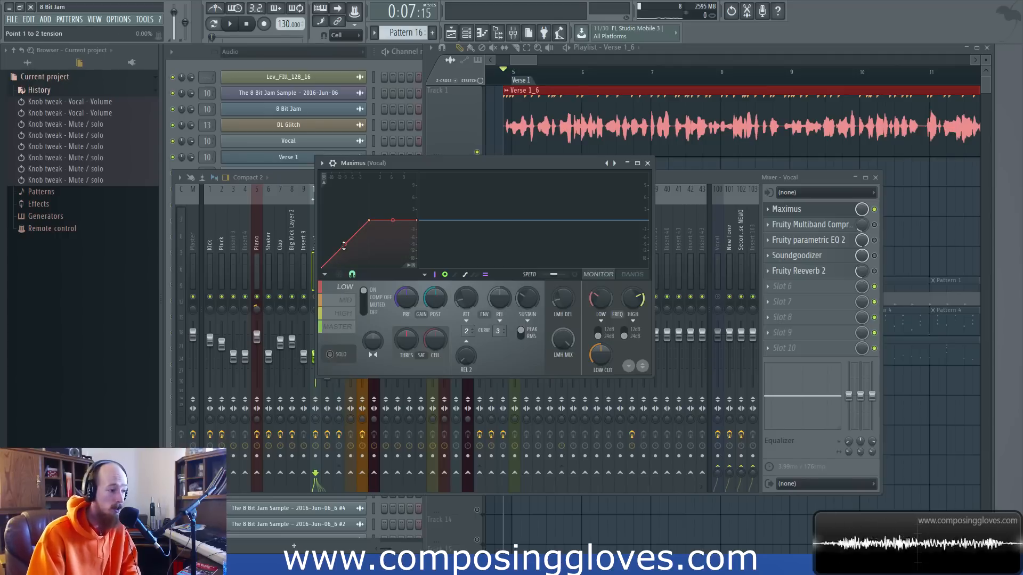
{"action": "left_click", "coordinate": [347, 313]}
{"action": "left_click", "coordinate": [346, 297]}
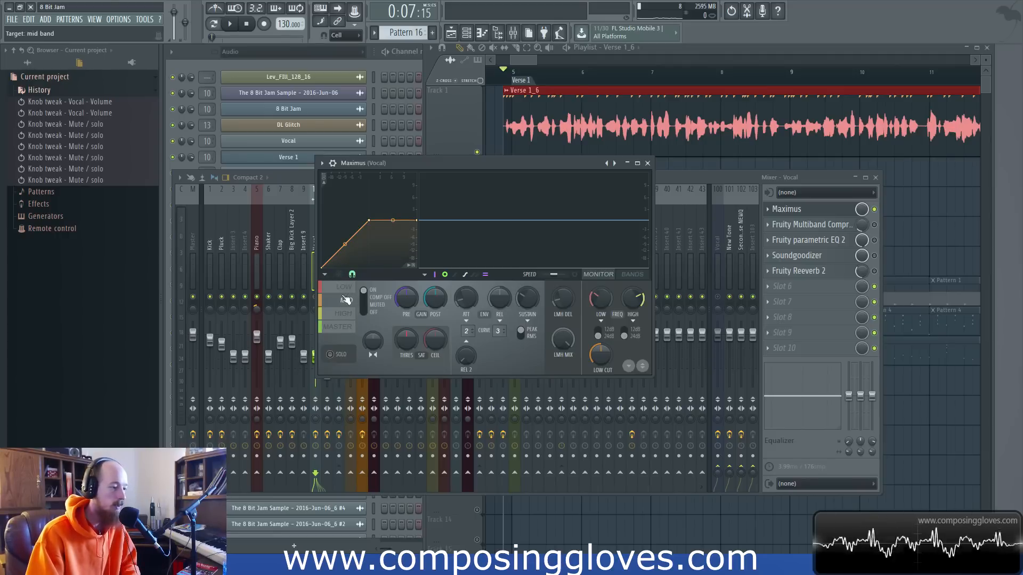
Try out extra points and raised shapes on the mid band curve in Maximus, and delete the added points.
{"action": "right_click", "coordinate": [340, 249]}
{"action": "left_click_drag", "start_coordinate": [354, 234], "coordinate": [354, 220]}
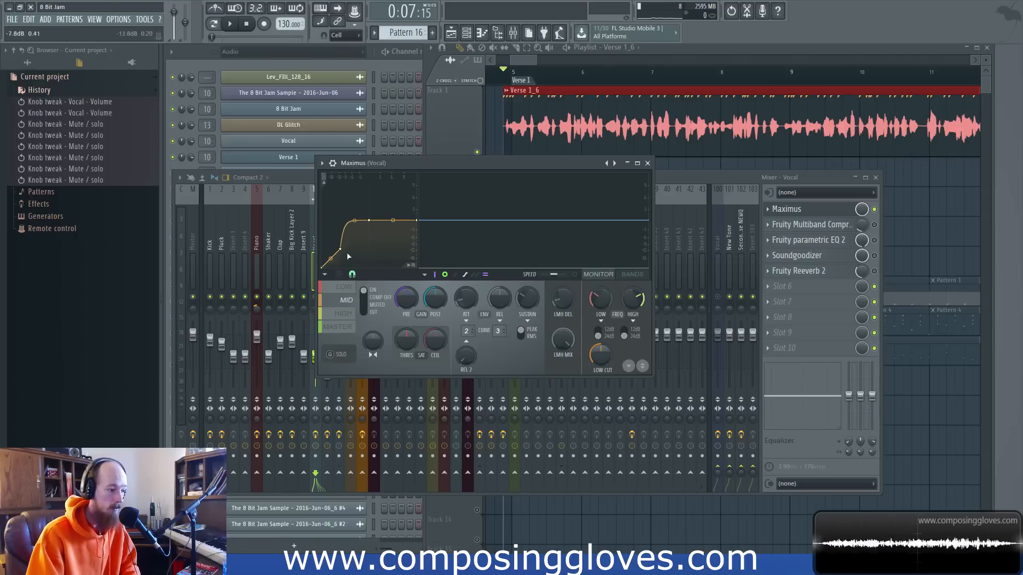
{"action": "left_click_drag", "start_coordinate": [353, 226], "coordinate": [348, 229]}
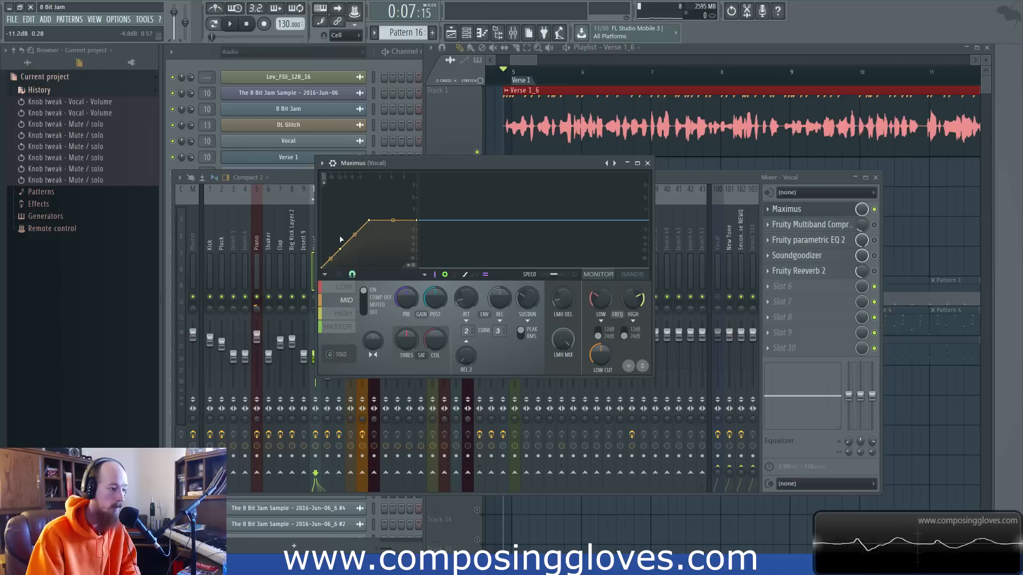
{"action": "right_click", "coordinate": [339, 248]}
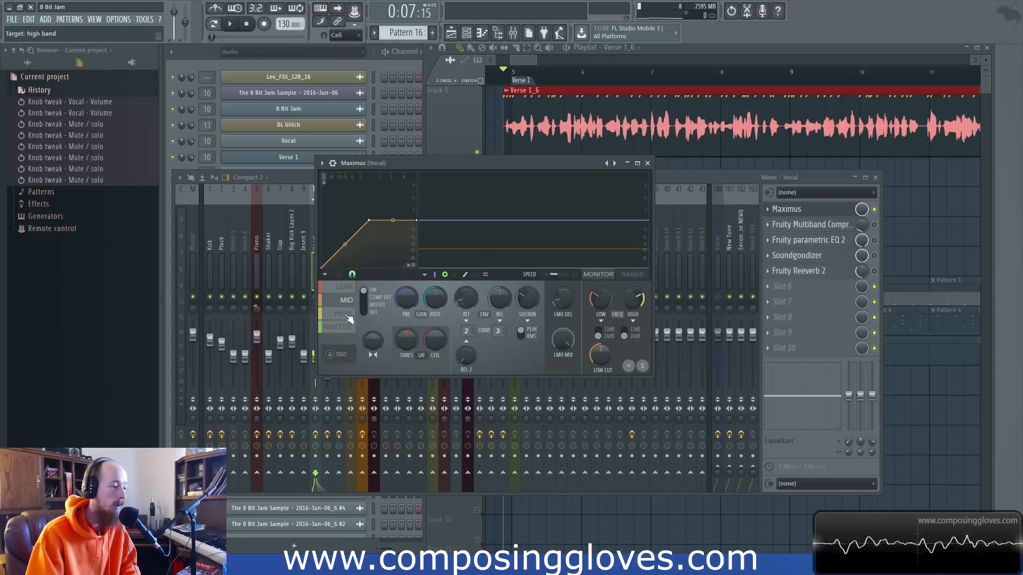
{"action": "right_click", "coordinate": [335, 253]}
{"action": "right_click", "coordinate": [345, 244]}
{"action": "right_click", "coordinate": [356, 240]}
{"action": "mouse_move", "coordinate": [356, 239]}
{"action": "left_mouse_down"}
{"action": "mouse_move", "coordinate": [342, 224]}
{"action": "mouse_move", "coordinate": [335, 234]}
{"action": "mouse_move", "coordinate": [350, 226]}
{"action": "left_mouse_up"}
{"action": "right_click", "coordinate": [336, 235]}
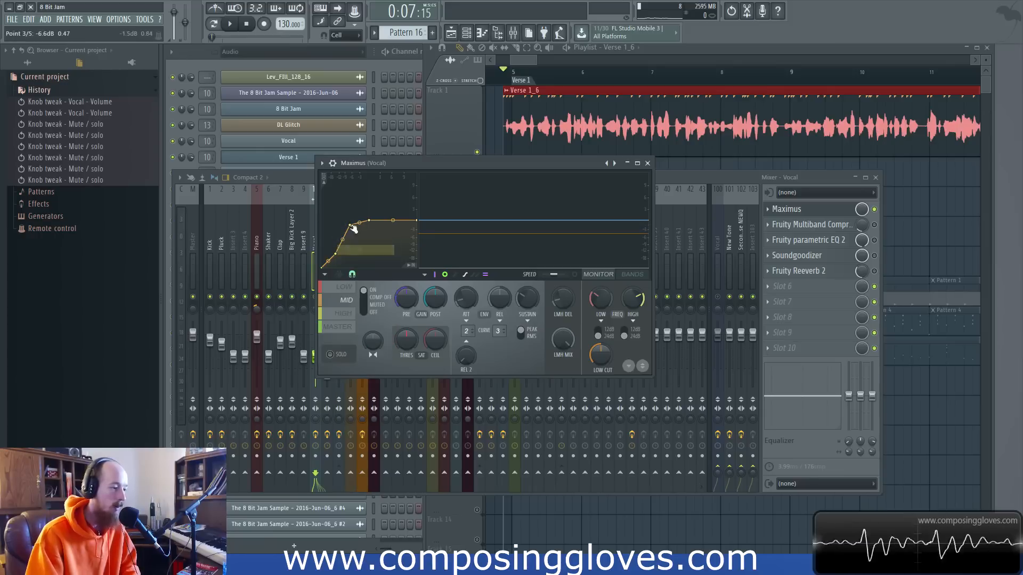
{"action": "right_click", "coordinate": [352, 225]}
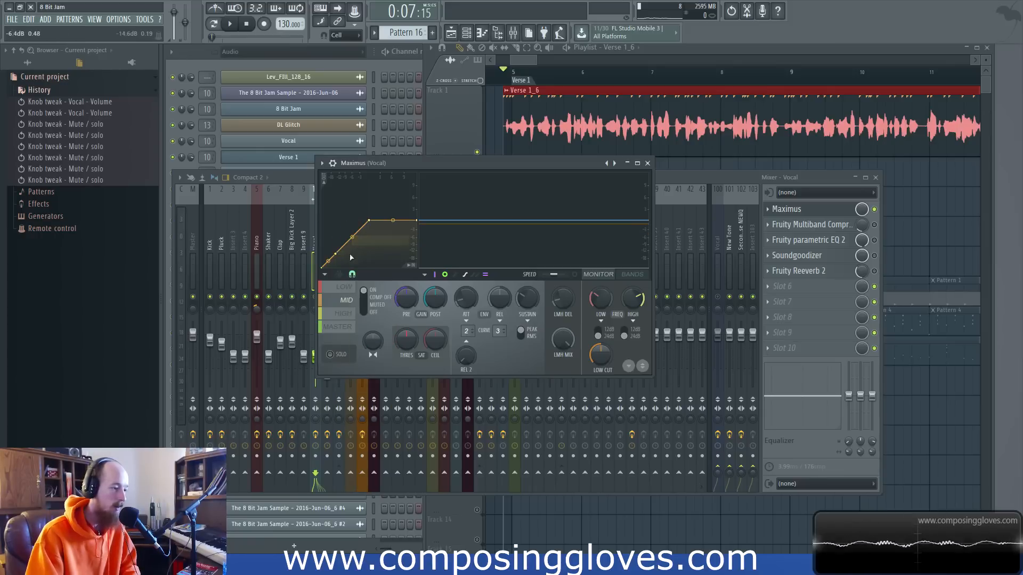
Examine the high band curve in Maximus while briefly playing the verse, and close the plugin window.
{"action": "left_click", "coordinate": [345, 313]}
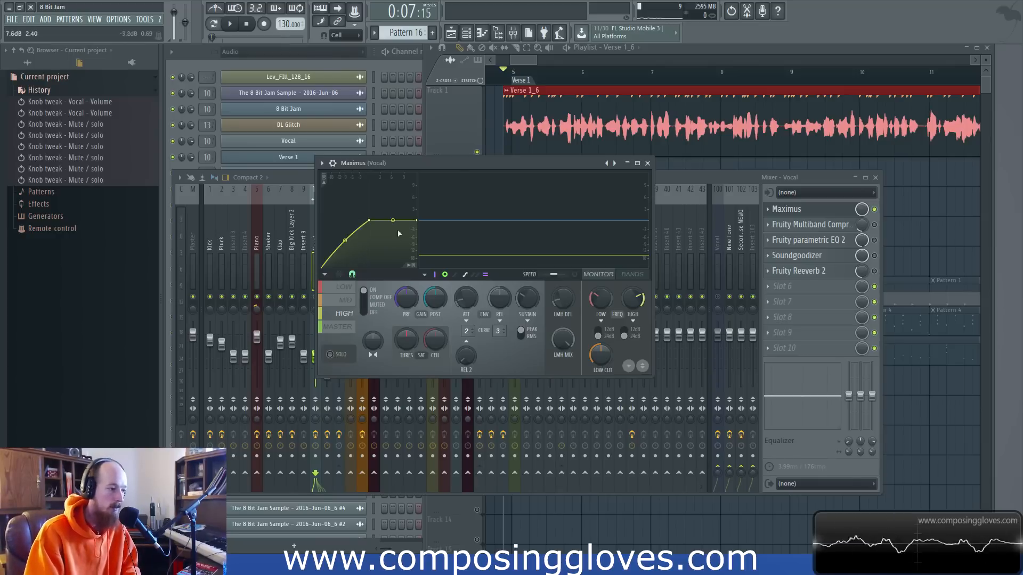
{"action": "left_click_drag", "start_coordinate": [472, 163], "coordinate": [475, 158]}
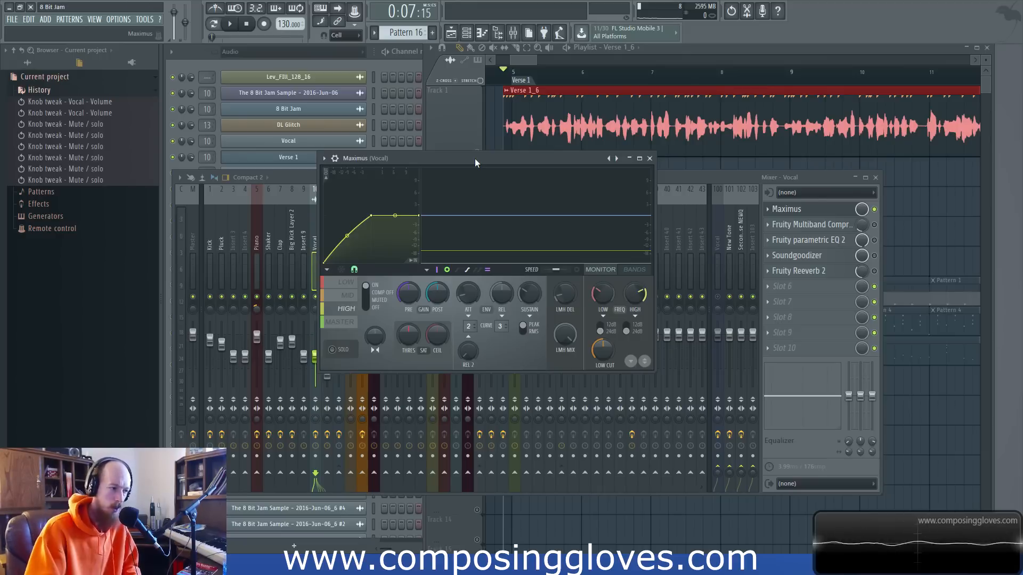
{"action": "left_click_drag", "start_coordinate": [475, 158], "coordinate": [470, 158]}
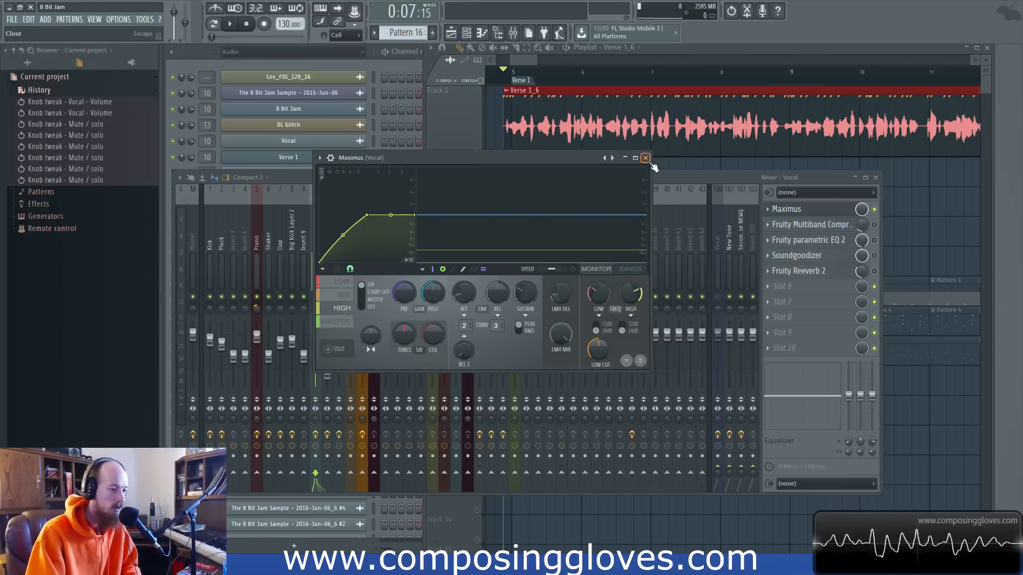
{"action": "key", "text": "space"}
{"action": "key", "text": "space"}
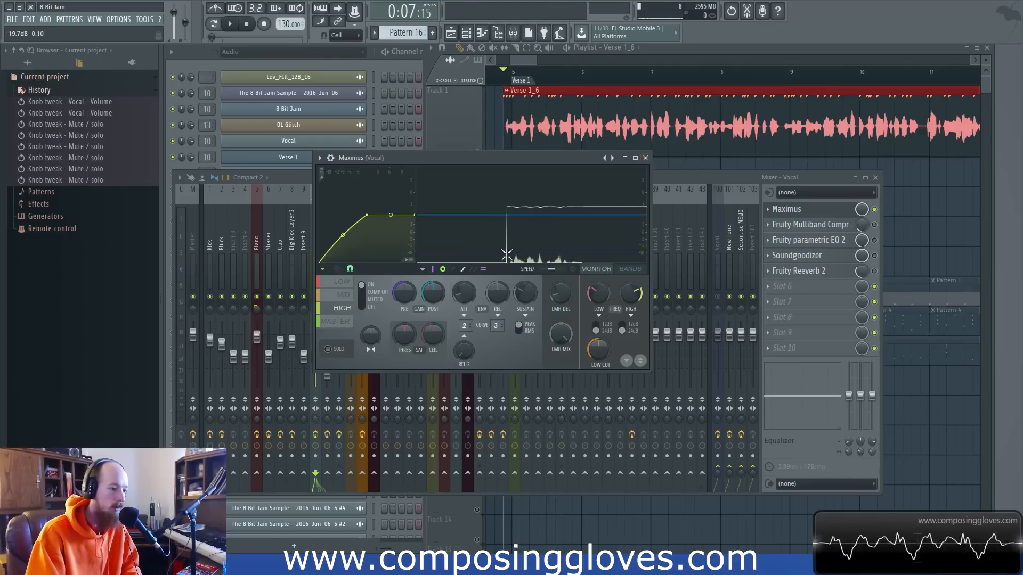
{"action": "left_click", "coordinate": [646, 158]}
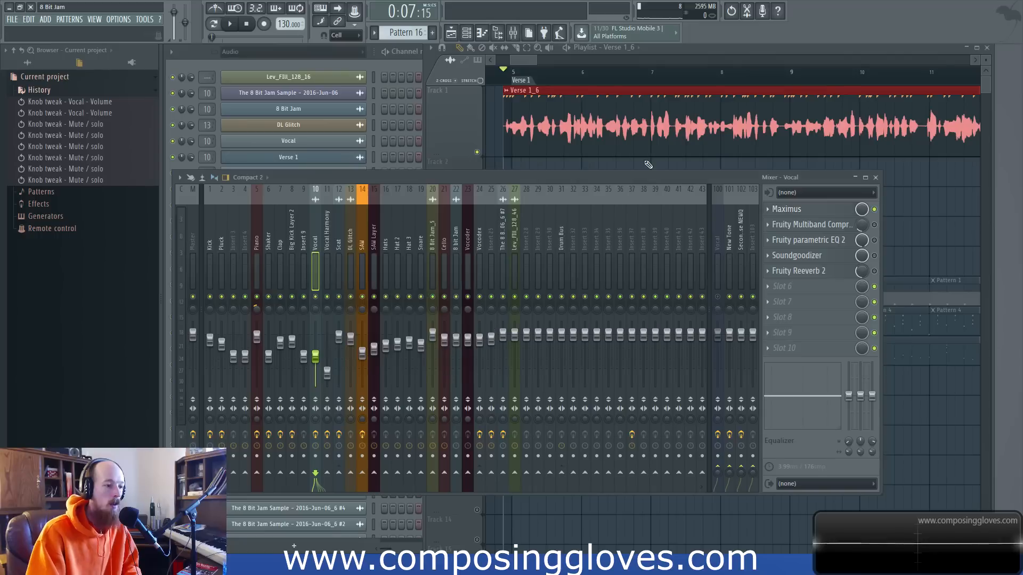
Switch on the Vocal track's Fruity Multiband Compressor, open its settings and play the verse with it.
{"action": "left_click", "coordinate": [876, 226]}
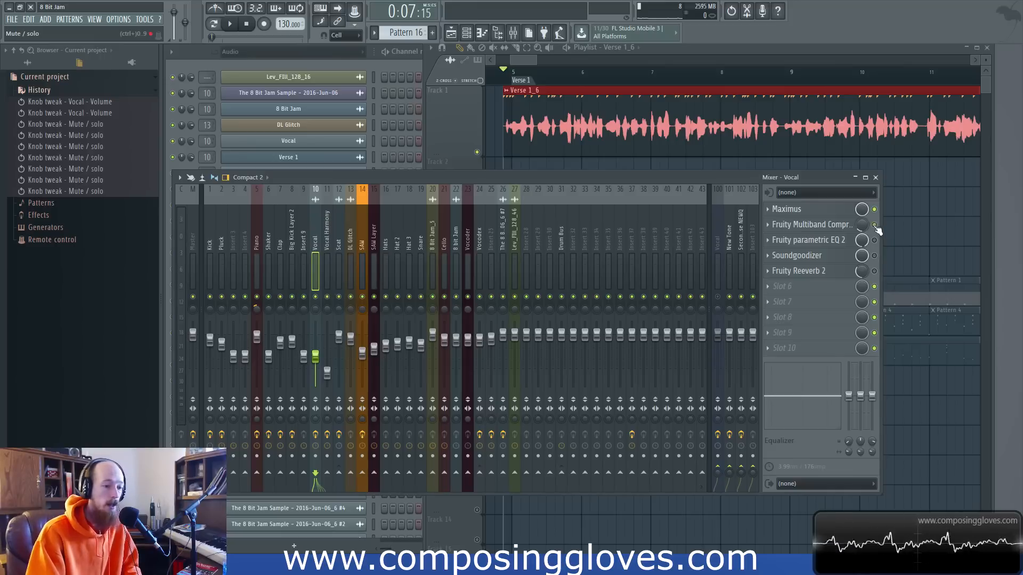
{"action": "left_click", "coordinate": [815, 225]}
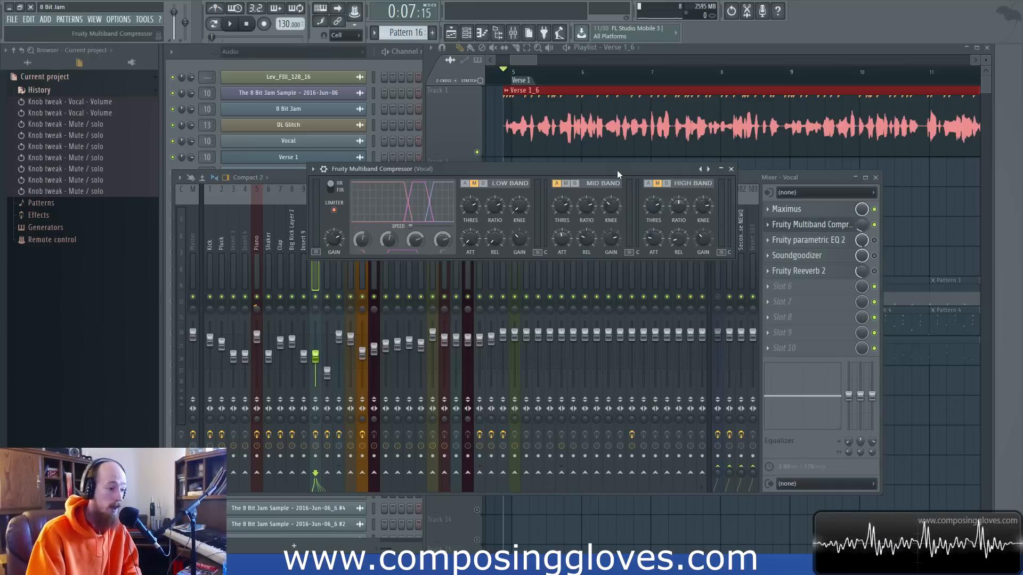
{"action": "left_click_drag", "start_coordinate": [617, 171], "coordinate": [595, 186]}
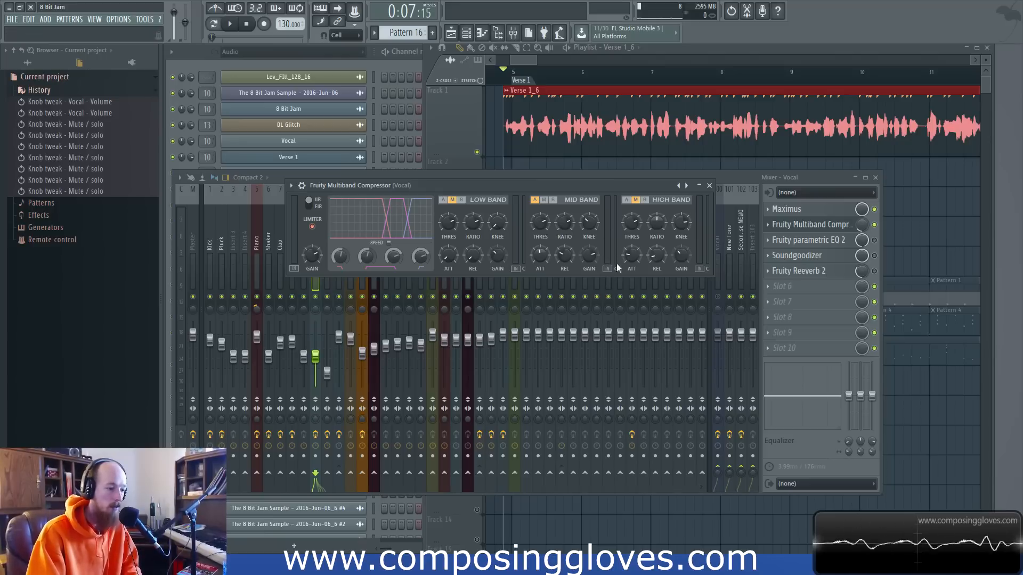
{"action": "key", "text": "space"}
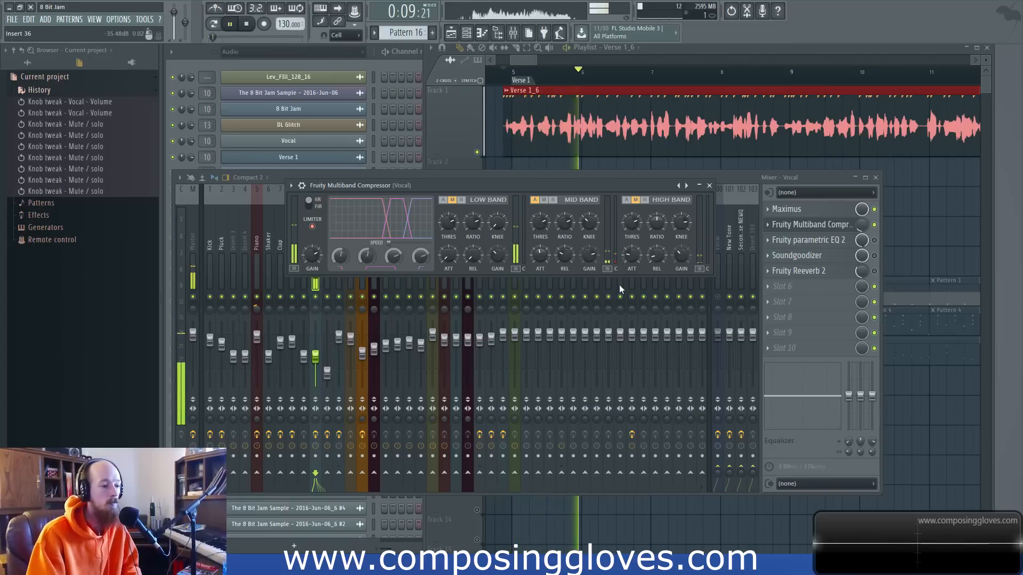
{"action": "key", "text": "space"}
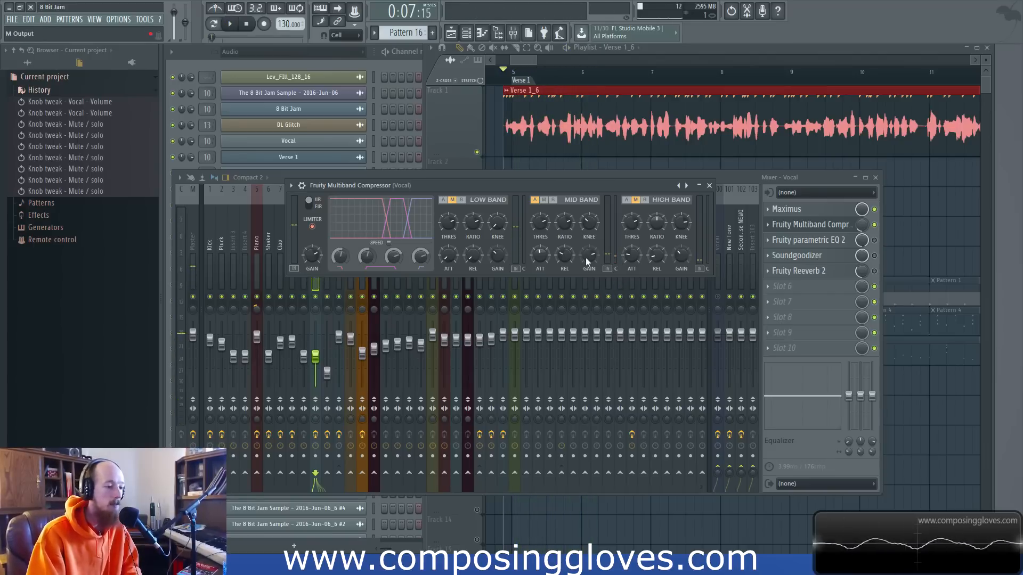
Compare the verse playback with the Fruity Multiband Compressor bypassed and with it switched back on.
{"action": "left_click", "coordinate": [874, 225]}
{"action": "key", "text": "space"}
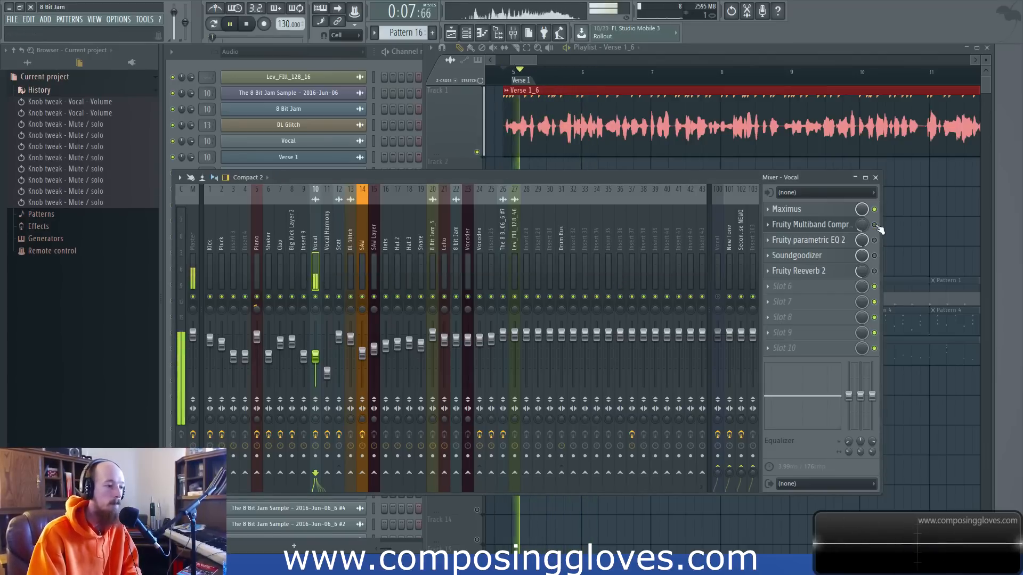
{"action": "key", "text": "space"}
{"action": "left_click", "coordinate": [874, 225]}
{"action": "key", "text": "space"}
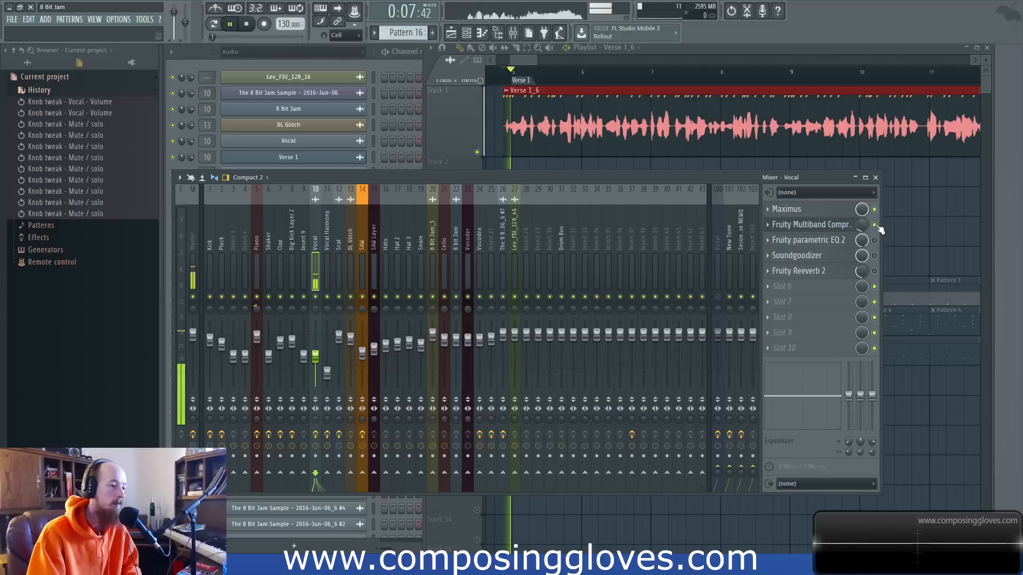
{"action": "key", "text": "space"}
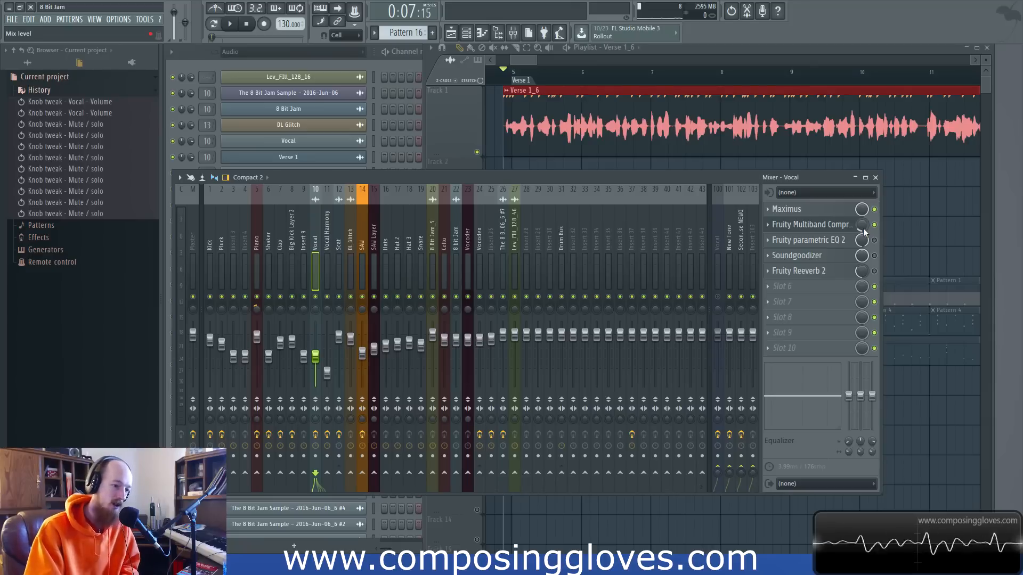
Review the Vocal track's Maximus settings, then show the Fruity Multiband Compressor's band settings.
{"action": "left_click", "coordinate": [803, 209]}
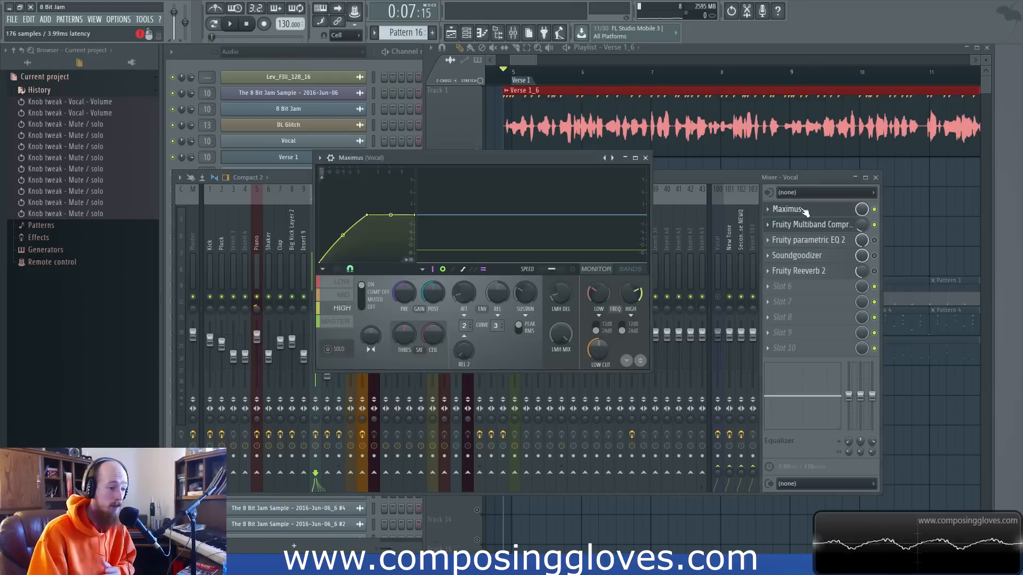
{"action": "left_click", "coordinate": [804, 211]}
{"action": "left_click", "coordinate": [800, 228]}
{"action": "left_click", "coordinate": [801, 228]}
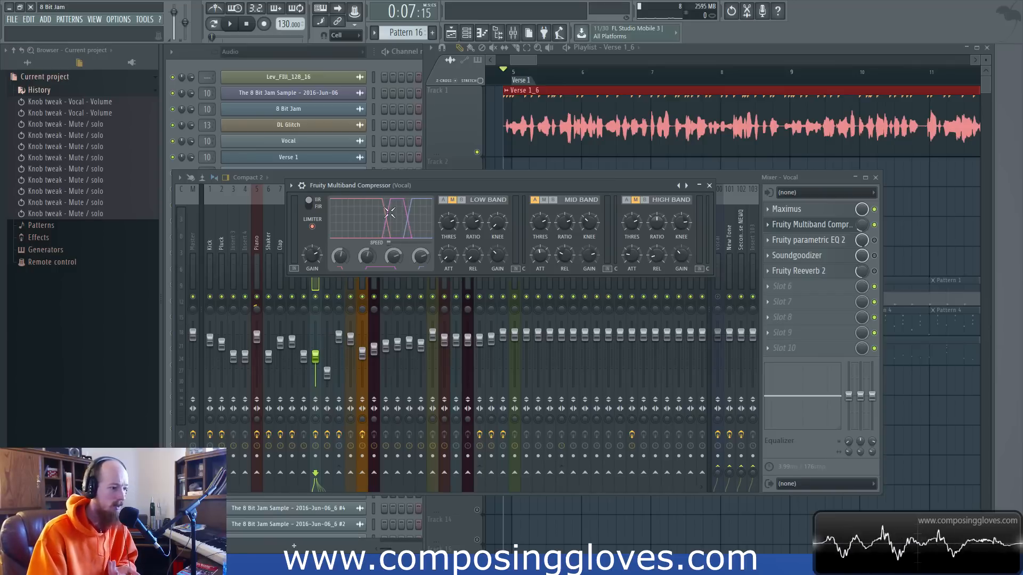
Close the Fruity Multiband Compressor, switch on the Vocal track's Fruity parametric EQ 2 and open its settings.
{"action": "left_click_drag", "start_coordinate": [399, 219], "coordinate": [387, 214]}
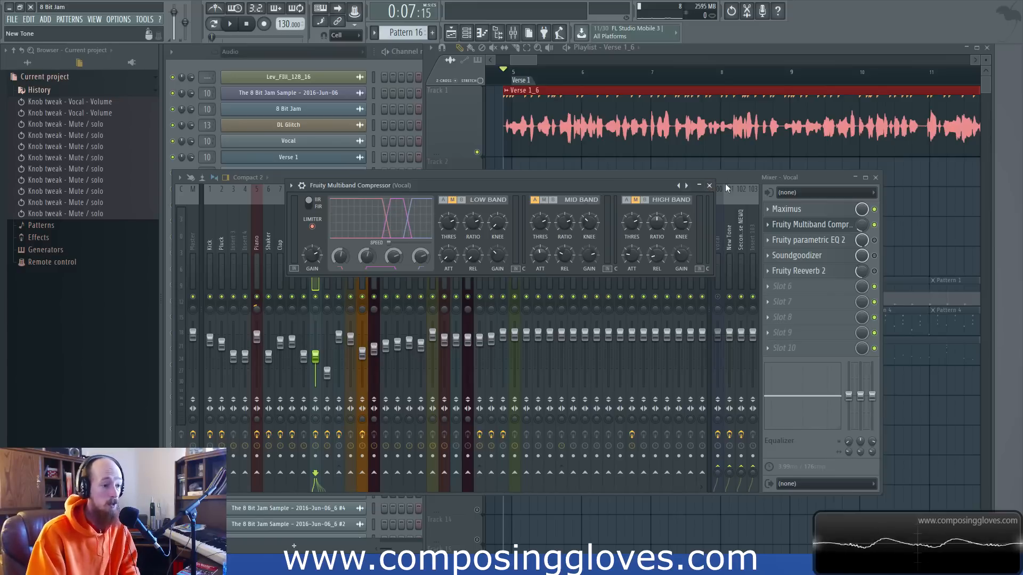
{"action": "left_click", "coordinate": [710, 186]}
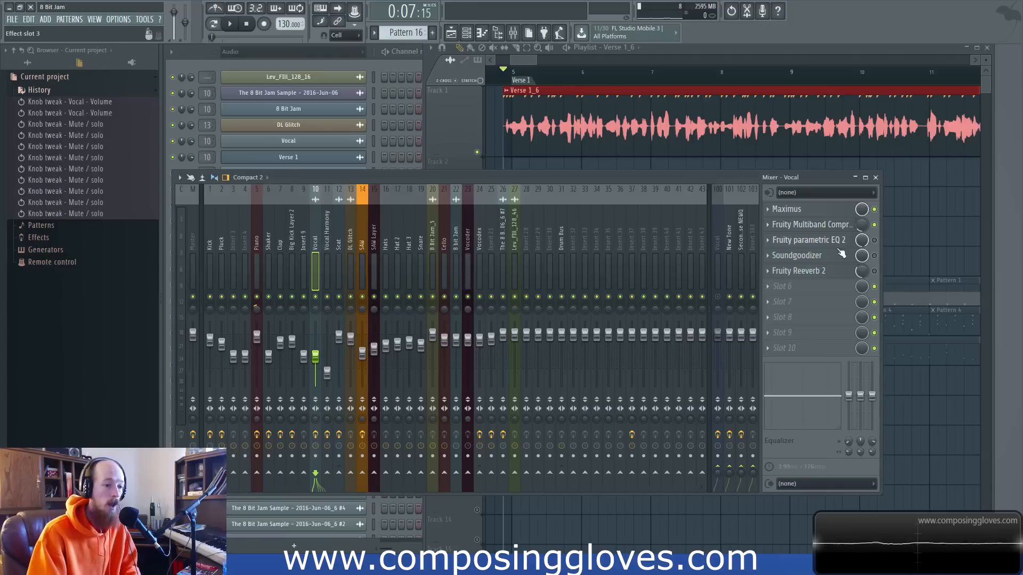
{"action": "left_click", "coordinate": [874, 240]}
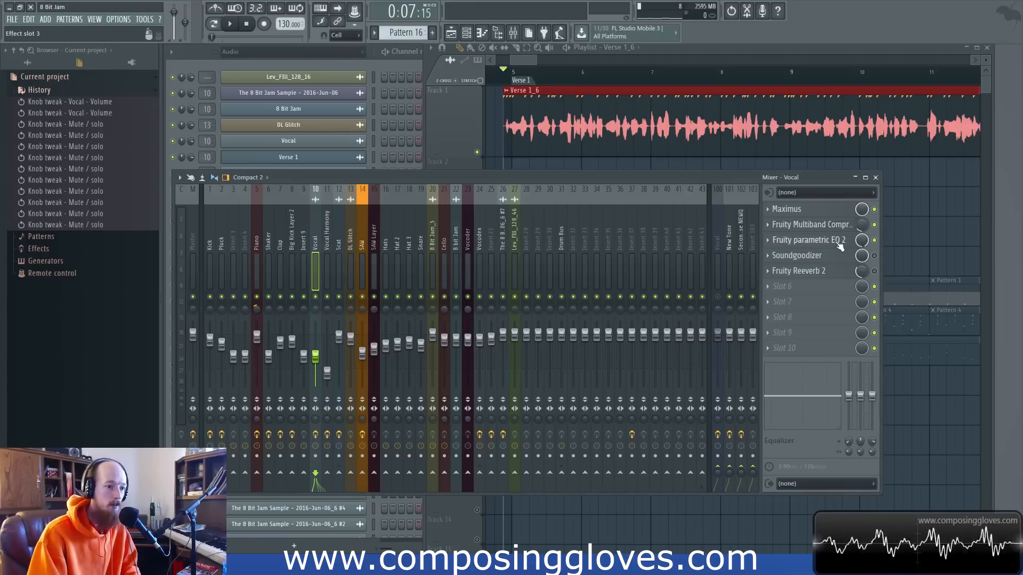
{"action": "left_click", "coordinate": [838, 239]}
{"action": "left_click_drag", "start_coordinate": [576, 170], "coordinate": [521, 155]}
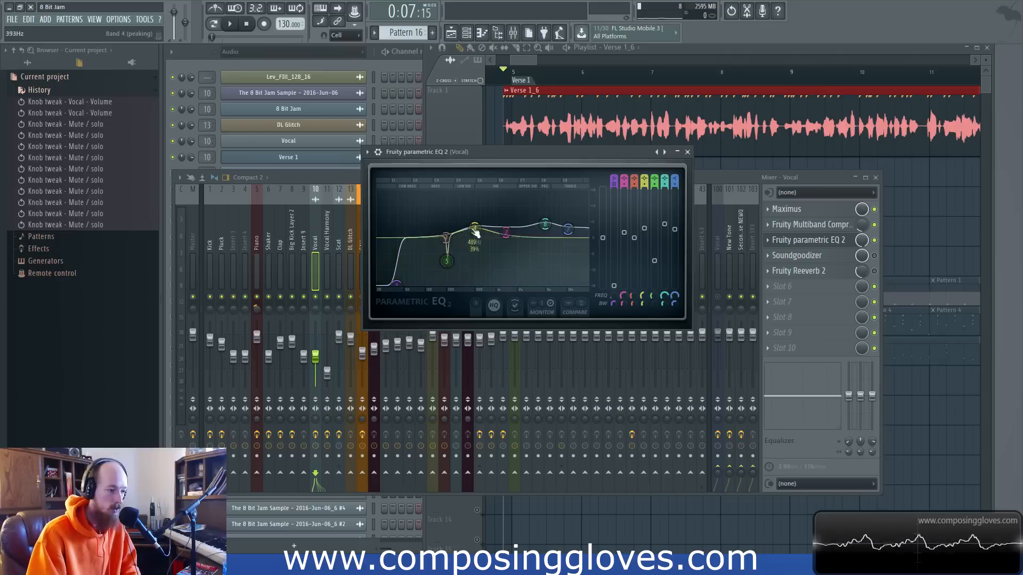
{"action": "left_click_drag", "start_coordinate": [545, 156], "coordinate": [584, 150]}
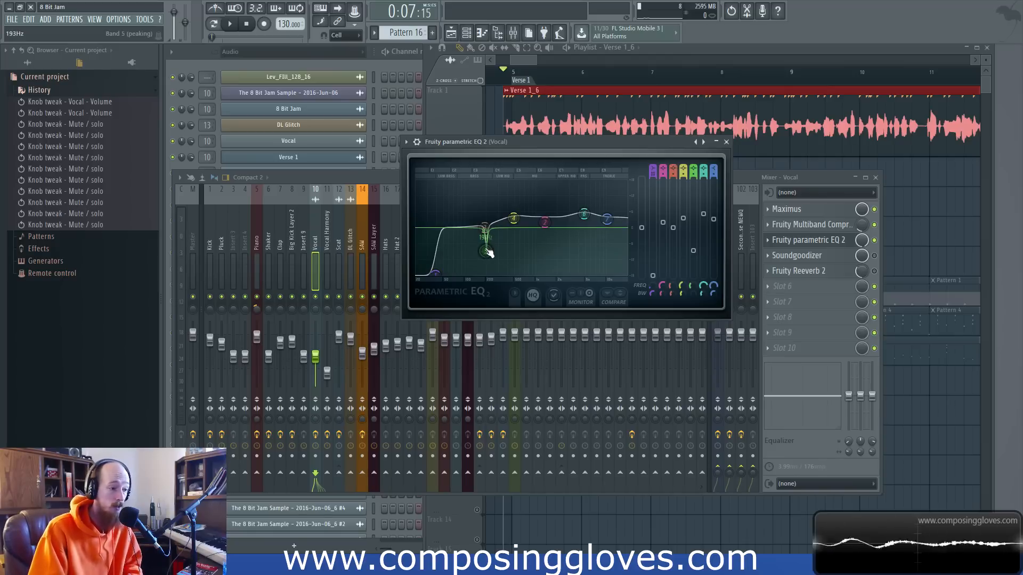
Play the verse with the Fruity parametric EQ 2 active, examine its low cut and band points, and close the plugin window.
{"action": "key", "text": "space"}
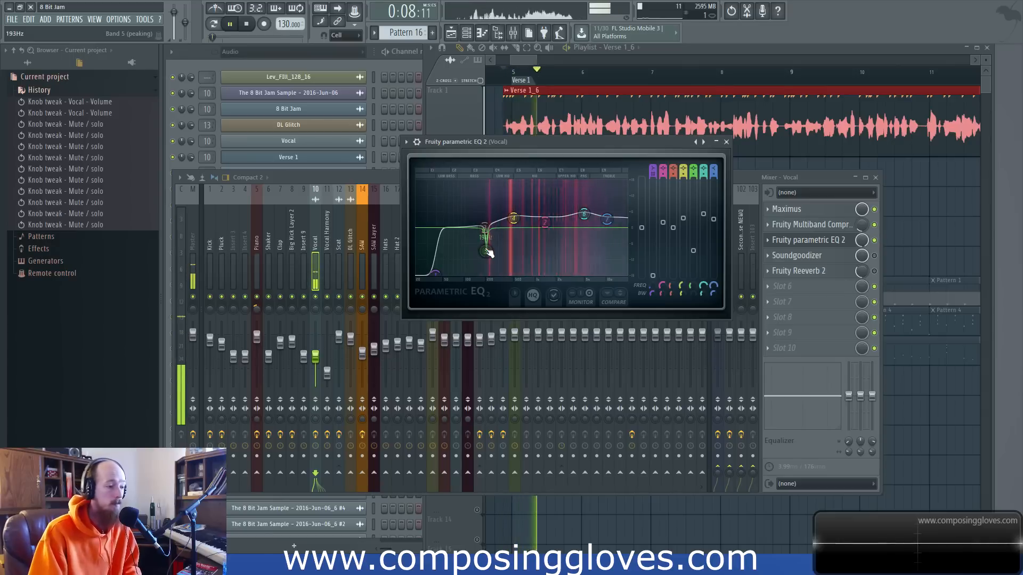
{"action": "key", "text": "space"}
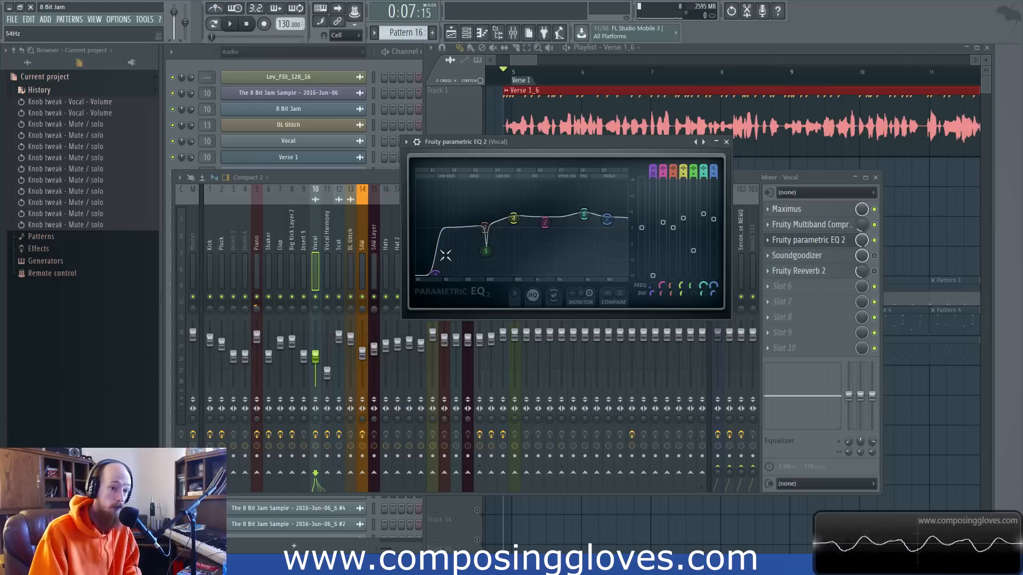
{"action": "key", "text": "space"}
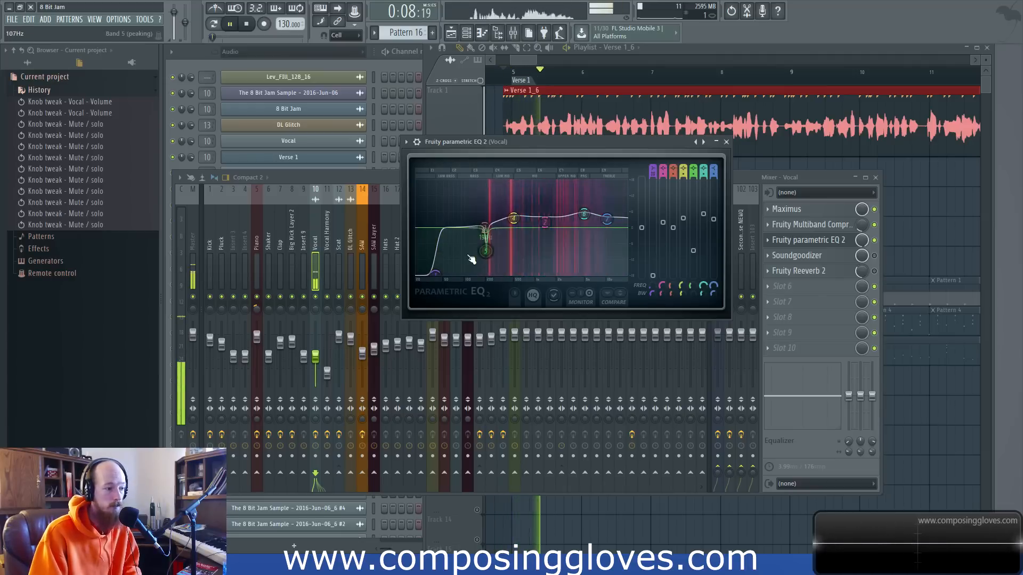
{"action": "key", "text": "space"}
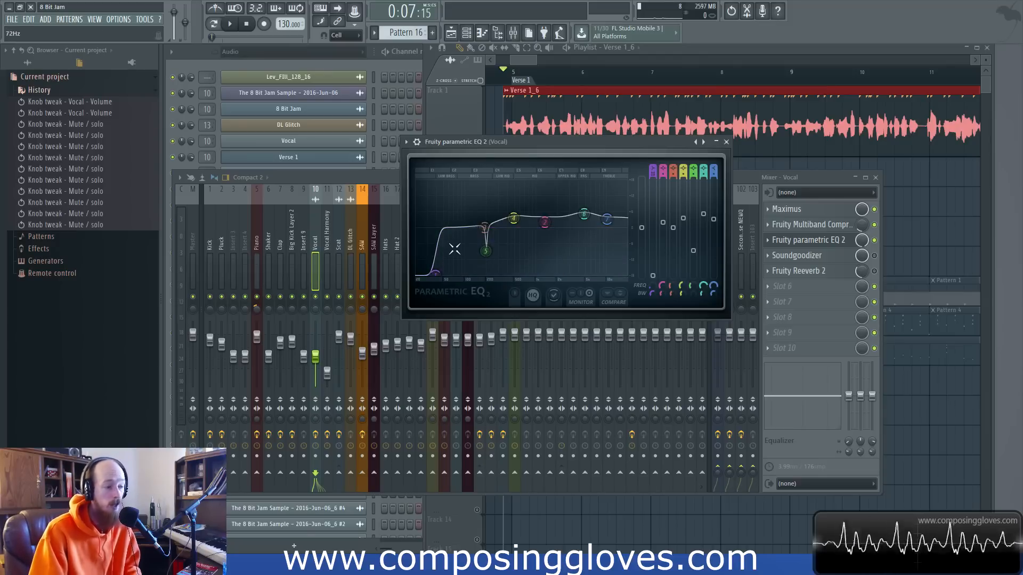
{"action": "left_click_drag", "start_coordinate": [435, 281], "coordinate": [445, 252]}
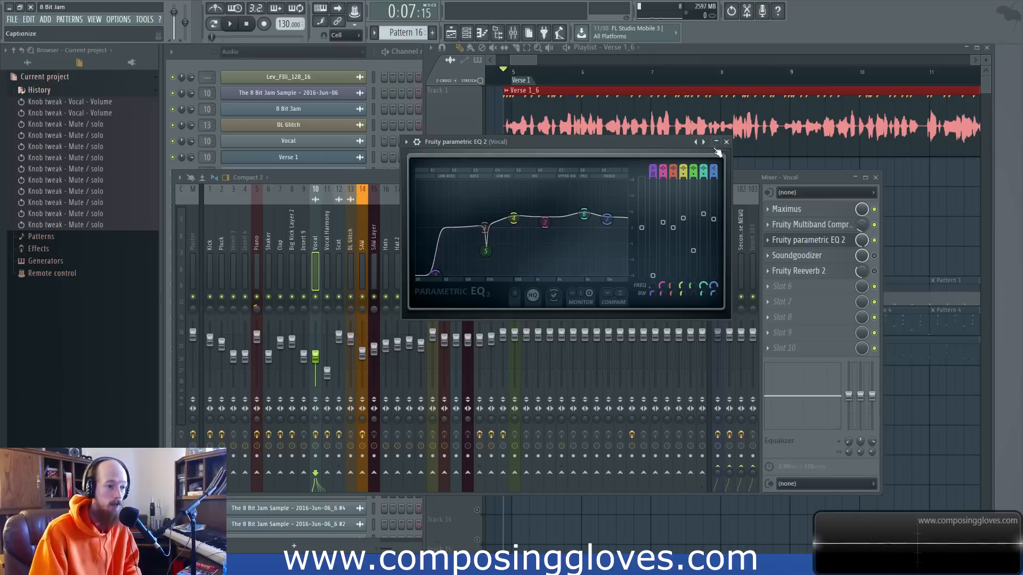
{"action": "left_click", "coordinate": [726, 142]}
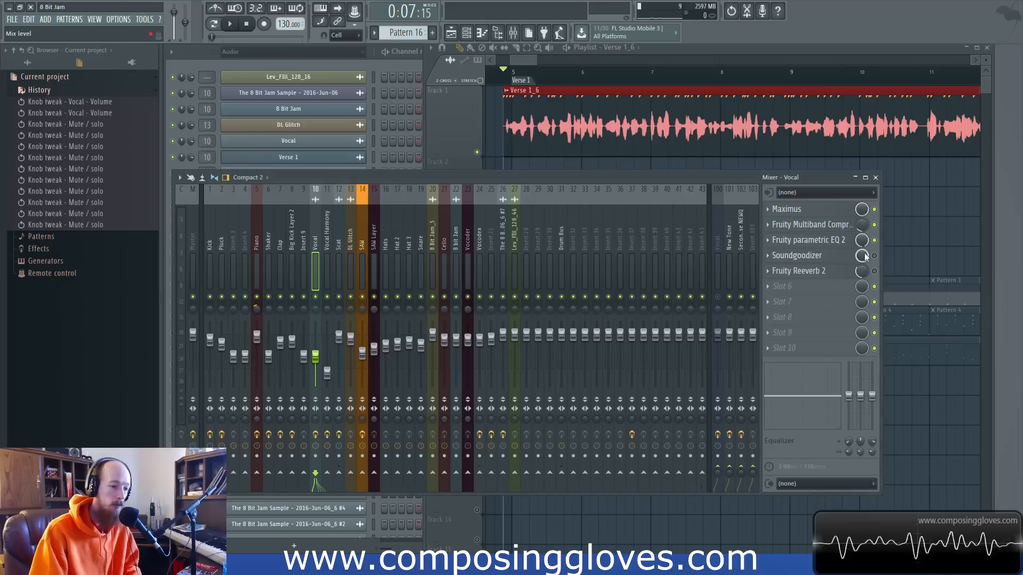
Switch on the Vocal track's Soundgoodizer and review its mode and amount settings.
{"action": "left_click", "coordinate": [836, 256]}
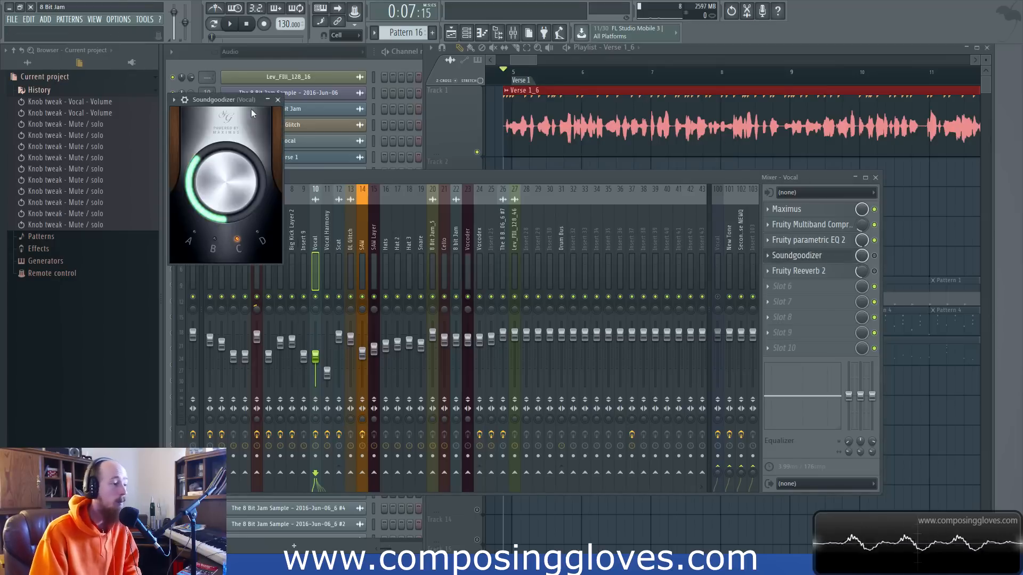
{"action": "left_click_drag", "start_coordinate": [251, 109], "coordinate": [489, 93]}
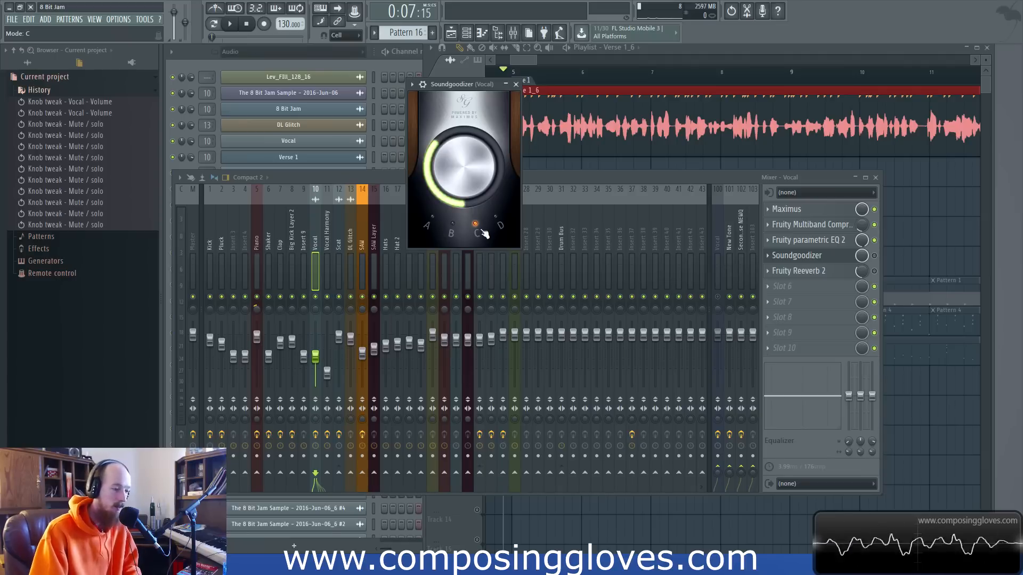
{"action": "left_click", "coordinate": [875, 255]}
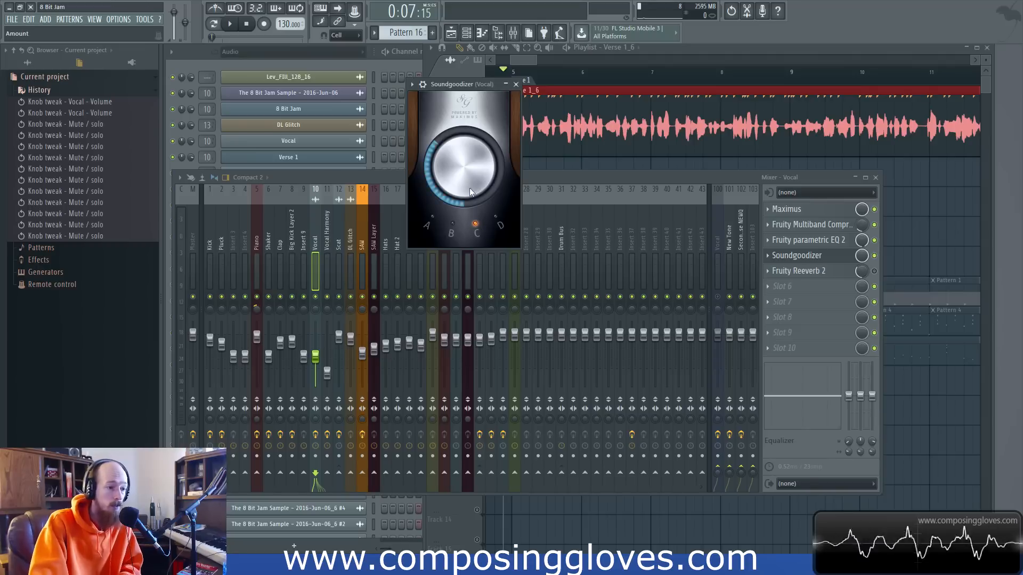
{"action": "left_click", "coordinate": [516, 85]}
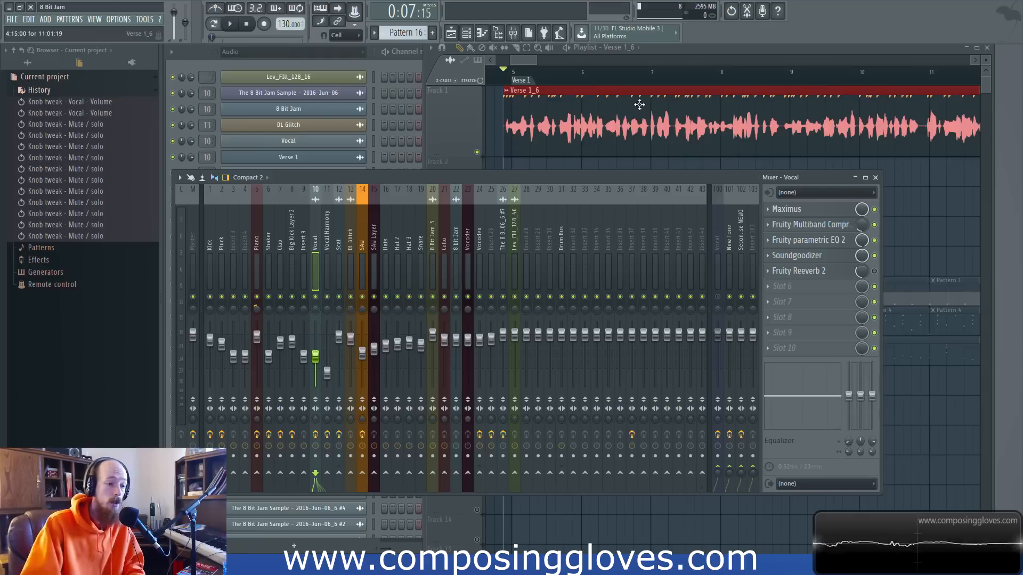
{"action": "left_click", "coordinate": [809, 257]}
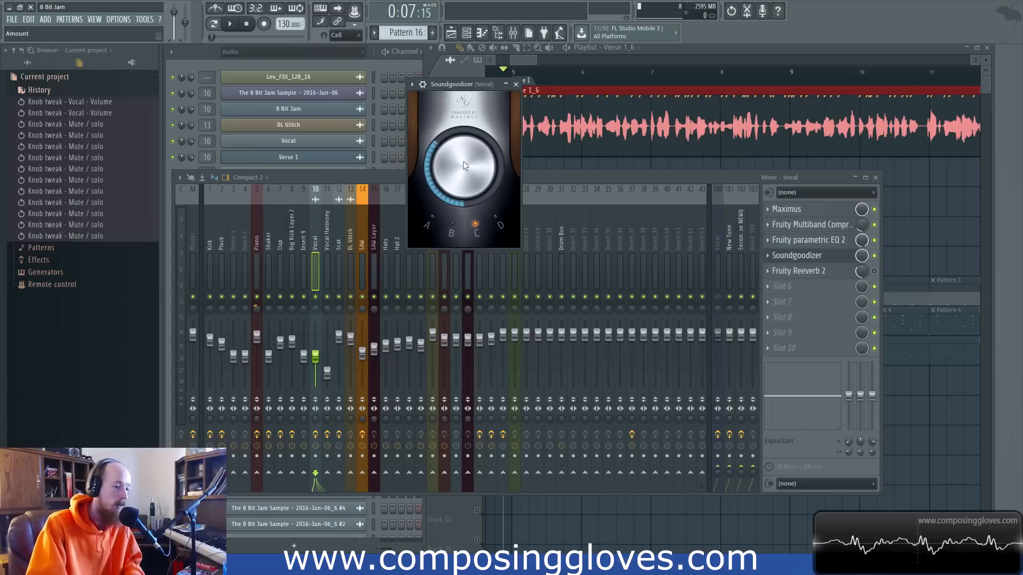
{"action": "left_click", "coordinate": [517, 84]}
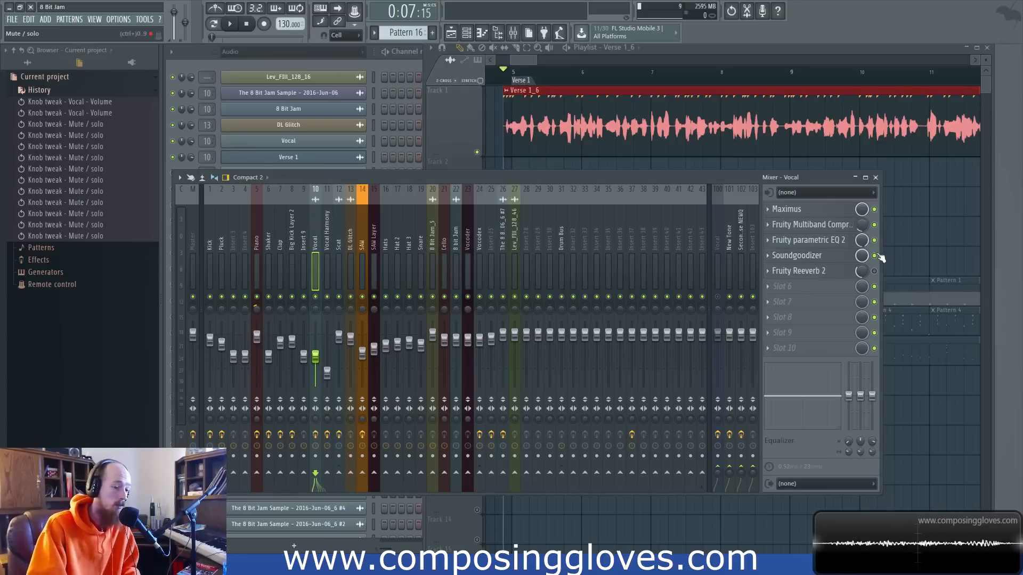
Compare the verse playback with the Soundgoodizer bypassed and with it switched back on.
{"action": "left_click", "coordinate": [874, 257]}
{"action": "key", "text": "space"}
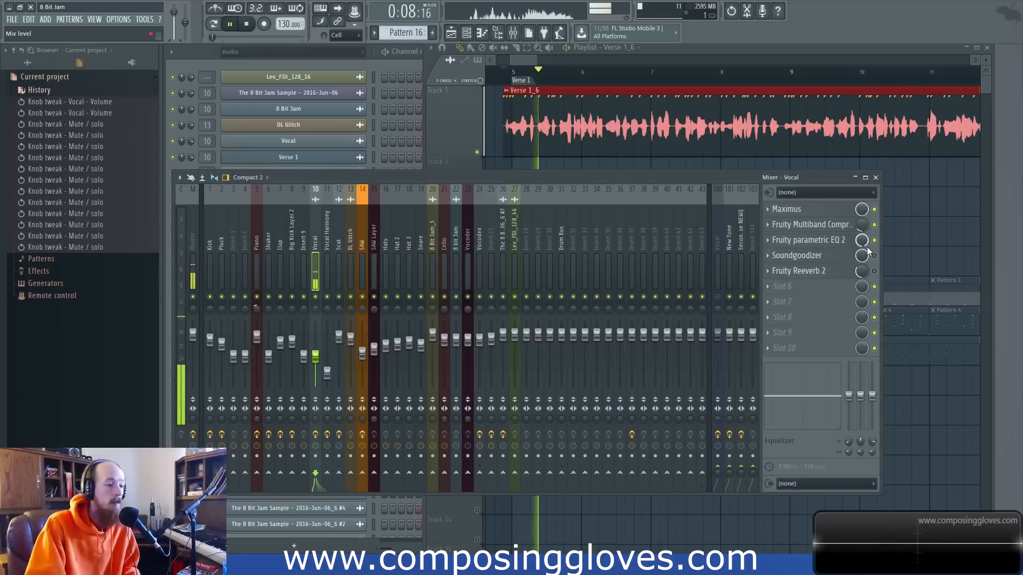
{"action": "left_click", "coordinate": [874, 256]}
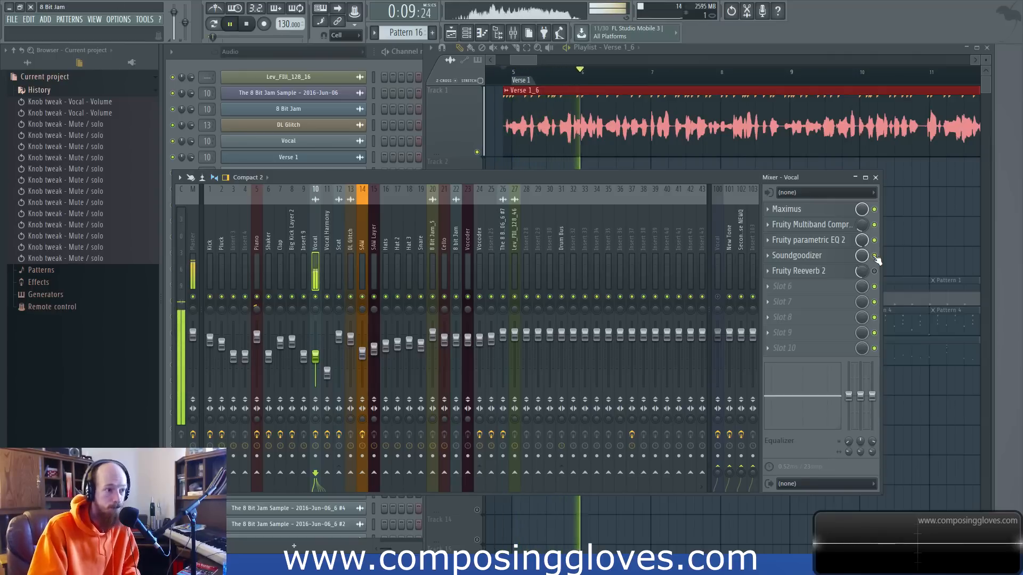
{"action": "key", "text": "space"}
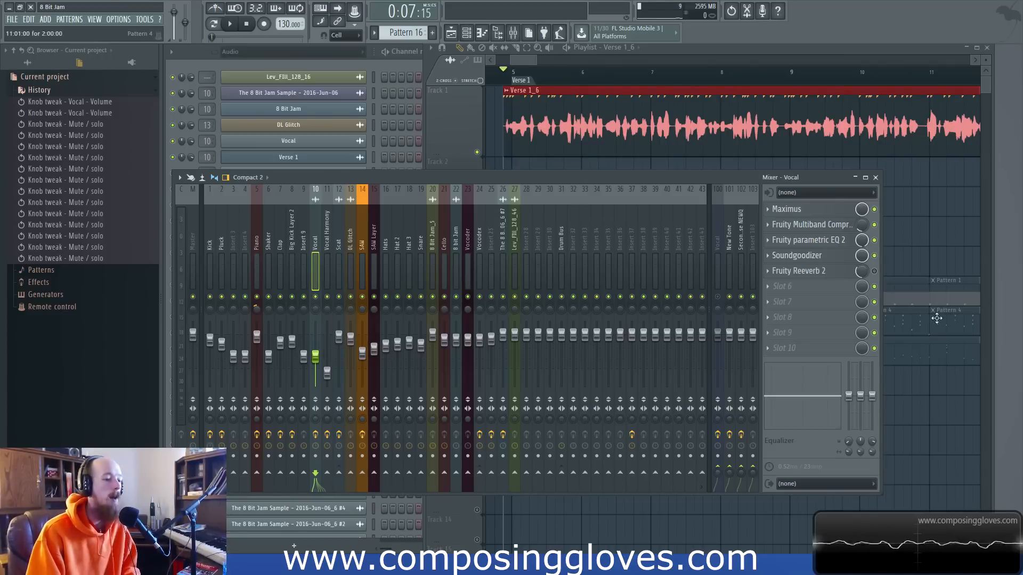
Switch on the Vocal track's Fruity Reeverb 2, play the verse with its settings open, and close the plugin window.
{"action": "left_click", "coordinate": [874, 273]}
{"action": "left_click", "coordinate": [800, 273]}
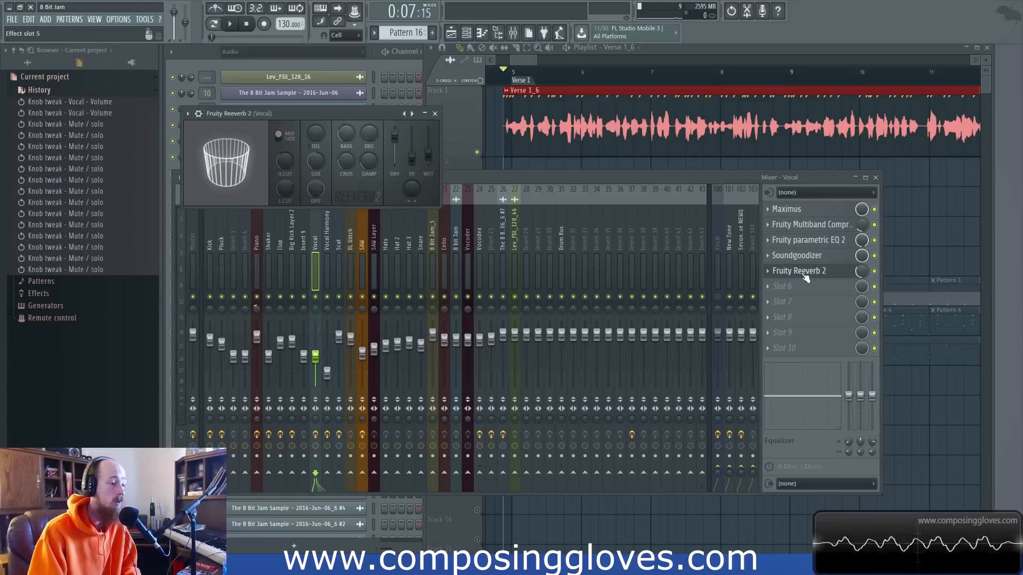
{"action": "key", "text": "space"}
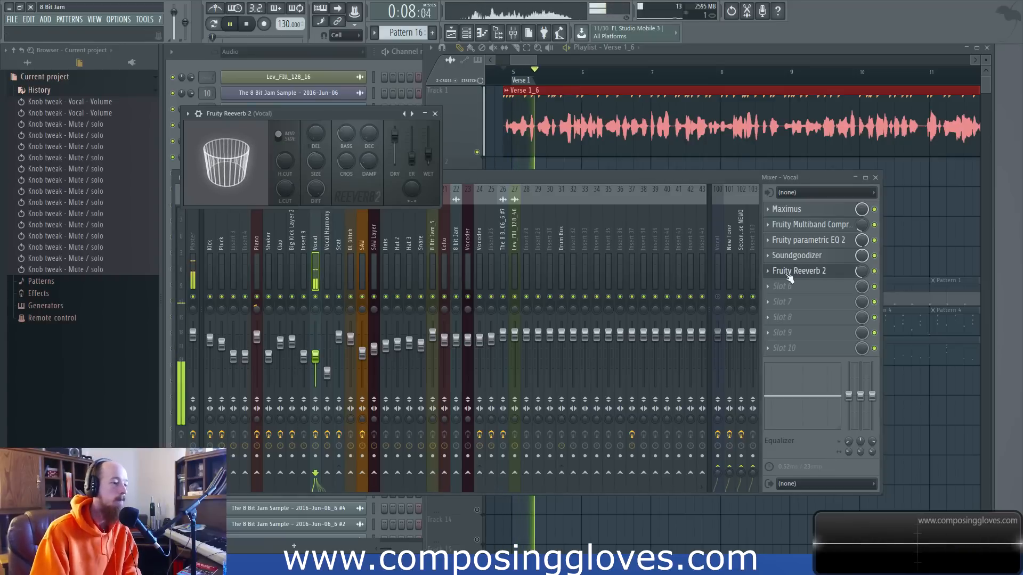
{"action": "key", "text": "space"}
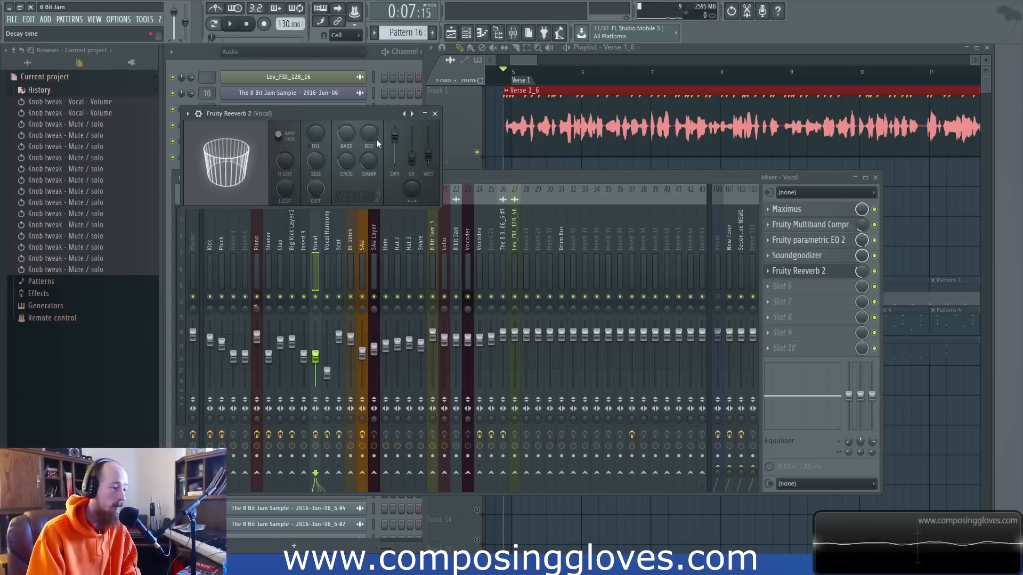
{"action": "left_click", "coordinate": [435, 113]}
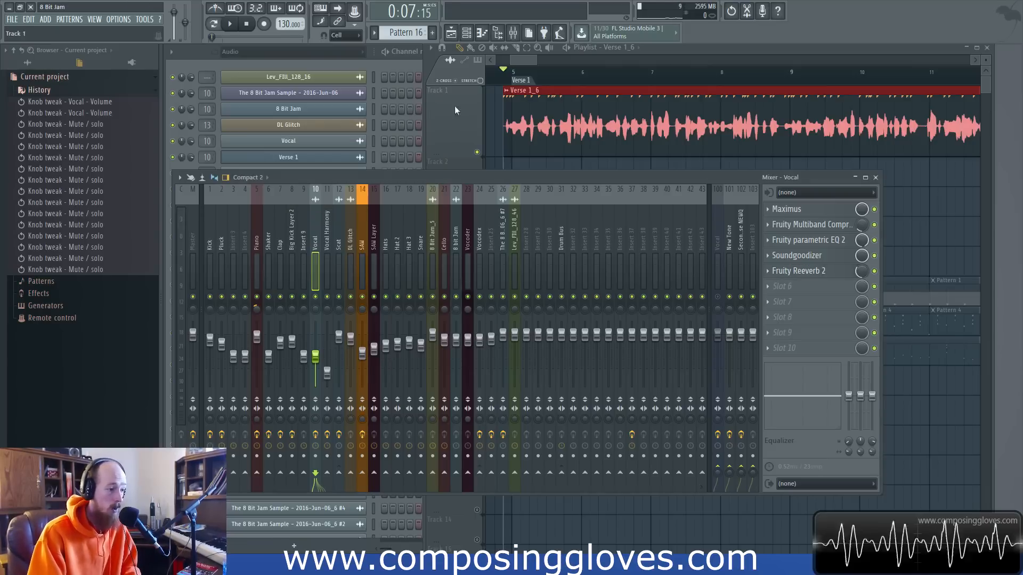
Unmute all the playlist tracks so the verse vocal plays with the full arrangement.
{"action": "left_click", "coordinate": [524, 62]}
{"action": "left_click_drag", "start_coordinate": [524, 62], "coordinate": [609, 61]}
{"action": "key", "text": "space"}
{"action": "key", "text": "space"}
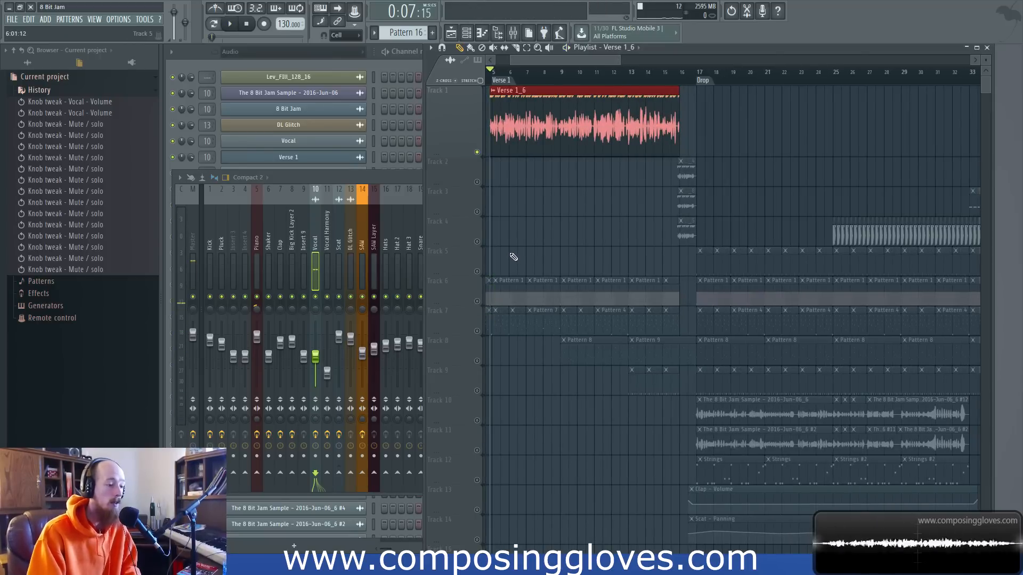
{"action": "scroll", "coordinate": [513, 257], "scroll_direction": "up", "scroll_amount": 3, "text": "ctrl"}
{"action": "left_click", "coordinate": [477, 301]}
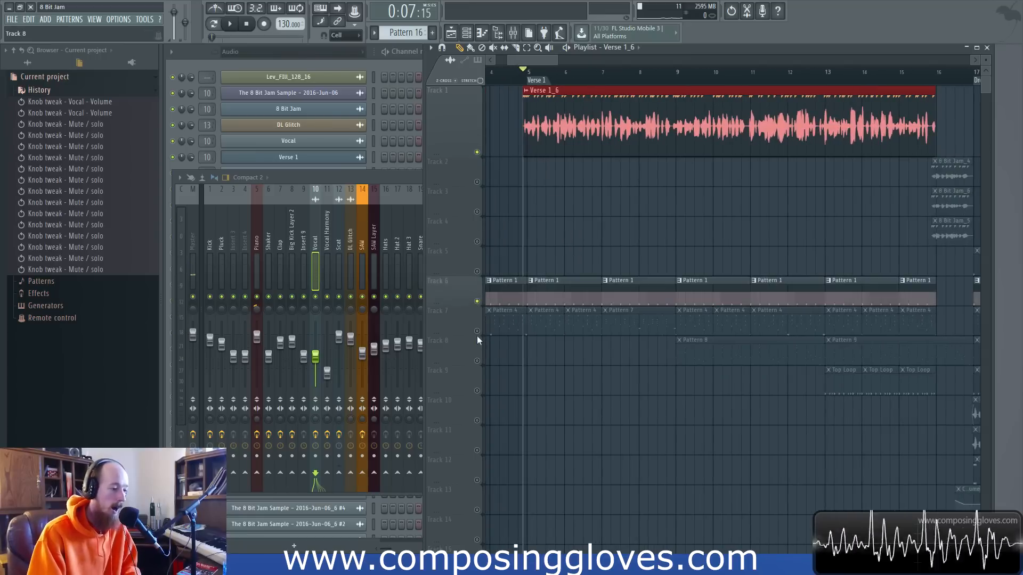
{"action": "left_click", "coordinate": [477, 332]}
{"action": "right_click", "coordinate": [478, 331]}
{"action": "right_click", "coordinate": [477, 331]}
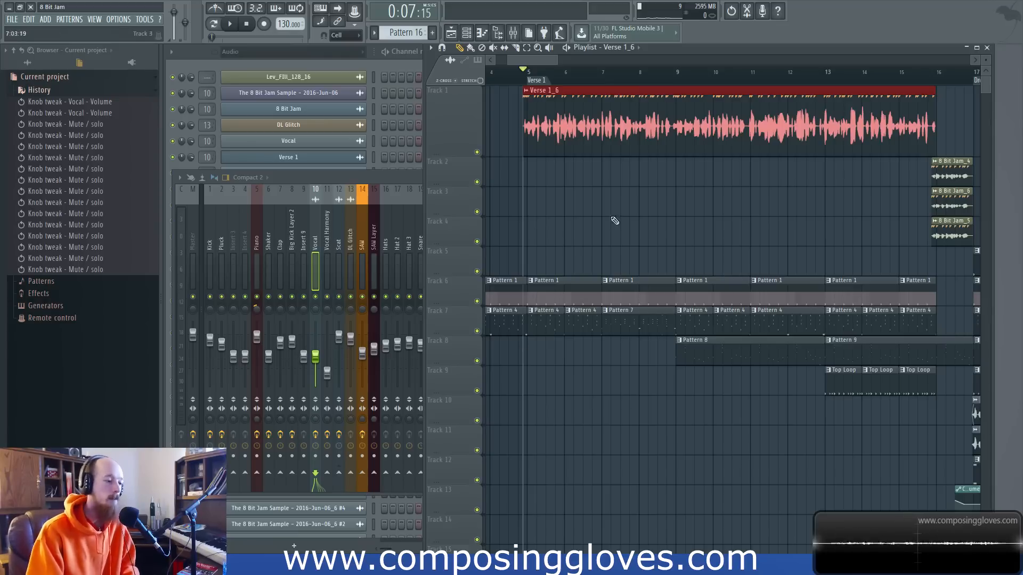
Show the Vocal track's effect chain in the mixer and briefly play the verse within the full mix.
{"action": "scroll", "coordinate": [612, 222], "scroll_direction": "right", "scroll_amount": 1}
{"action": "left_click", "coordinate": [315, 261]}
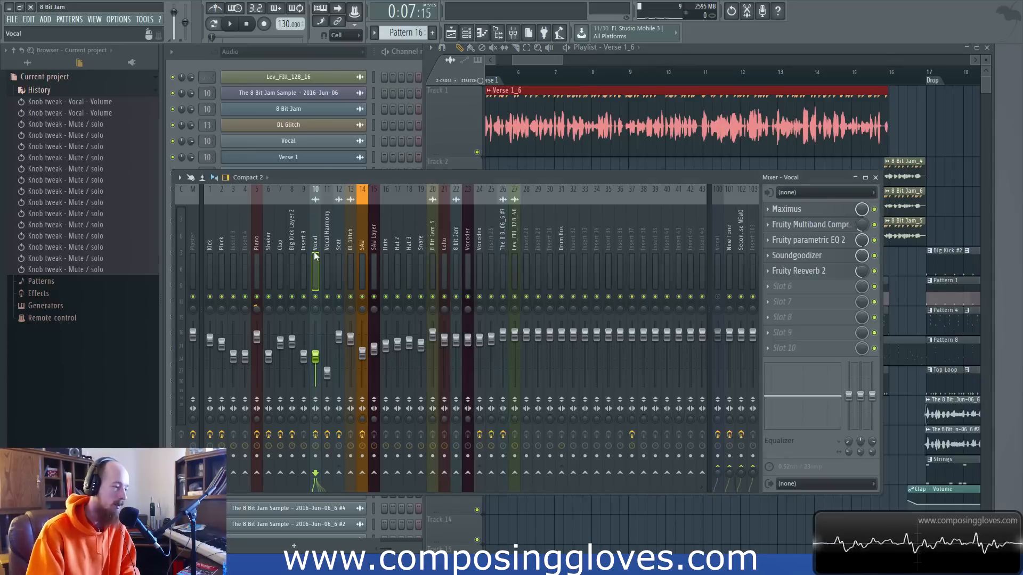
{"action": "left_click", "coordinate": [826, 211]}
{"action": "left_click", "coordinate": [825, 211]}
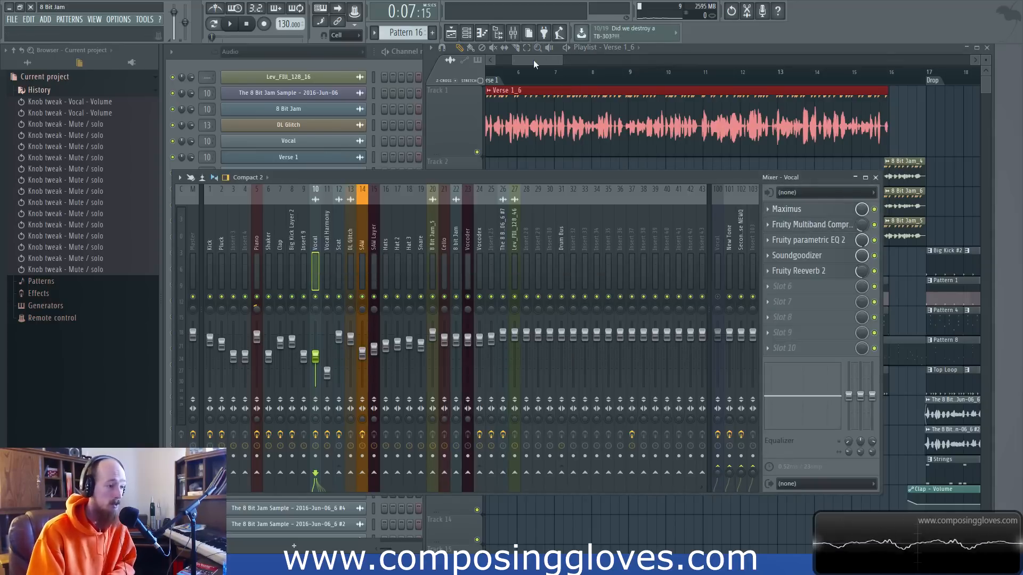
{"action": "left_click_drag", "start_coordinate": [537, 61], "coordinate": [521, 61]}
{"action": "key", "text": "space"}
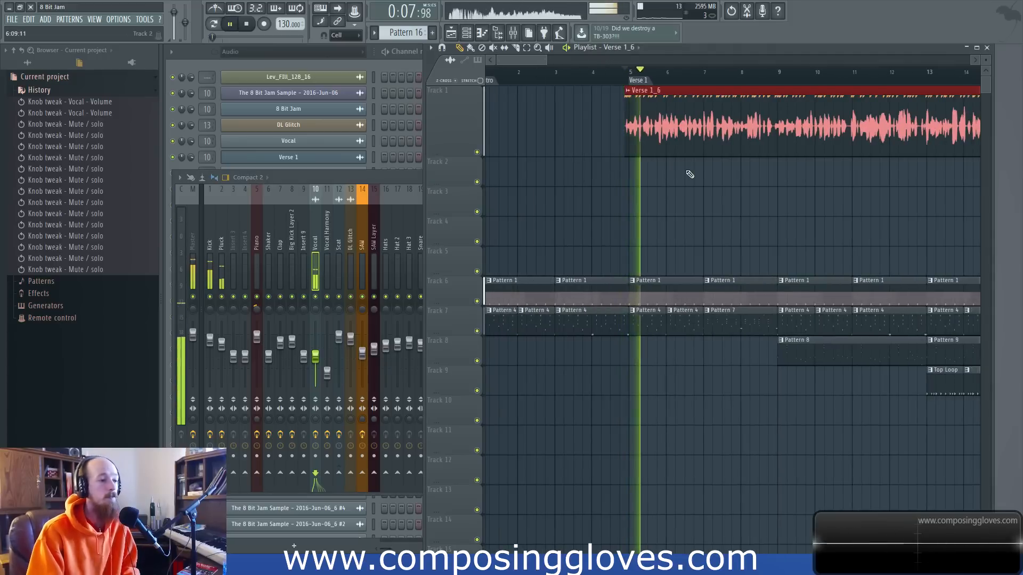
{"action": "key", "text": "space"}
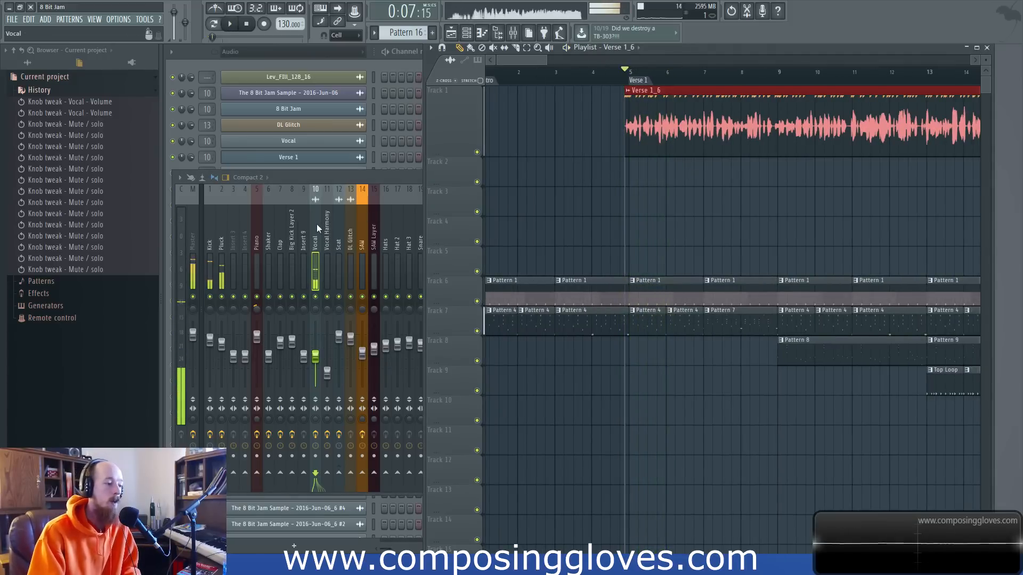
Review the Vocal track's Fruity parametric EQ 2 curve again, close it and play the full mix from Verse 1.
{"action": "left_click", "coordinate": [316, 223]}
{"action": "left_click", "coordinate": [821, 242]}
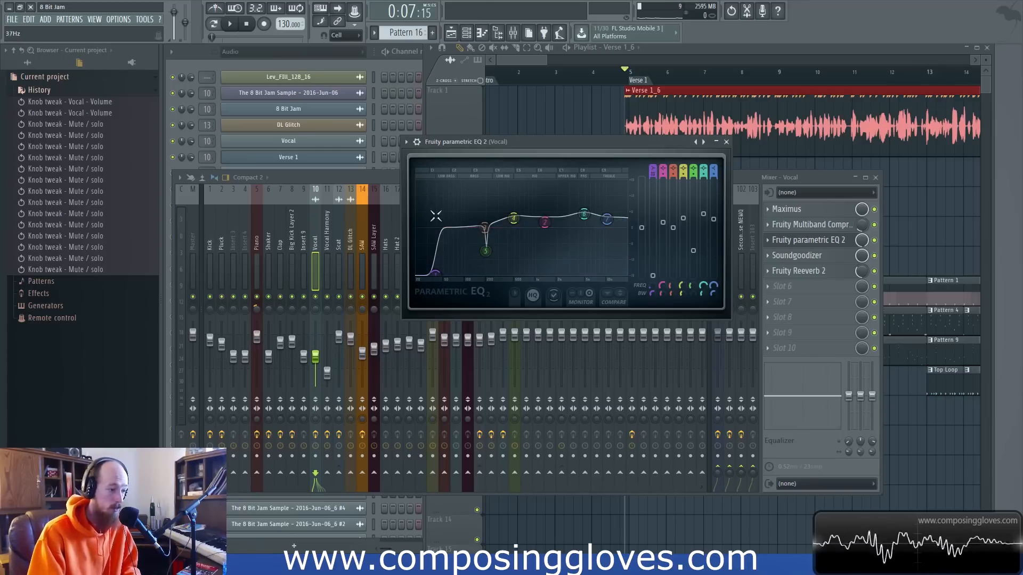
{"action": "left_click", "coordinate": [726, 142]}
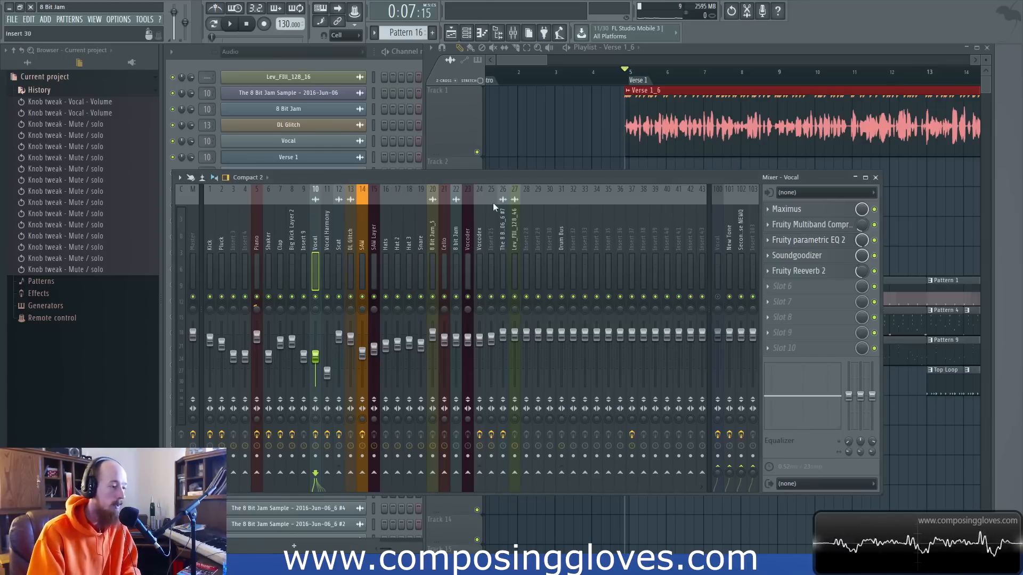
{"action": "key", "text": "space"}
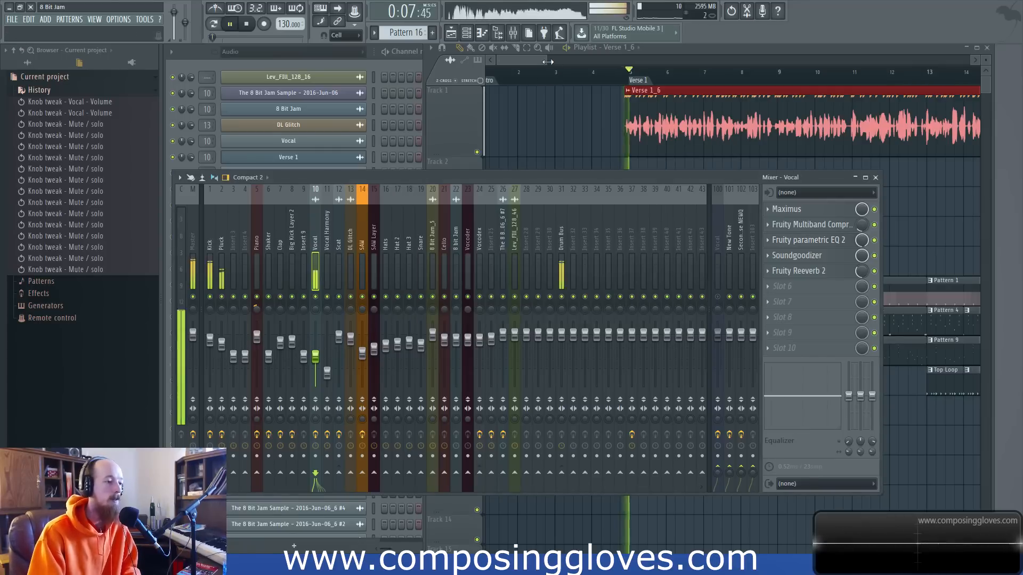
{"action": "left_click_drag", "start_coordinate": [548, 62], "coordinate": [581, 61]}
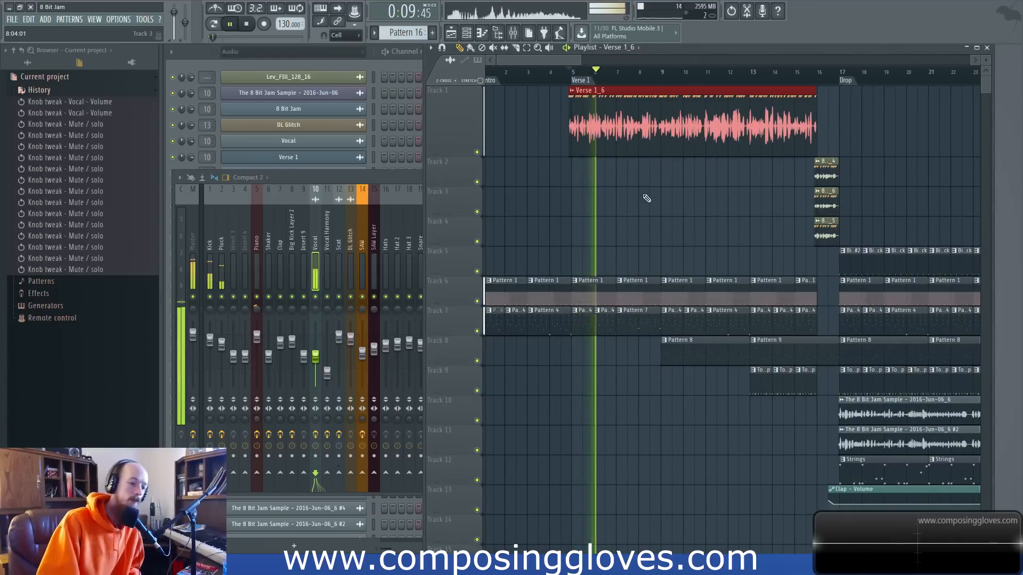
Stop playback and select the backing pattern clips on Tracks 6 and 7 beneath the start of Verse 1.
{"action": "key", "text": "space"}
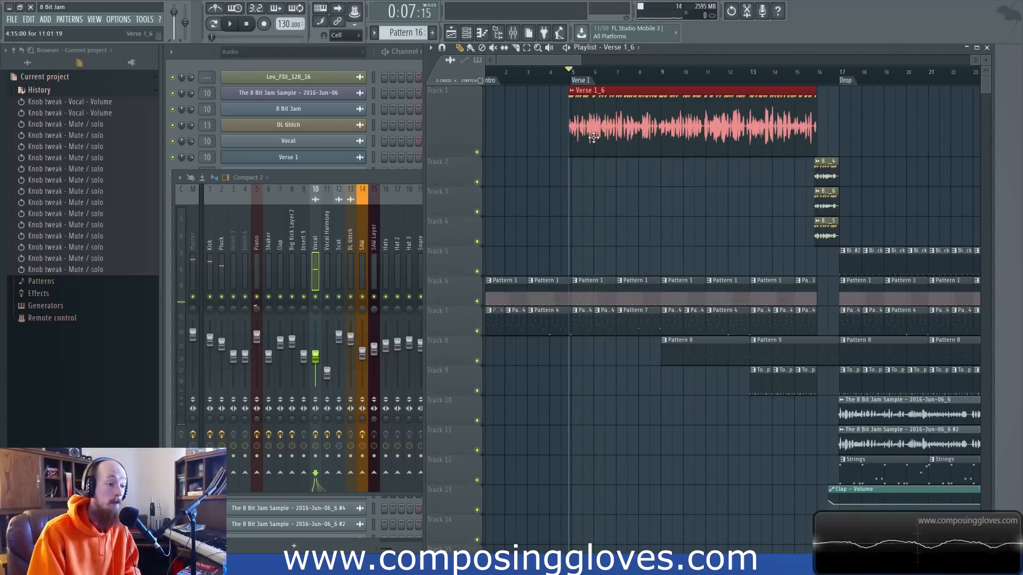
{"action": "left_click_drag", "start_coordinate": [563, 285], "coordinate": [637, 344]}
{"action": "left_click", "coordinate": [580, 233], "text": "ctrl"}
{"action": "left_click_drag", "start_coordinate": [580, 233], "coordinate": [616, 335]}
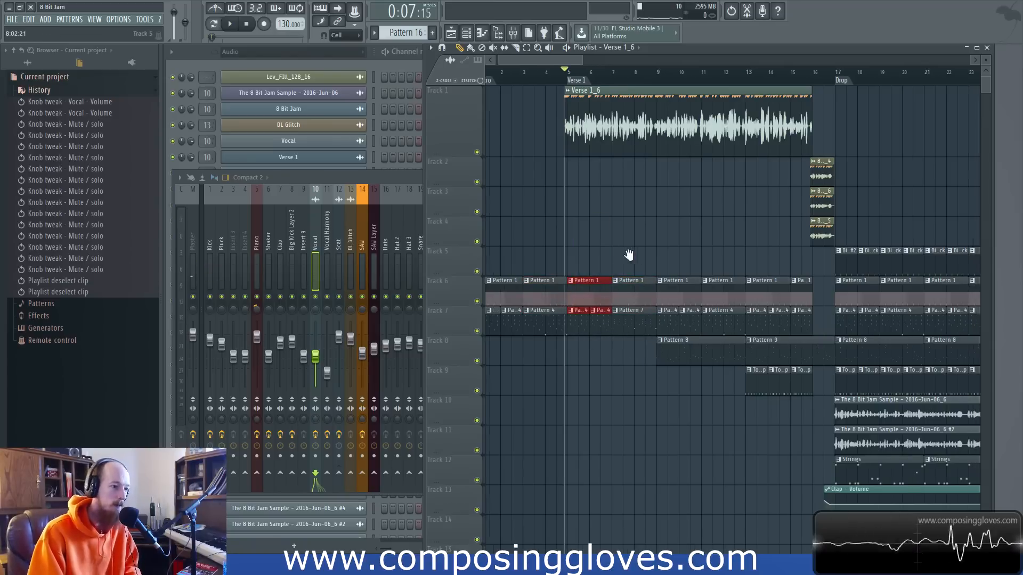
{"action": "scroll", "coordinate": [623, 255], "scroll_direction": "up", "scroll_amount": 4}
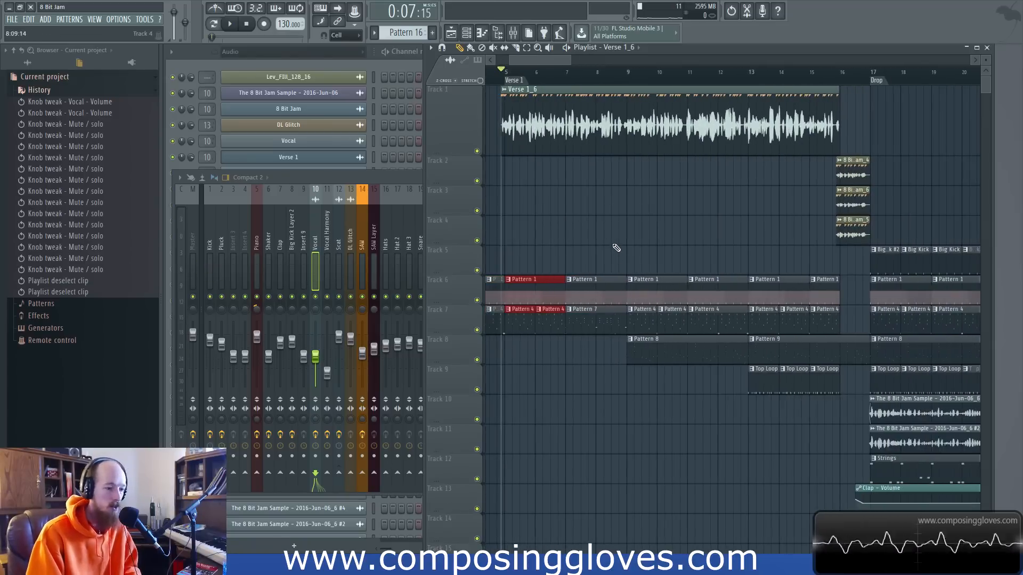
Show the Scat track's effect chain in the mixer, and select the Verse 1_6 clip in the playlist.
{"action": "left_click", "coordinate": [327, 252]}
{"action": "left_click", "coordinate": [338, 255]}
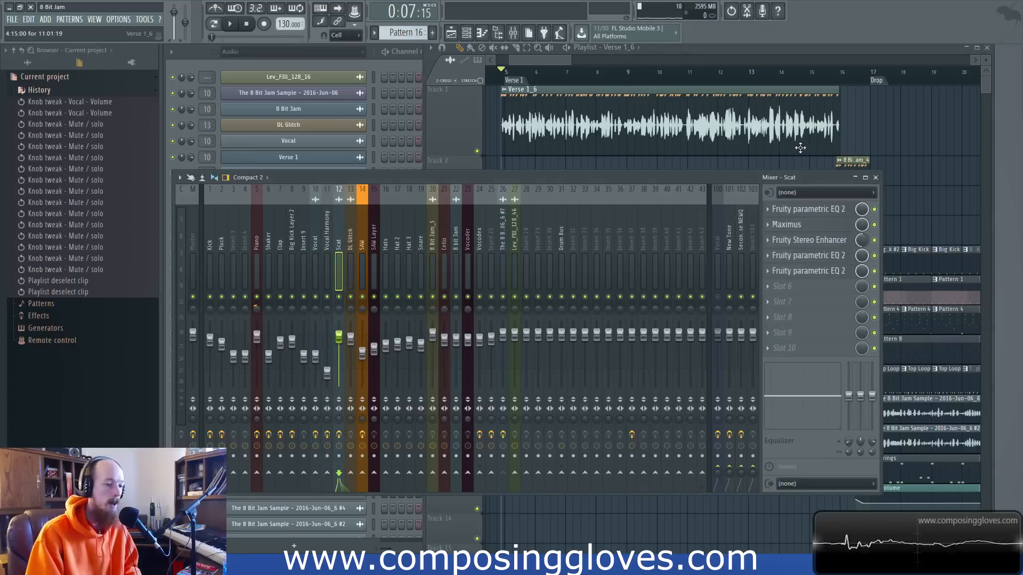
{"action": "scroll", "coordinate": [829, 162], "scroll_direction": "right", "scroll_amount": 3}
{"action": "scroll", "coordinate": [829, 162], "scroll_direction": "right", "scroll_amount": 2}
{"action": "scroll", "coordinate": [735, 171], "scroll_direction": "left", "scroll_amount": 6}
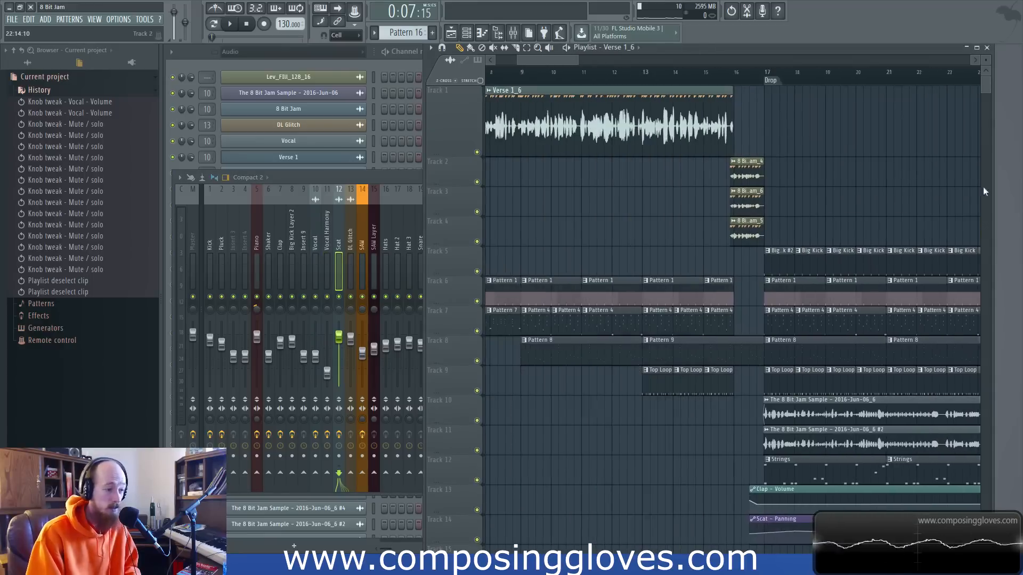
{"action": "left_click_drag", "start_coordinate": [511, 133], "coordinate": [741, 143]}
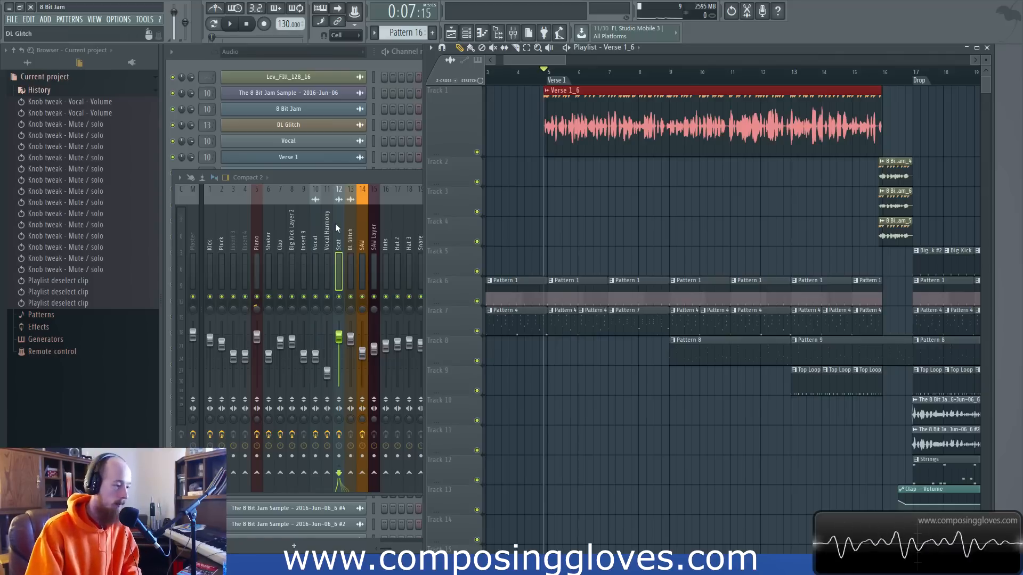
Review the Vocal track's Fruity Multiband Compressor settings and close the plugin window.
{"action": "left_click", "coordinate": [315, 235]}
{"action": "left_click", "coordinate": [844, 228]}
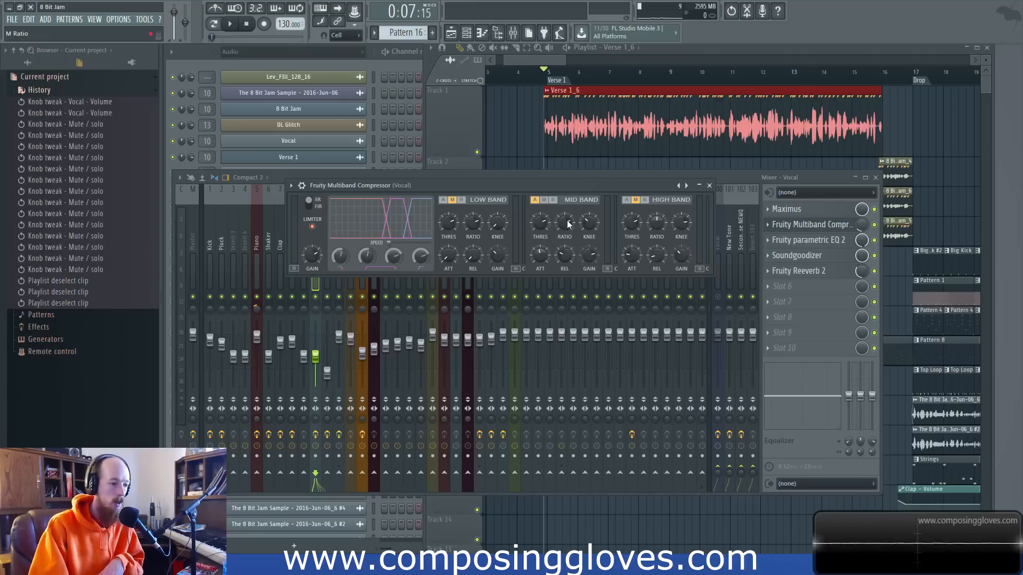
{"action": "left_click", "coordinate": [710, 186]}
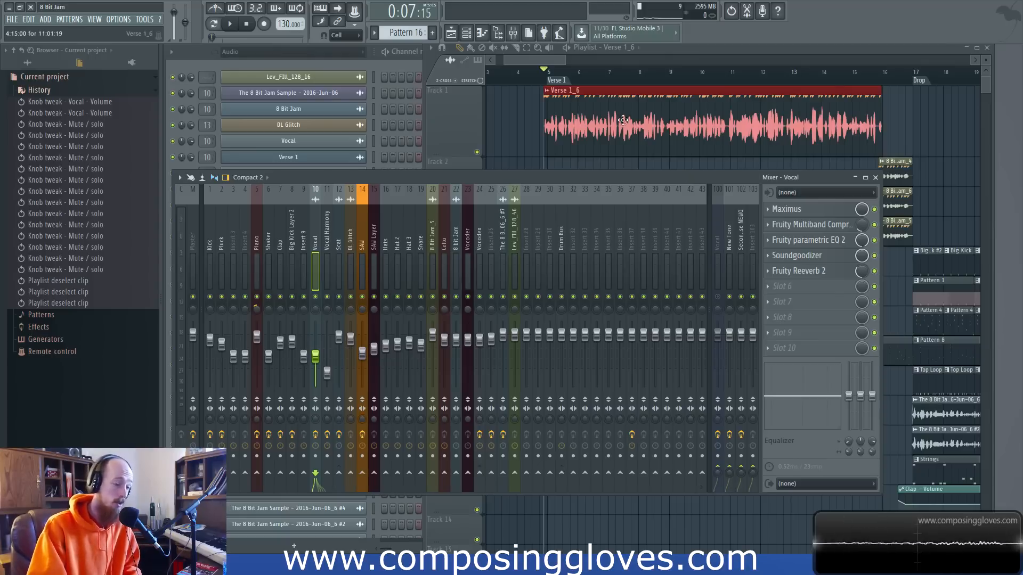
Examine the Verse 1_6 waveform up close in the playlist and return to the mixer.
{"action": "scroll", "coordinate": [536, 135], "scroll_direction": "up", "scroll_amount": 2}
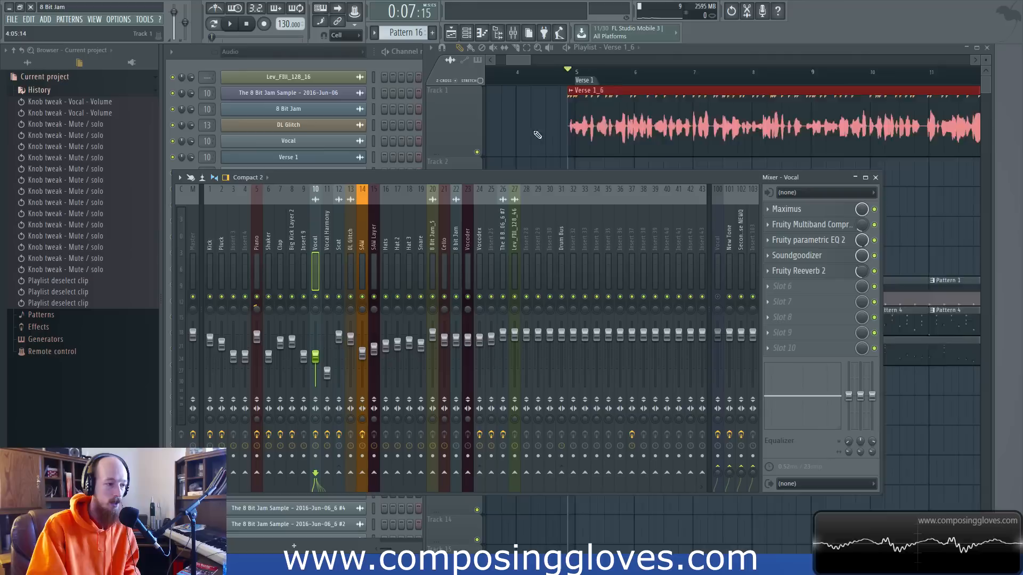
{"action": "scroll", "coordinate": [536, 134], "scroll_direction": "up", "scroll_amount": 2}
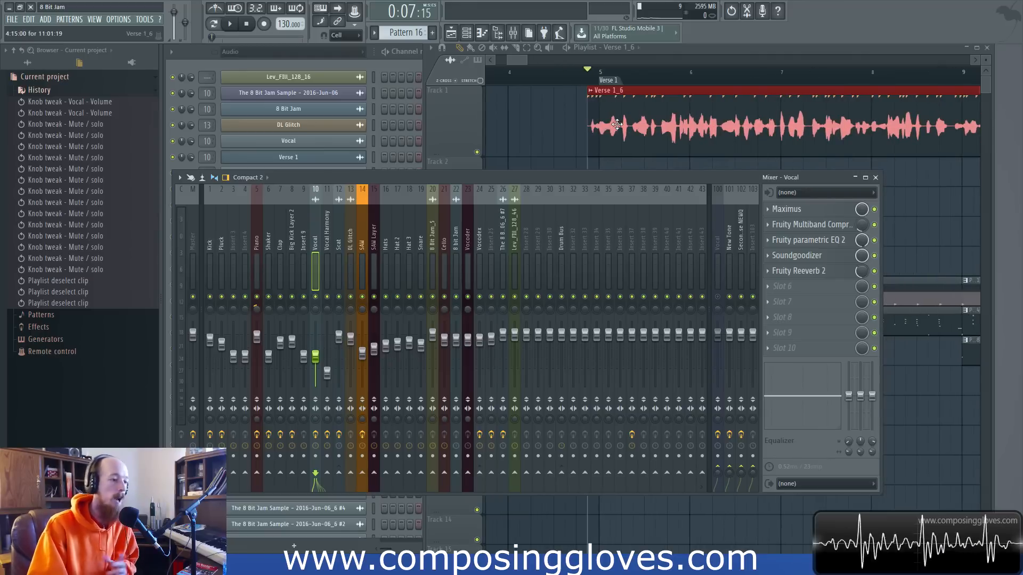
{"action": "scroll", "coordinate": [688, 135], "scroll_direction": "down", "scroll_amount": 5}
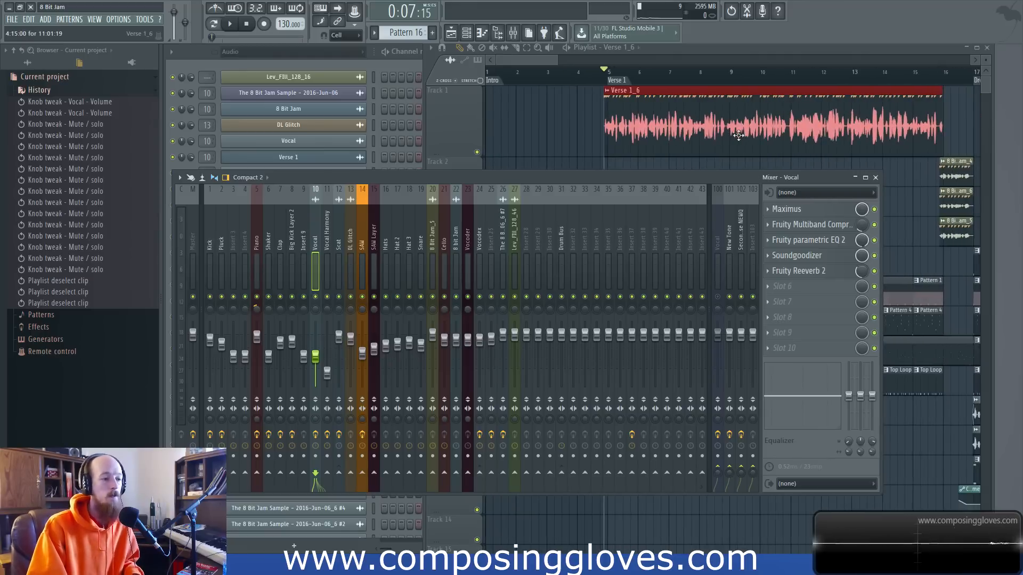
{"action": "left_click", "coordinate": [773, 123]}
{"action": "left_click", "coordinate": [394, 177]}
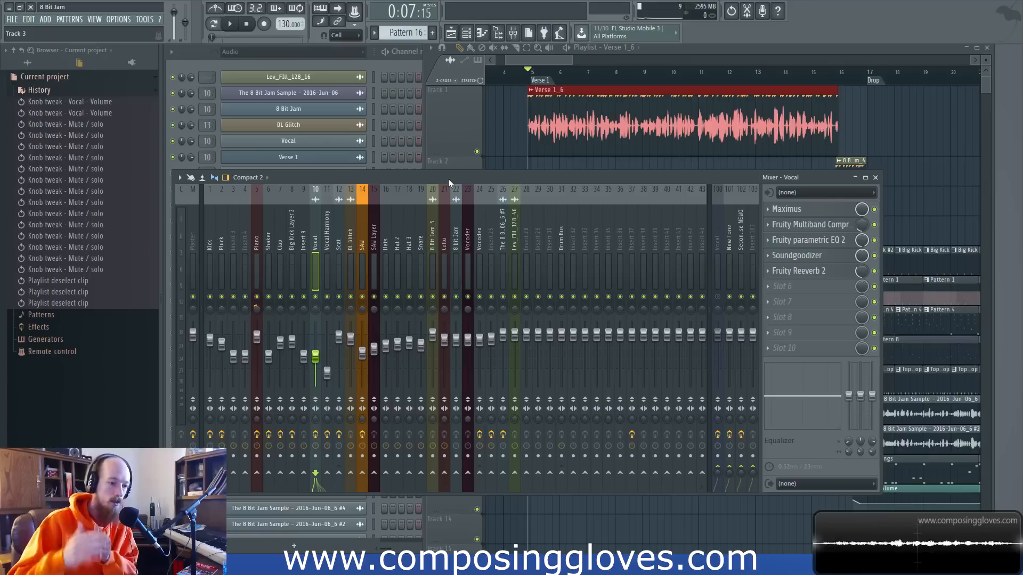
Briefly view the Vocal track's Fruity Multiband Compressor and Maximus, leaving both plugin windows closed.
{"action": "left_click", "coordinate": [802, 225]}
{"action": "left_click", "coordinate": [804, 232]}
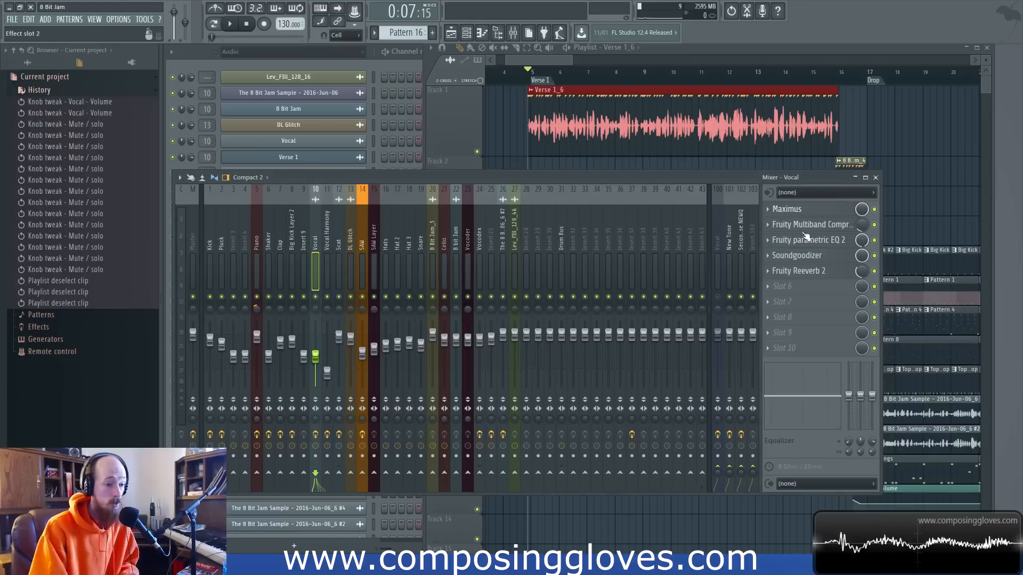
{"action": "left_click", "coordinate": [805, 226]}
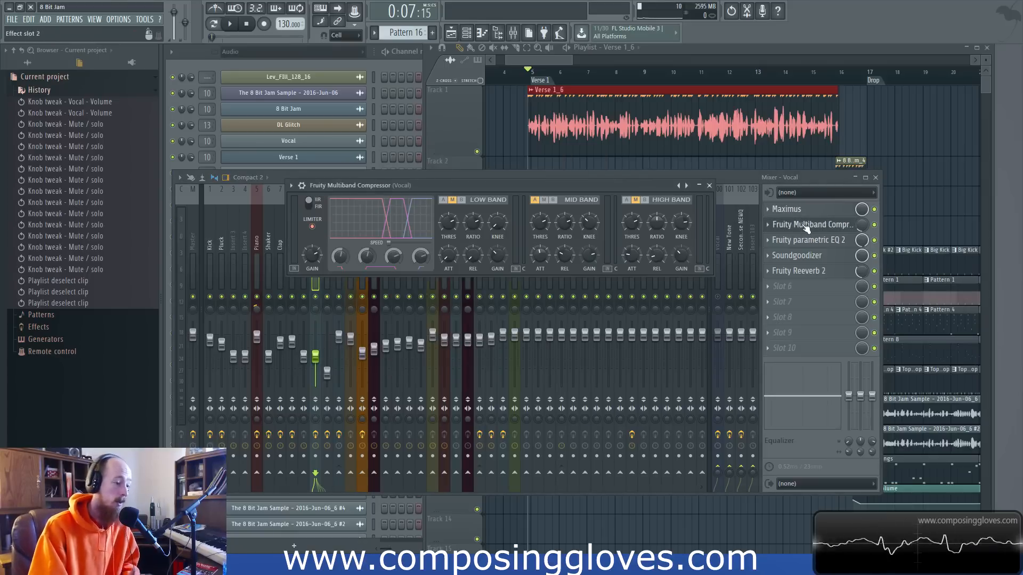
{"action": "left_click", "coordinate": [805, 226]}
{"action": "left_click", "coordinate": [805, 212]}
{"action": "left_click", "coordinate": [808, 224]}
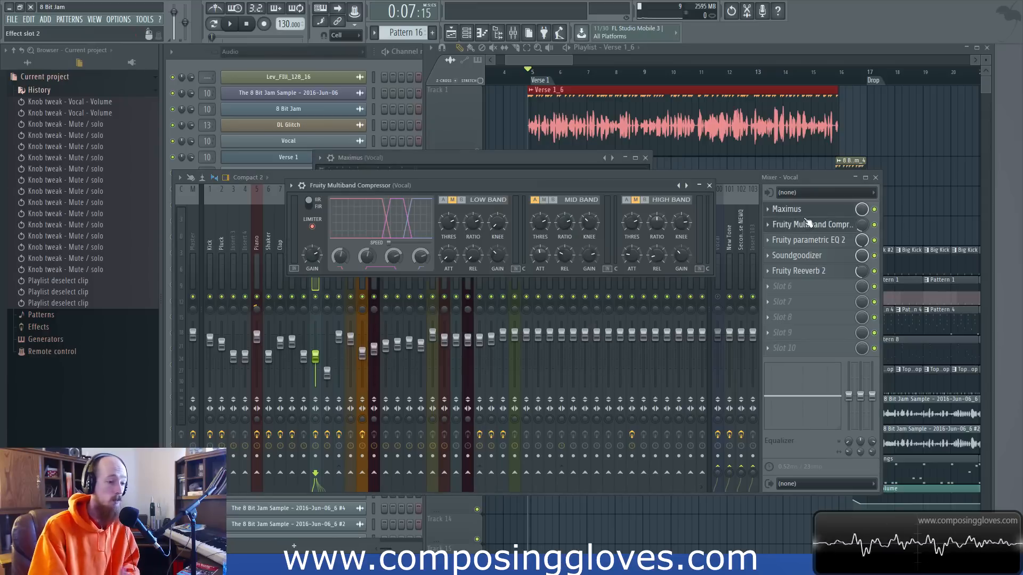
{"action": "left_click", "coordinate": [807, 224]}
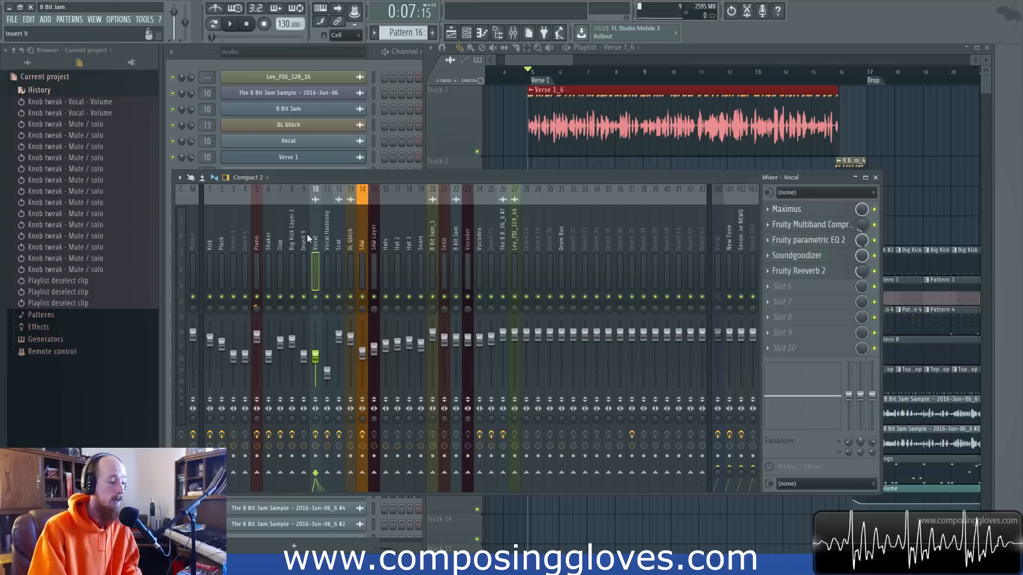
Glance at the neighbouring vocal tracks in the mixer, and review the Vocal track's Fruity parametric EQ 2 curve before closing it.
{"action": "left_click", "coordinate": [337, 242]}
{"action": "left_click", "coordinate": [318, 245]}
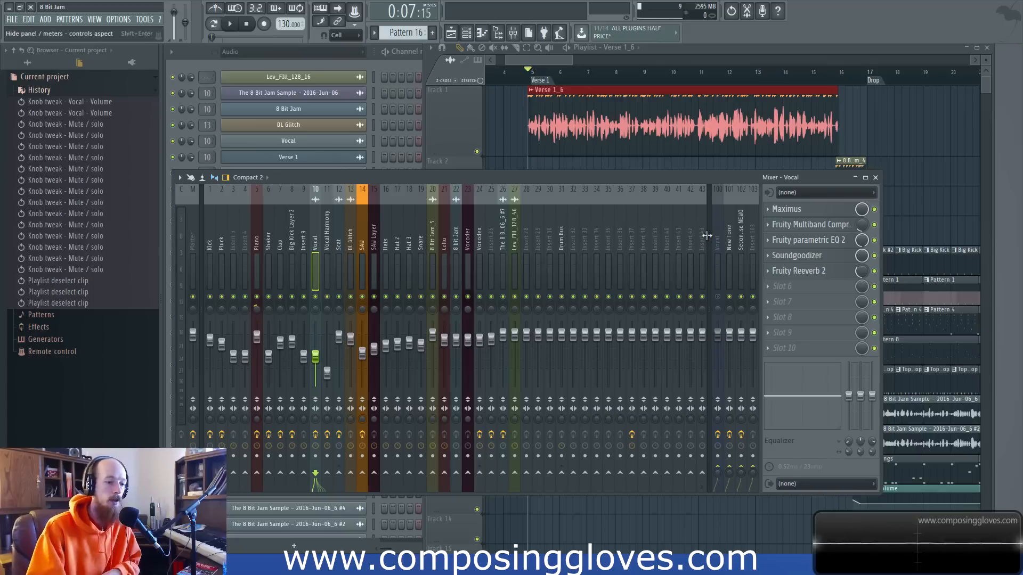
{"action": "left_click", "coordinate": [830, 243]}
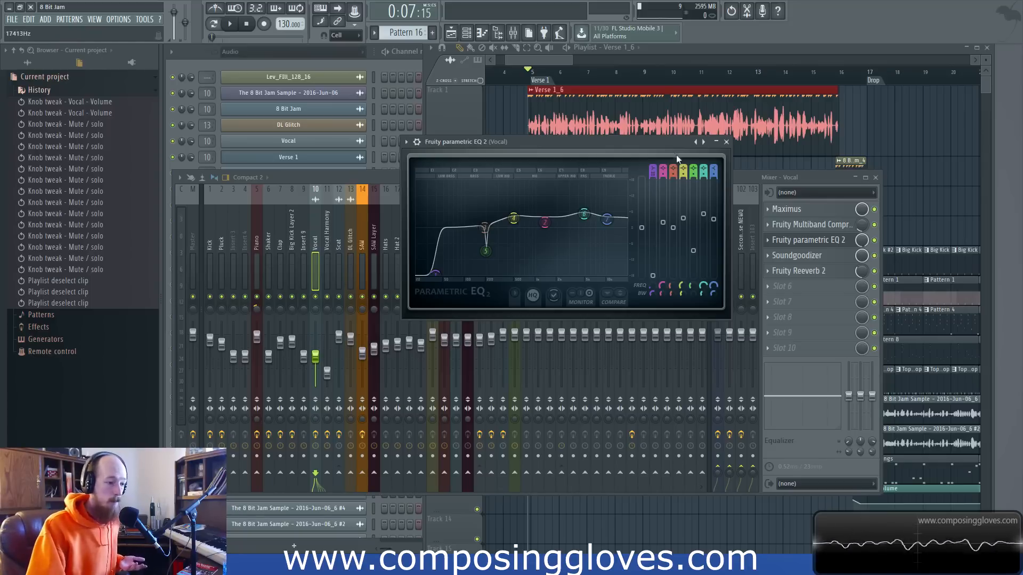
{"action": "left_click", "coordinate": [726, 142]}
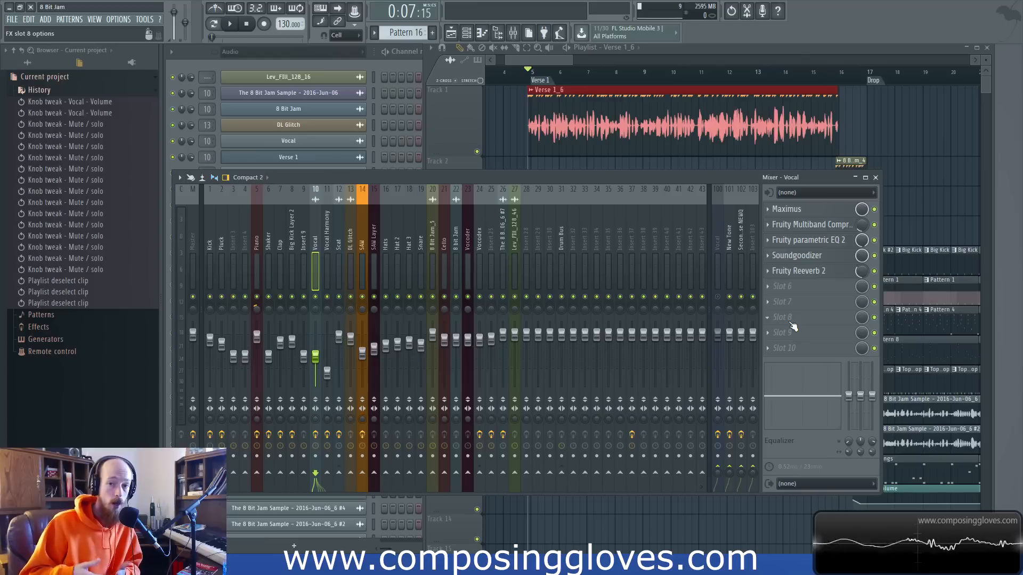
Review the Vocal track's Soundgoodizer setting and close its window.
{"action": "left_click", "coordinate": [833, 227]}
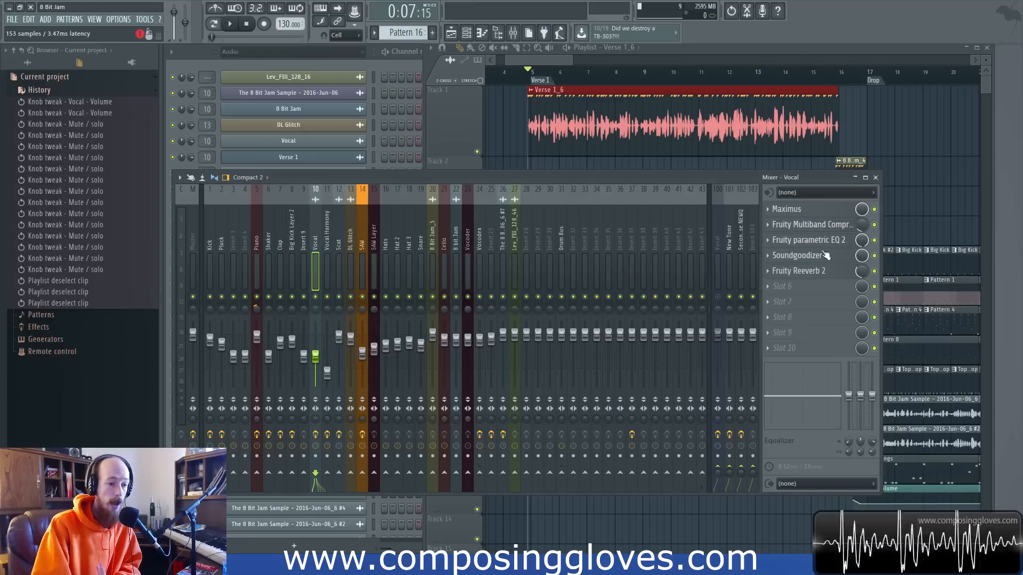
{"action": "left_click", "coordinate": [797, 255]}
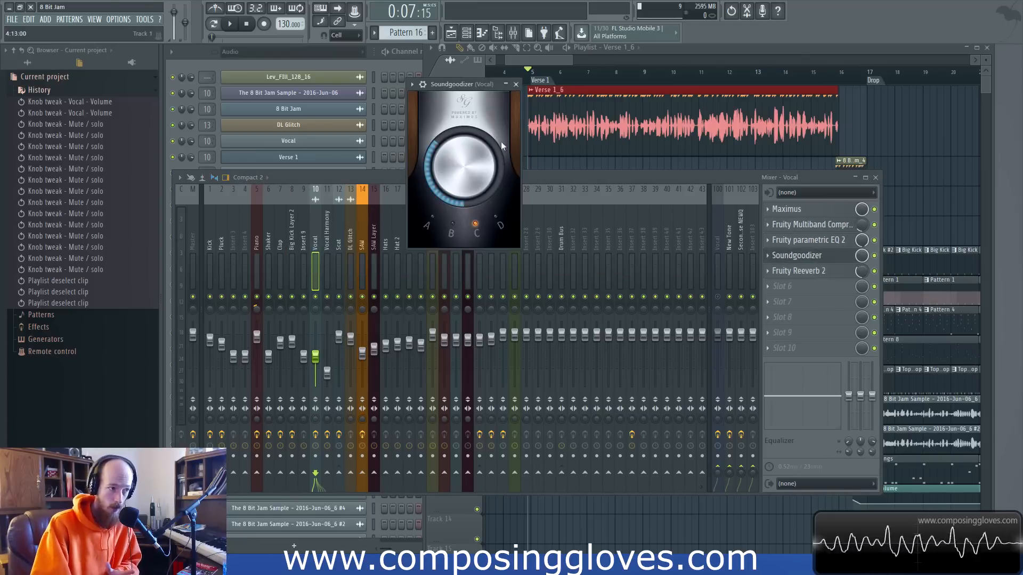
{"action": "left_click", "coordinate": [832, 257]}
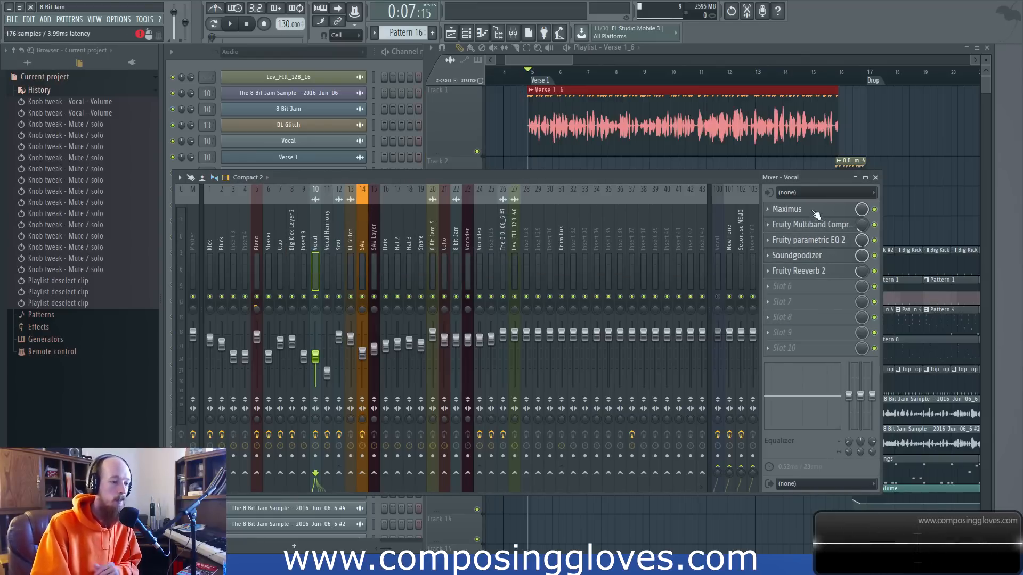
Inspect the low, mid, high and master bands of the Vocal track's Maximus, and view its Fruity Reeverb 2, closing both plugins.
{"action": "left_click", "coordinate": [787, 209]}
{"action": "left_click", "coordinate": [347, 283]}
{"action": "left_click", "coordinate": [347, 310]}
{"action": "left_click", "coordinate": [347, 294]}
{"action": "left_click", "coordinate": [346, 323]}
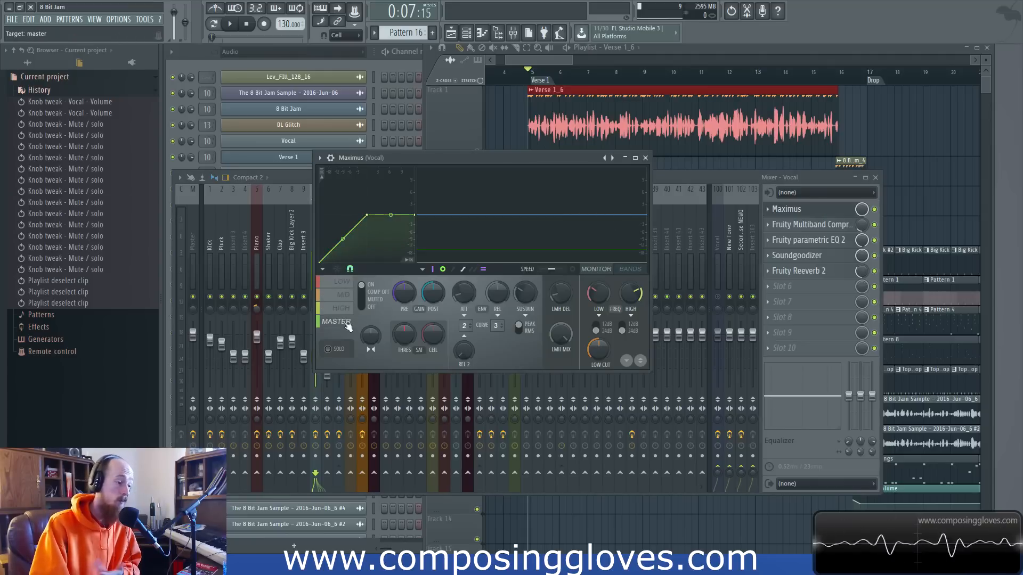
{"action": "left_click", "coordinate": [347, 310]}
{"action": "left_click", "coordinate": [346, 296]}
{"action": "left_click", "coordinate": [346, 284]}
{"action": "left_click", "coordinate": [344, 309]}
{"action": "left_click", "coordinate": [343, 323]}
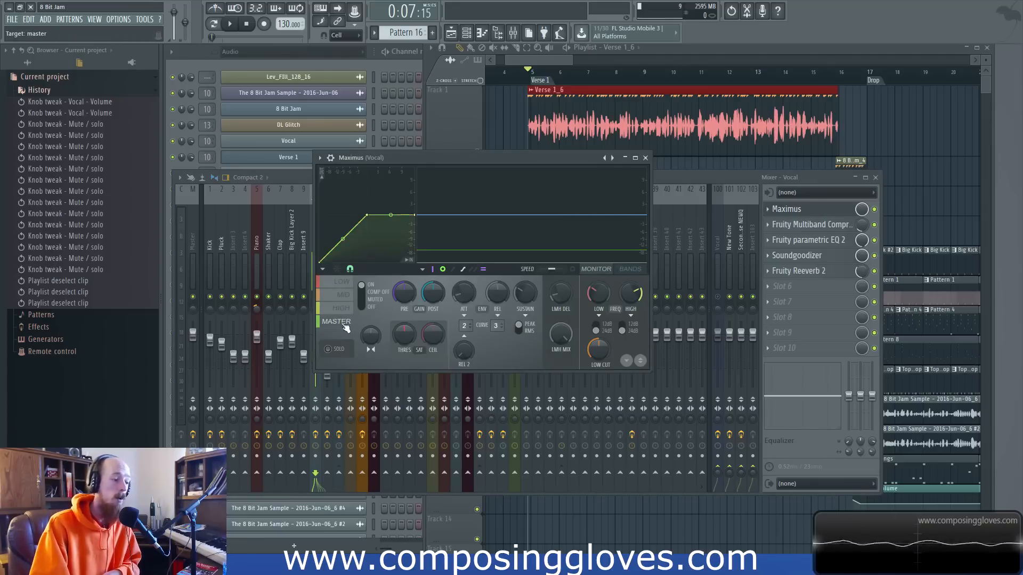
{"action": "left_click", "coordinate": [645, 157]}
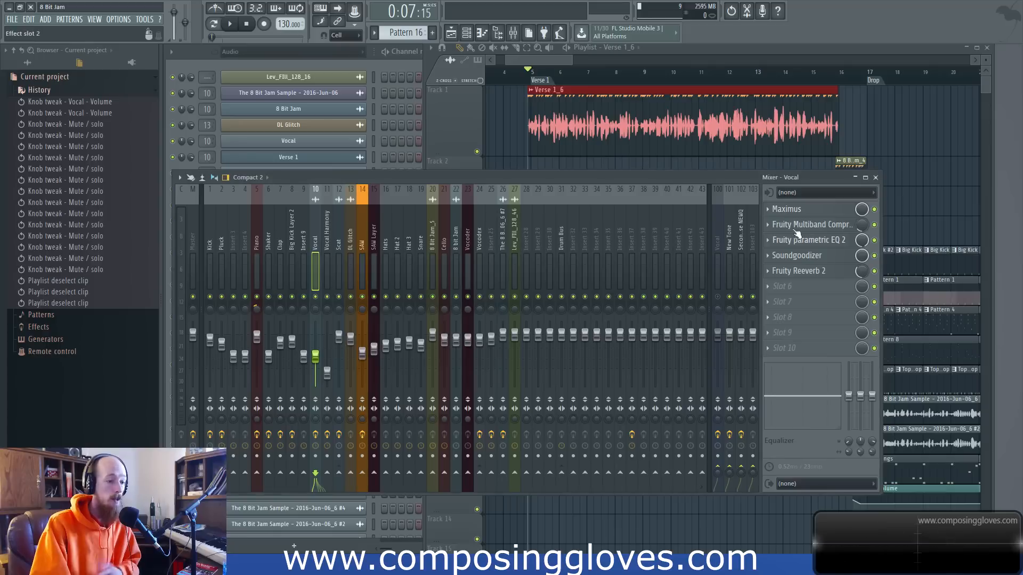
{"action": "left_click", "coordinate": [815, 277]}
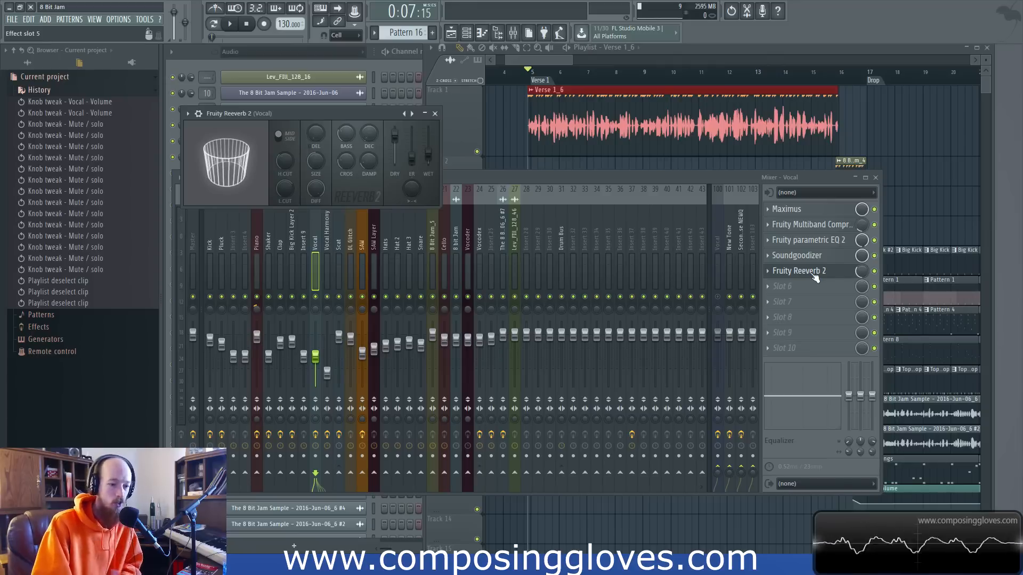
{"action": "left_click", "coordinate": [815, 272]}
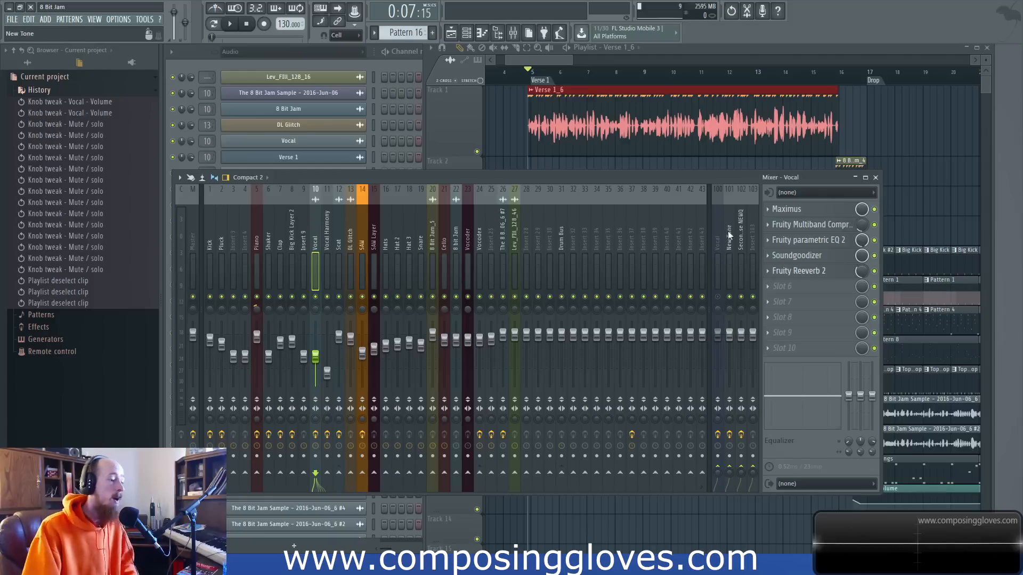
Review the Scat track's first Fruity parametric EQ 2 and its Maximus settings, and close both plugin windows.
{"action": "left_click", "coordinate": [340, 244]}
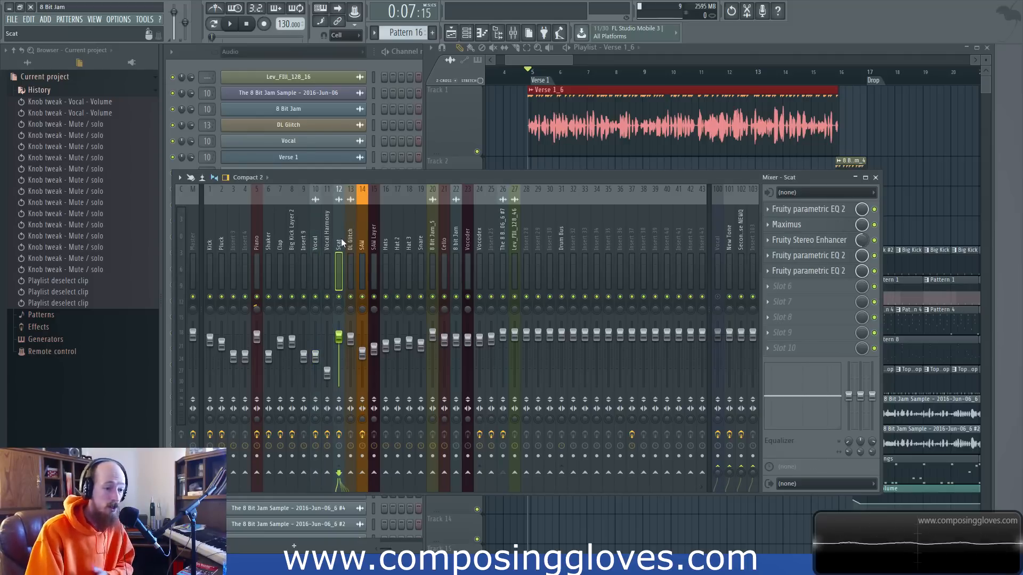
{"action": "left_click", "coordinate": [815, 210]}
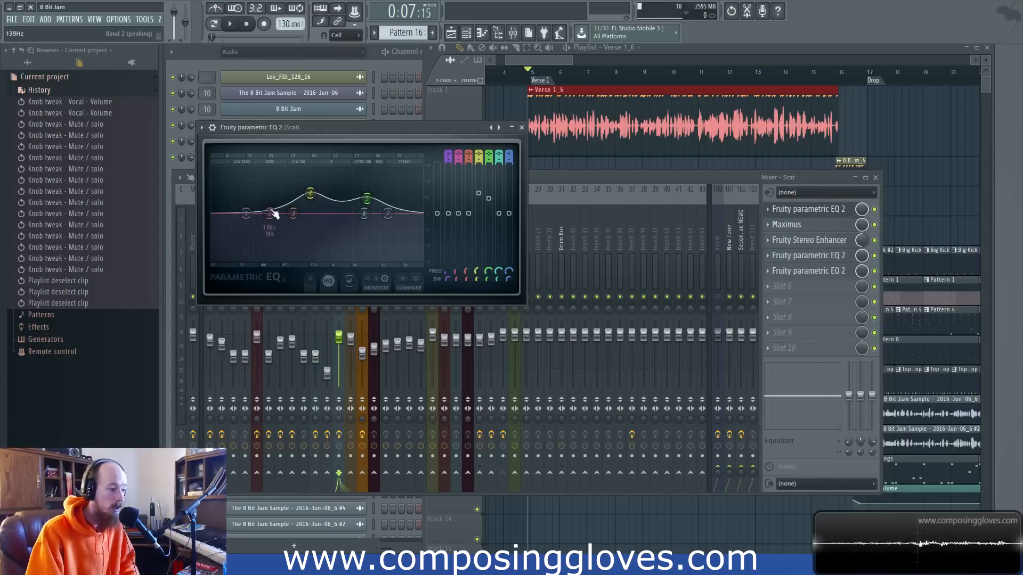
{"action": "left_click", "coordinate": [786, 225]}
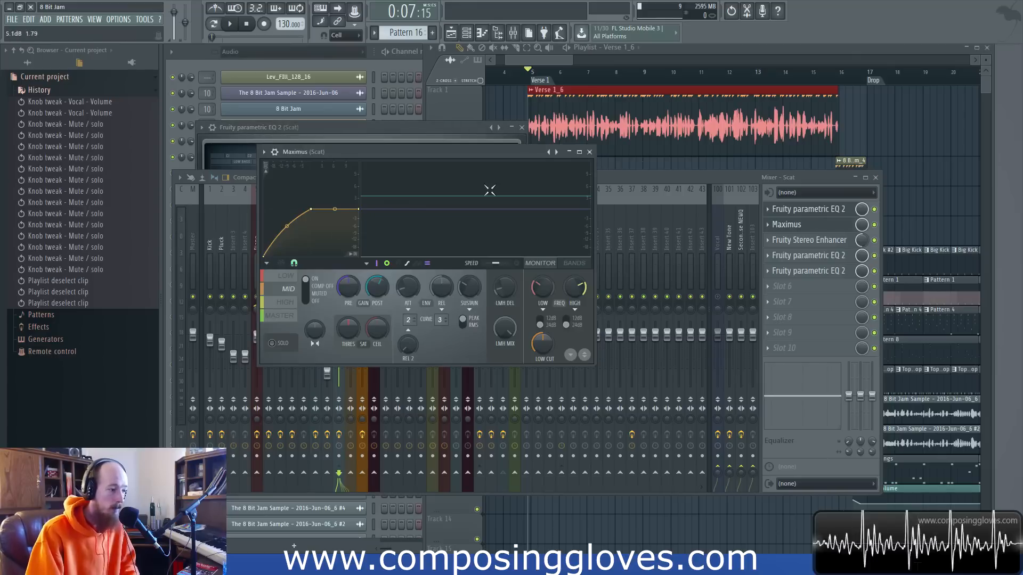
{"action": "left_click", "coordinate": [590, 152]}
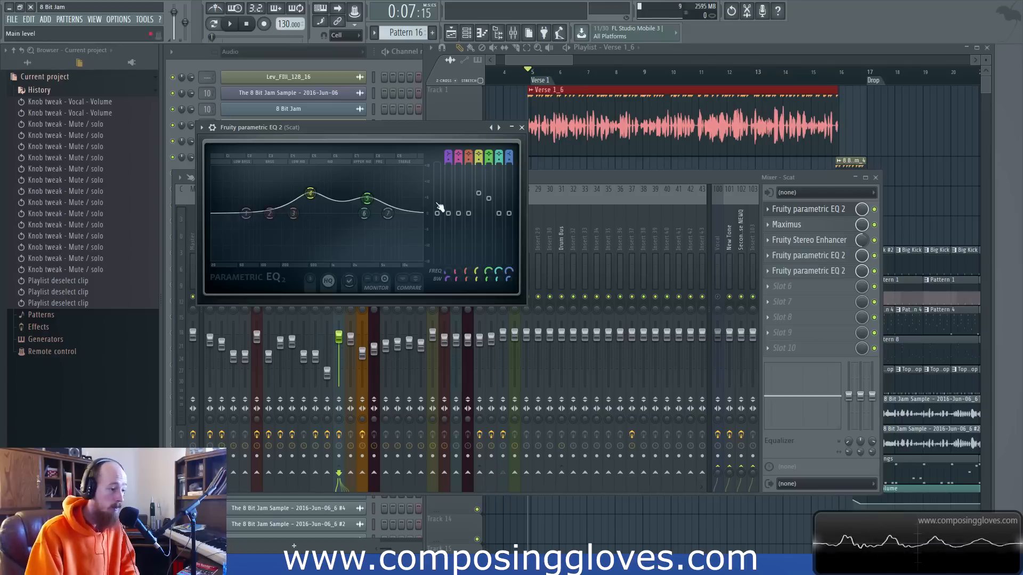
{"action": "left_click", "coordinate": [522, 129]}
Play the full mix from the Drop marker with the Scat track's mixer channel in view, restarting playback once.
{"action": "mouse_move", "coordinate": [546, 62]}
{"action": "left_mouse_down"}
{"action": "mouse_move", "coordinate": [602, 62]}
{"action": "mouse_move", "coordinate": [582, 64]}
{"action": "left_mouse_up"}
{"action": "left_click", "coordinate": [618, 78]}
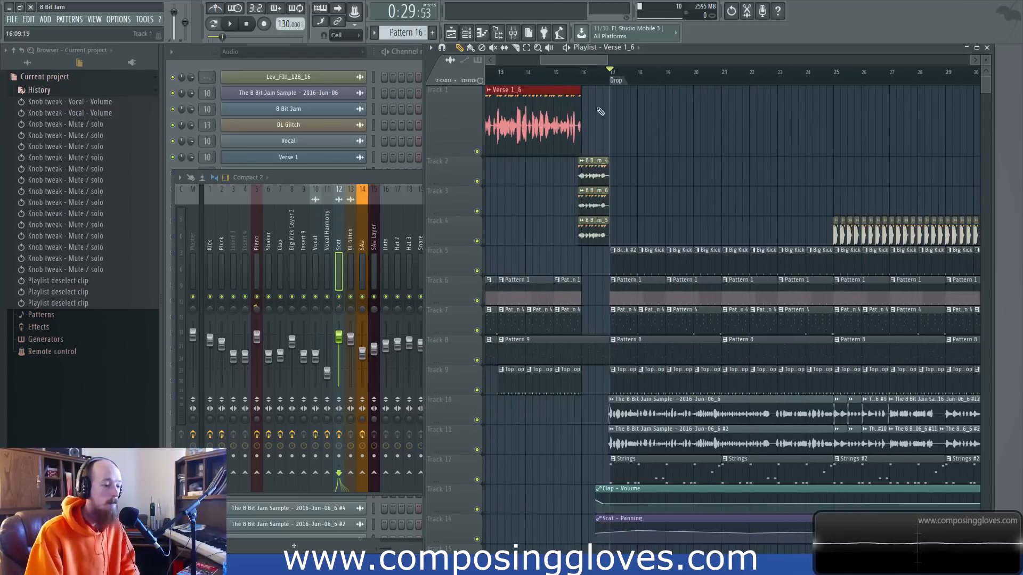
{"action": "key", "text": "space"}
{"action": "left_click", "coordinate": [345, 303]}
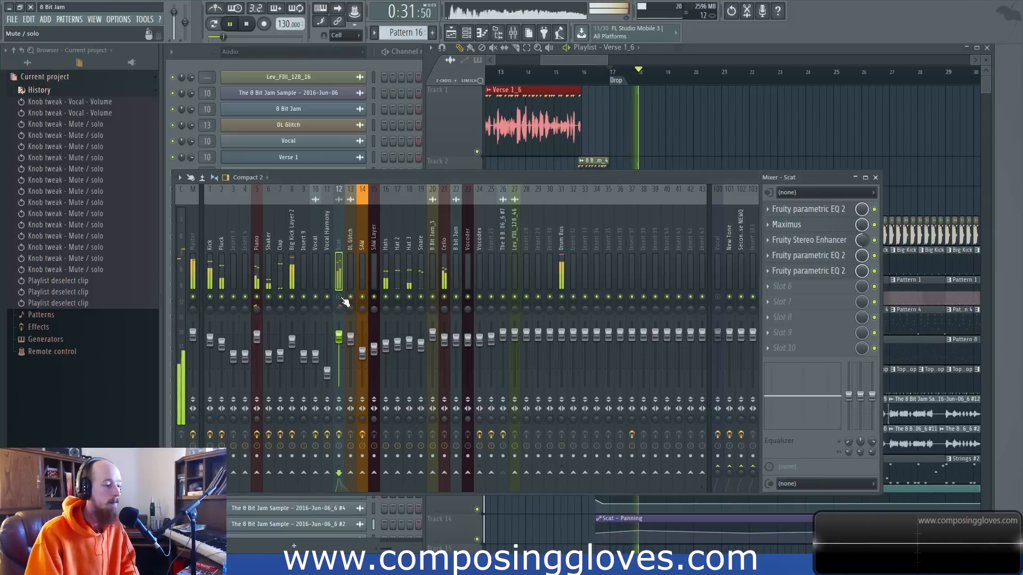
{"action": "key", "text": "space"}
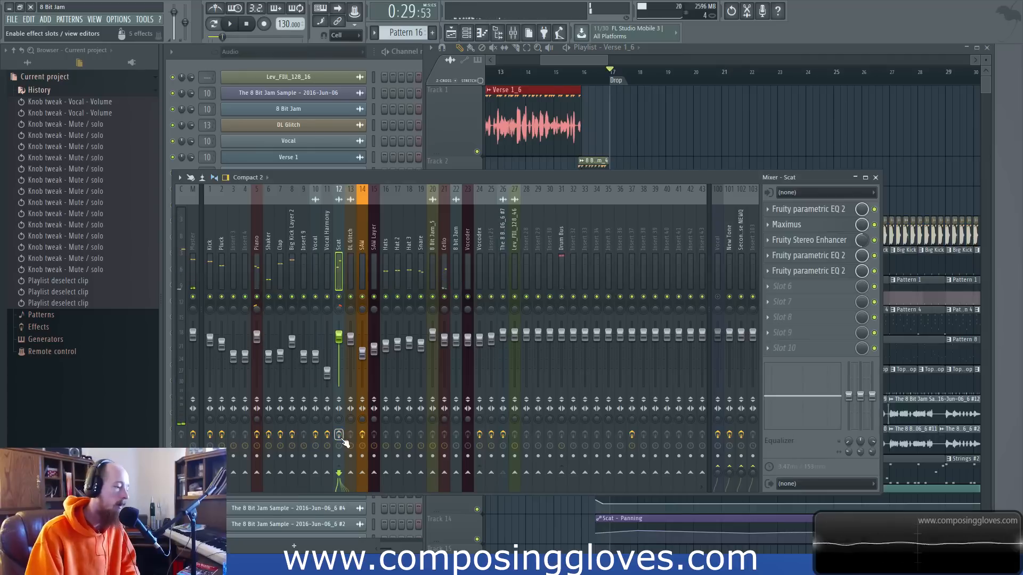
{"action": "key", "text": "space"}
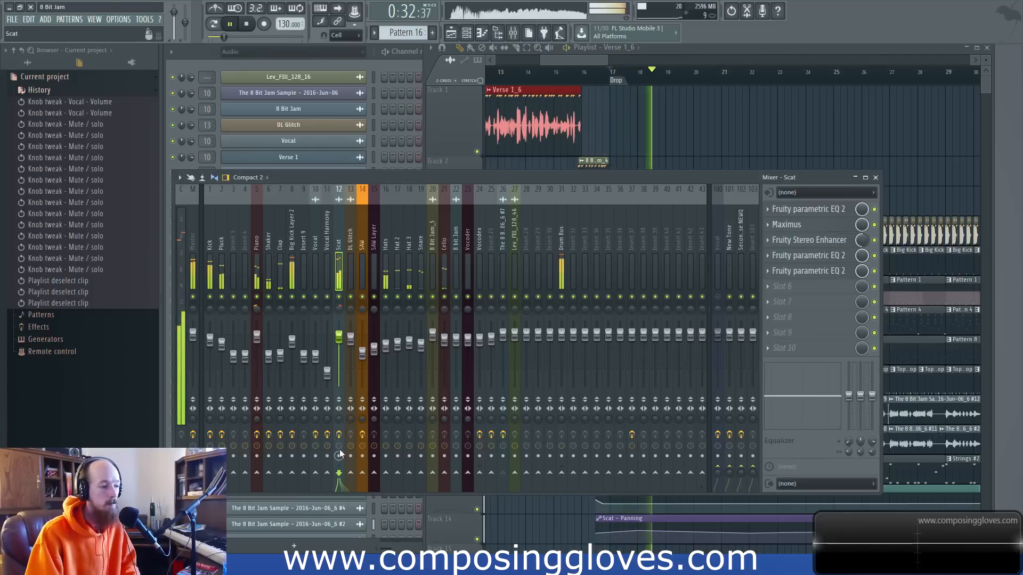
Move the playback position to just before bar 25 and play the full mix from there, stopping and restarting it.
{"action": "key", "text": "space"}
{"action": "left_click_drag", "start_coordinate": [574, 59], "coordinate": [605, 61]}
{"action": "left_click", "coordinate": [605, 72]}
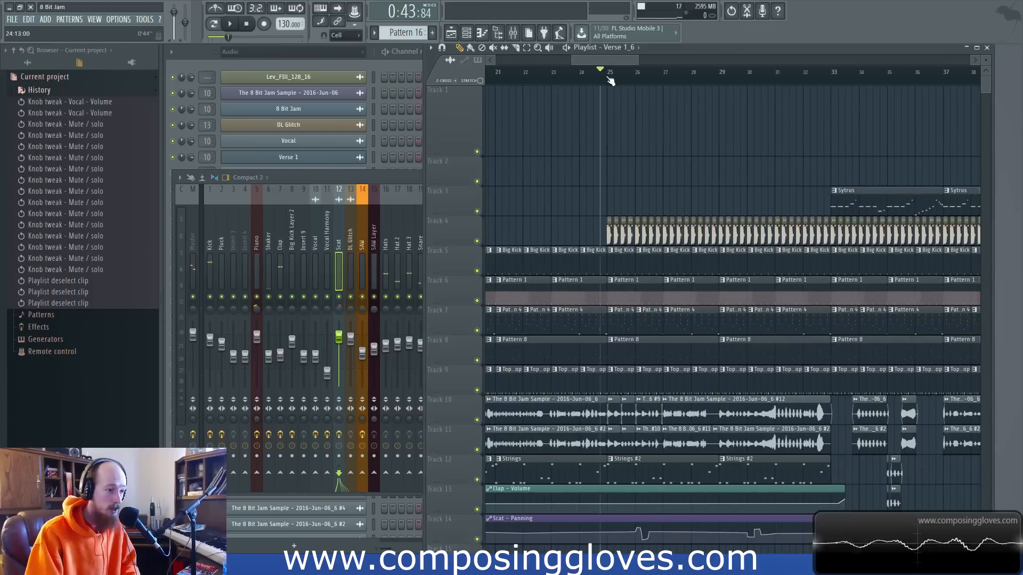
{"action": "key", "text": "space"}
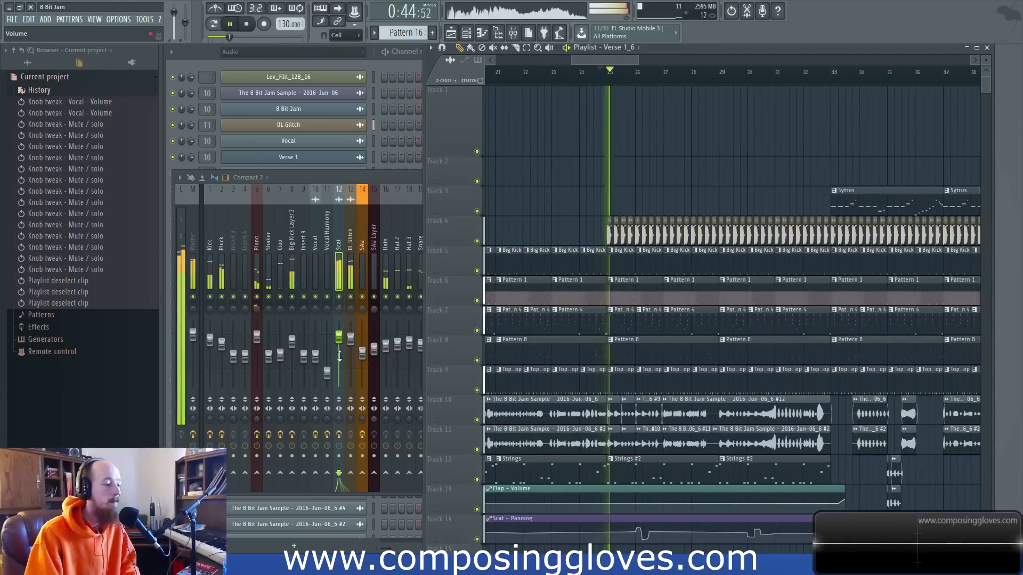
{"action": "key", "text": "space"}
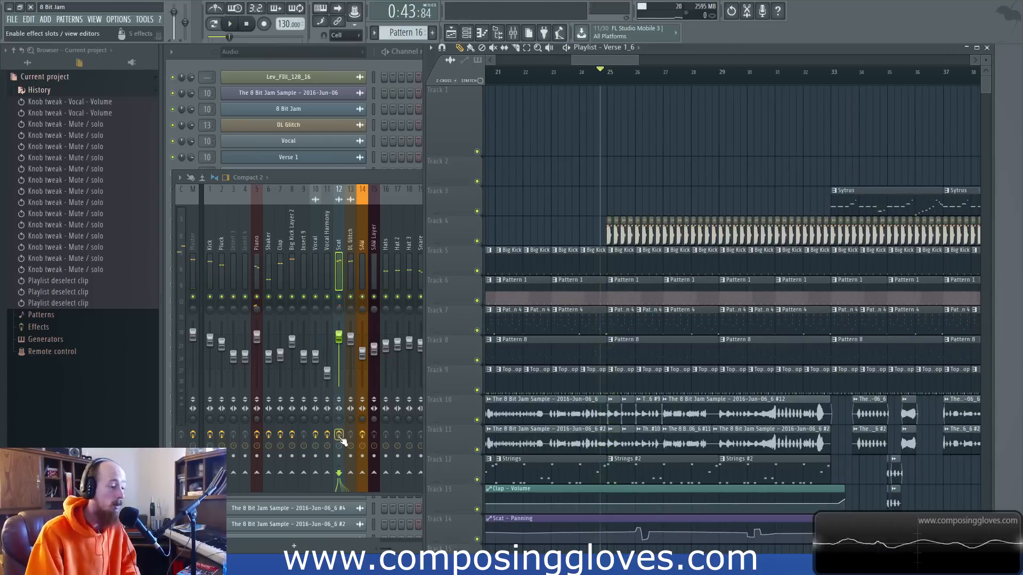
{"action": "key", "text": "space"}
{"action": "key", "text": "space"}
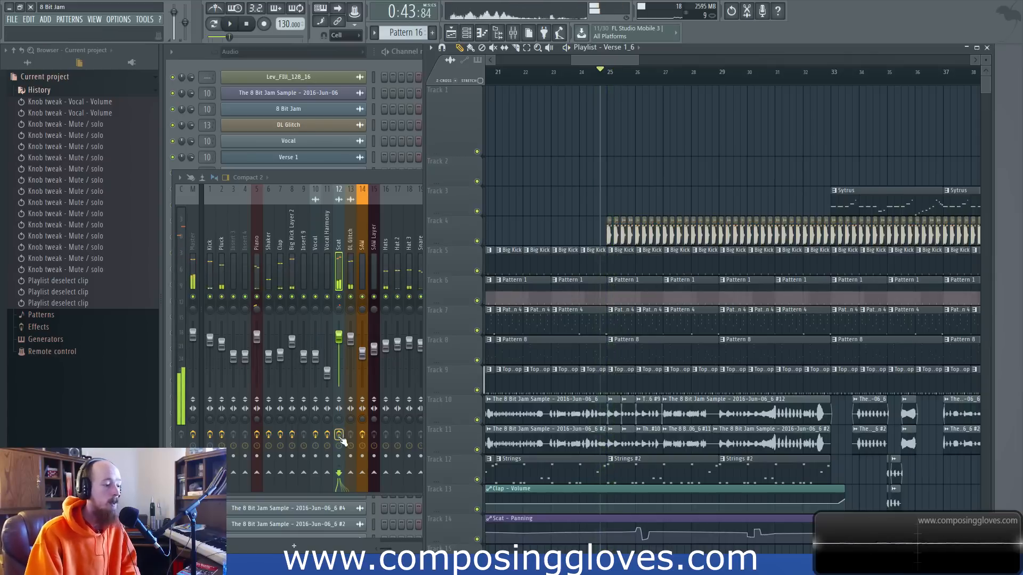
Open the Scat track's first Fruity parametric EQ 2, and bypass its Maximus, Fruity Stereo Enhancer and two other Fruity parametric EQ 2 slots.
{"action": "left_click_drag", "start_coordinate": [424, 269], "coordinate": [888, 269]}
{"action": "left_click", "coordinate": [809, 209]}
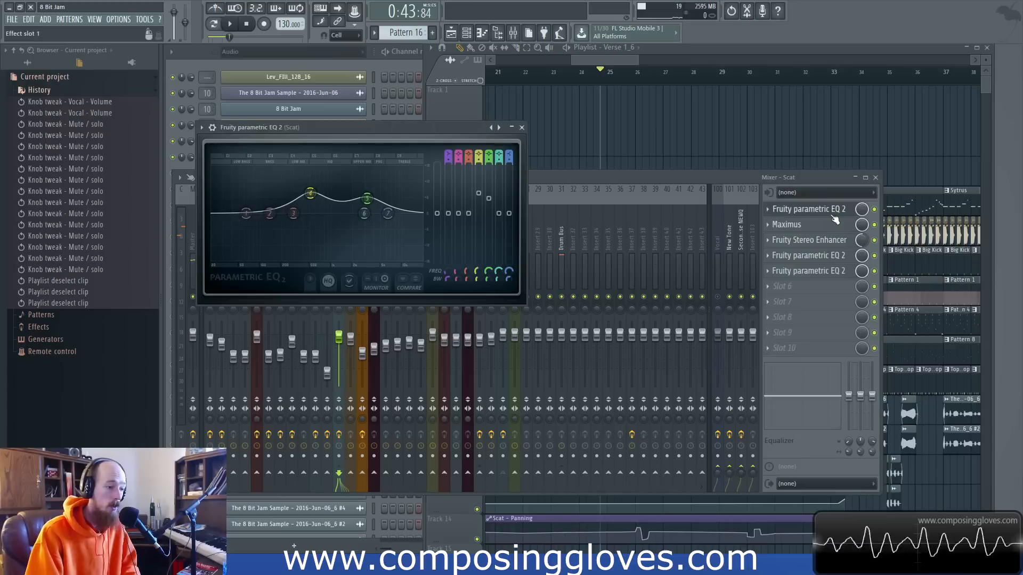
{"action": "left_click", "coordinate": [874, 270]}
{"action": "left_click", "coordinate": [874, 255]}
{"action": "left_click", "coordinate": [874, 240]}
{"action": "left_click", "coordinate": [874, 224]}
Play the mix from just before bar 25 twice to hear the Scat track with most of its effects bypassed.
{"action": "key", "text": "space"}
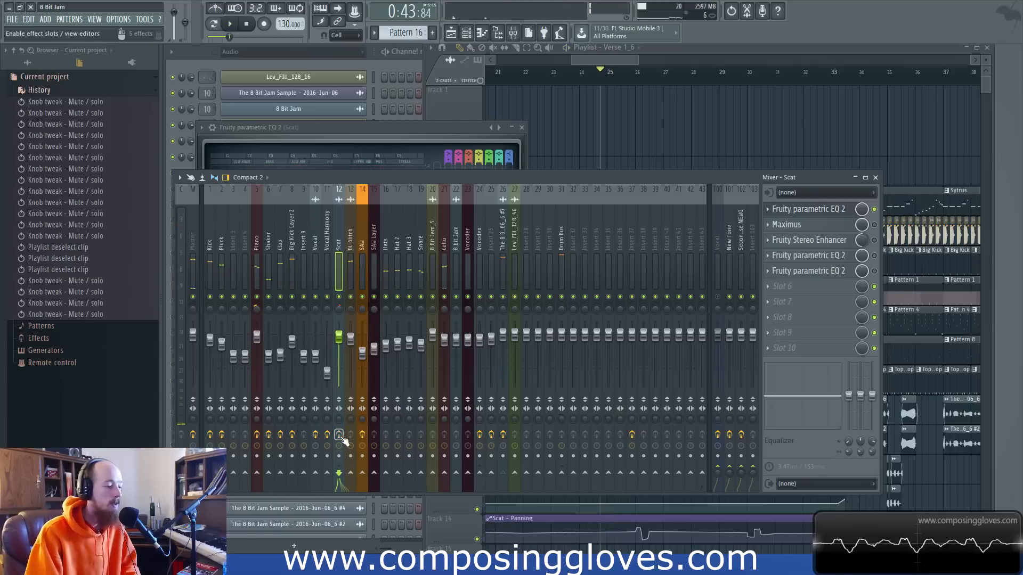
{"action": "key", "text": "space"}
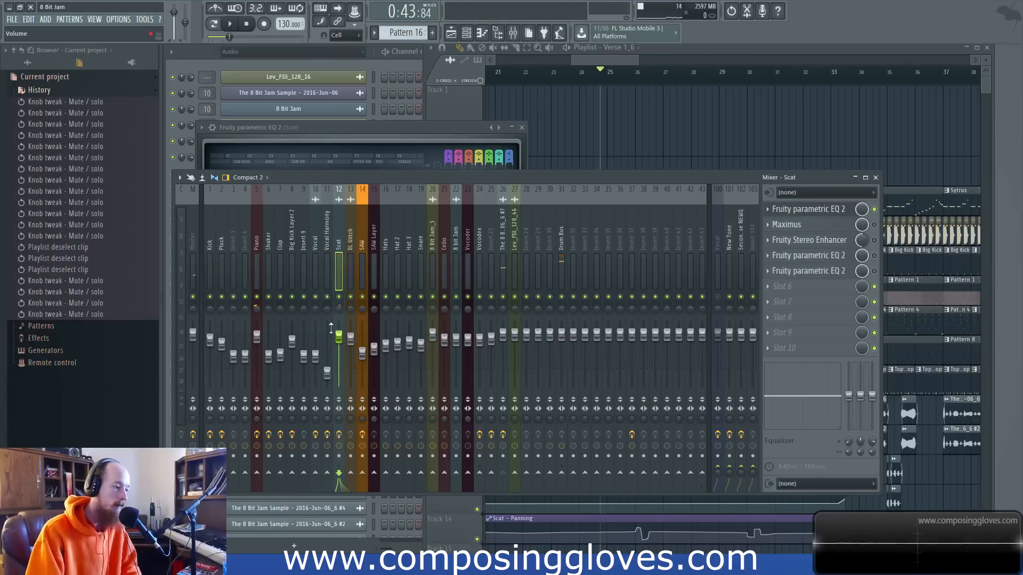
{"action": "key", "text": "space"}
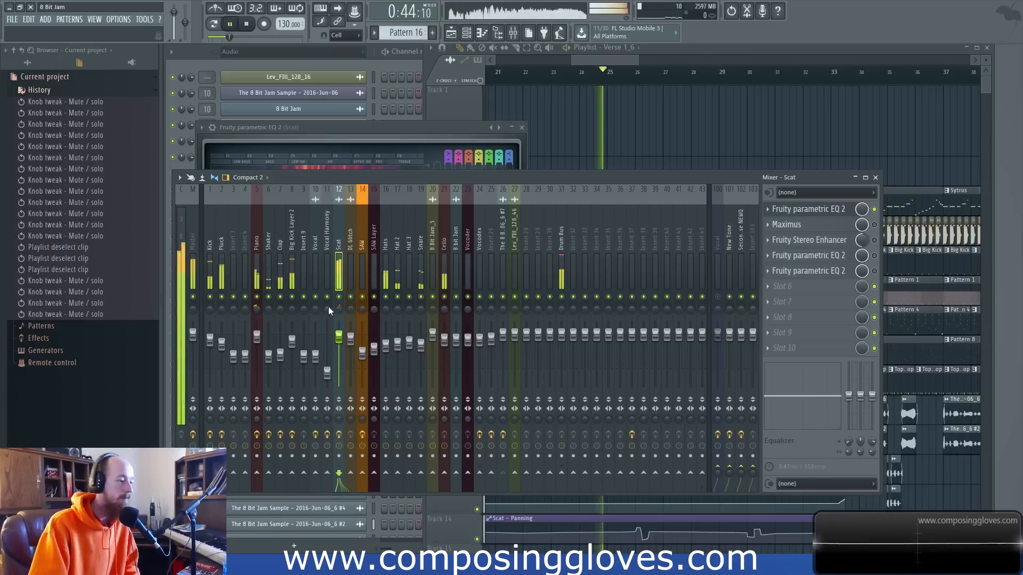
{"action": "key", "text": "space"}
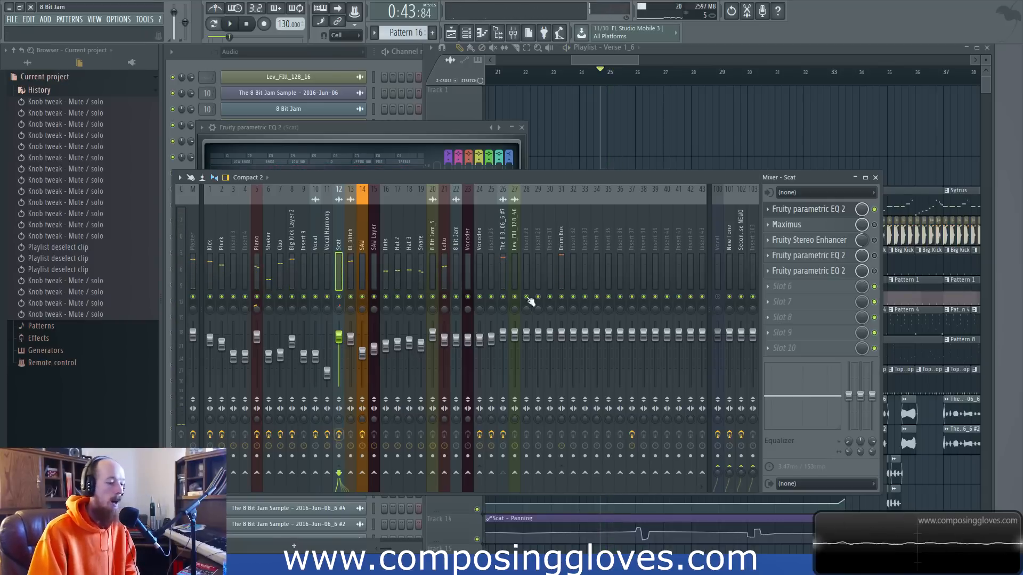
Revisit the Scat track's first EQ and inspect the mid and low band compression curves in its Maximus.
{"action": "left_click", "coordinate": [825, 212]}
{"action": "left_click", "coordinate": [825, 212]}
{"action": "left_click", "coordinate": [821, 225]}
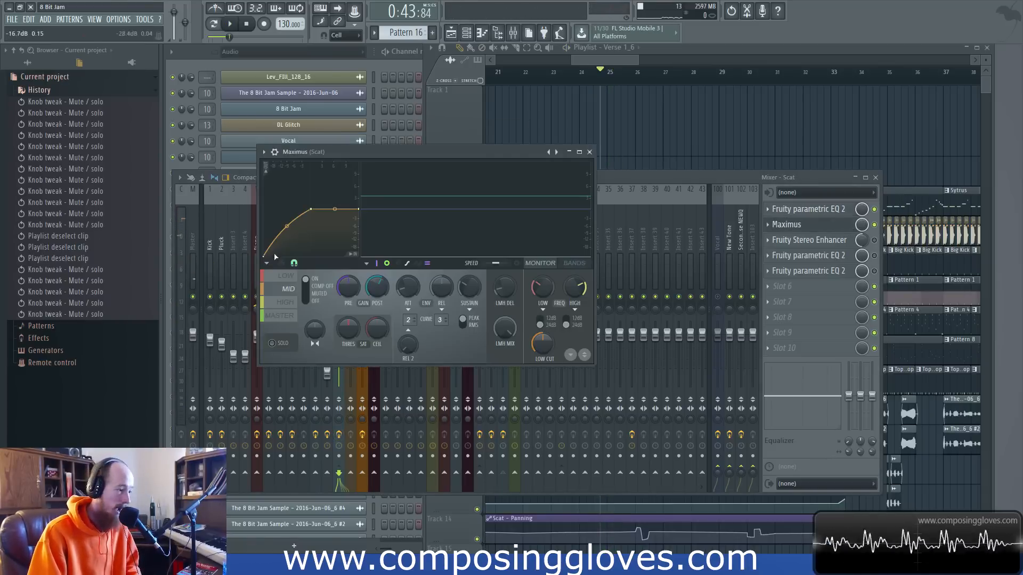
{"action": "left_click", "coordinate": [287, 275]}
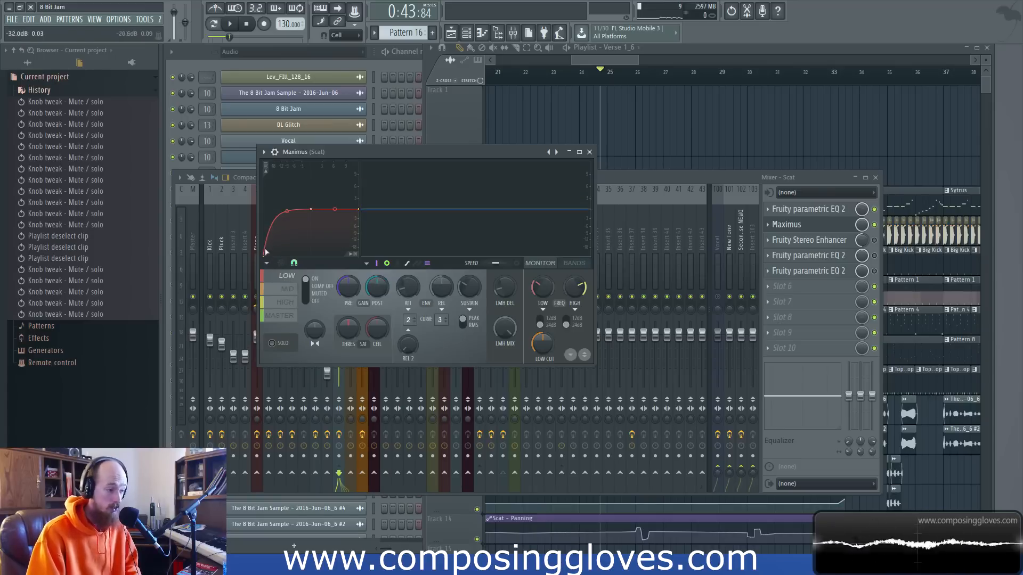
{"action": "left_click", "coordinate": [284, 289]}
{"action": "left_click", "coordinate": [280, 293]}
{"action": "left_click", "coordinate": [282, 279]}
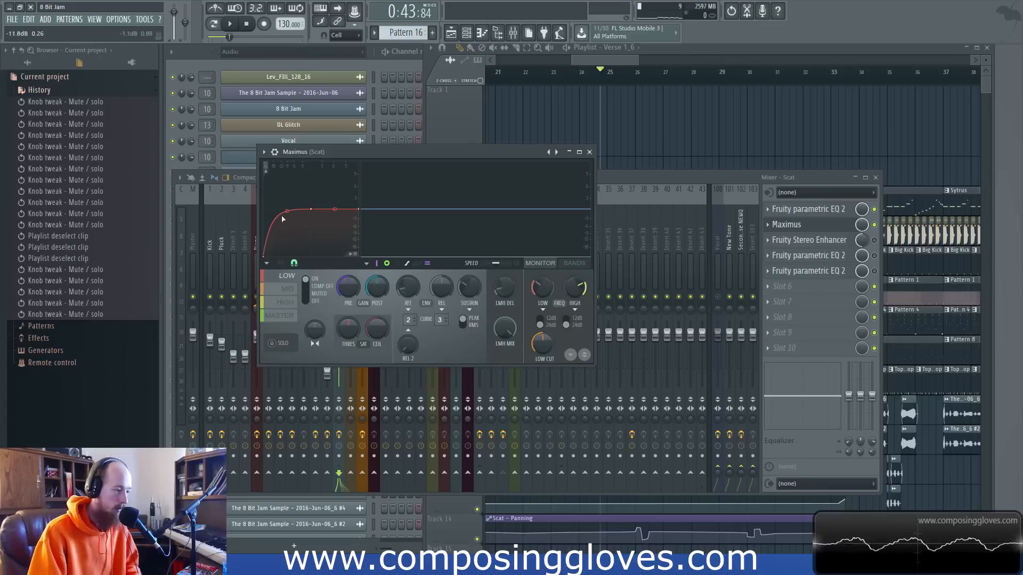
Compare the Scat track's Maximus low, mid and high band curves, inspect the master band in the monitor display, and close the plugin.
{"action": "left_click", "coordinate": [281, 296]}
{"action": "left_click", "coordinate": [286, 306]}
{"action": "left_click", "coordinate": [286, 291]}
{"action": "left_click", "coordinate": [289, 277]}
{"action": "left_click", "coordinate": [292, 294]}
{"action": "left_click", "coordinate": [290, 305]}
{"action": "left_click", "coordinate": [289, 289]}
{"action": "left_click", "coordinate": [292, 277]}
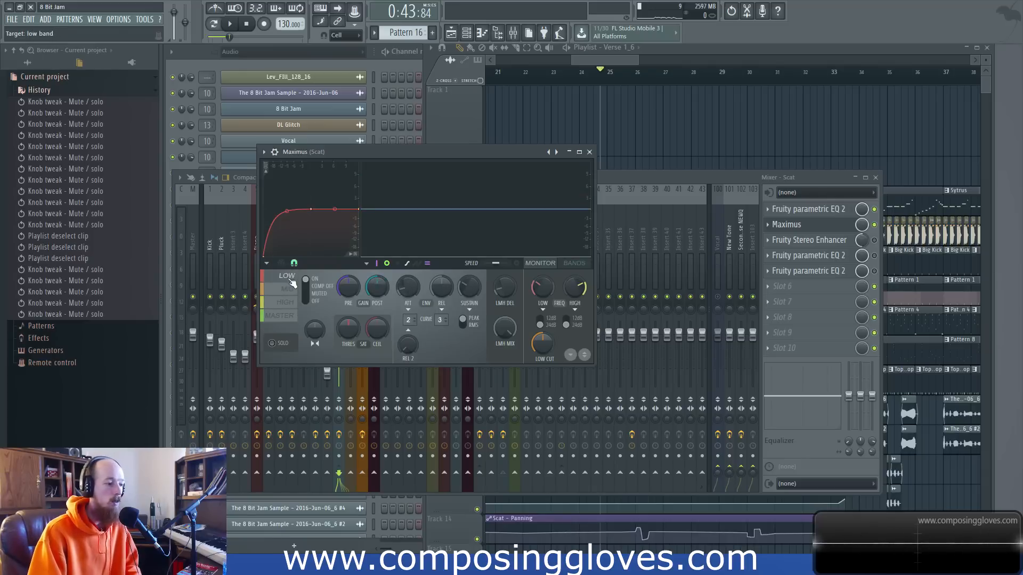
{"action": "left_click", "coordinate": [287, 302]}
{"action": "left_click", "coordinate": [280, 315]}
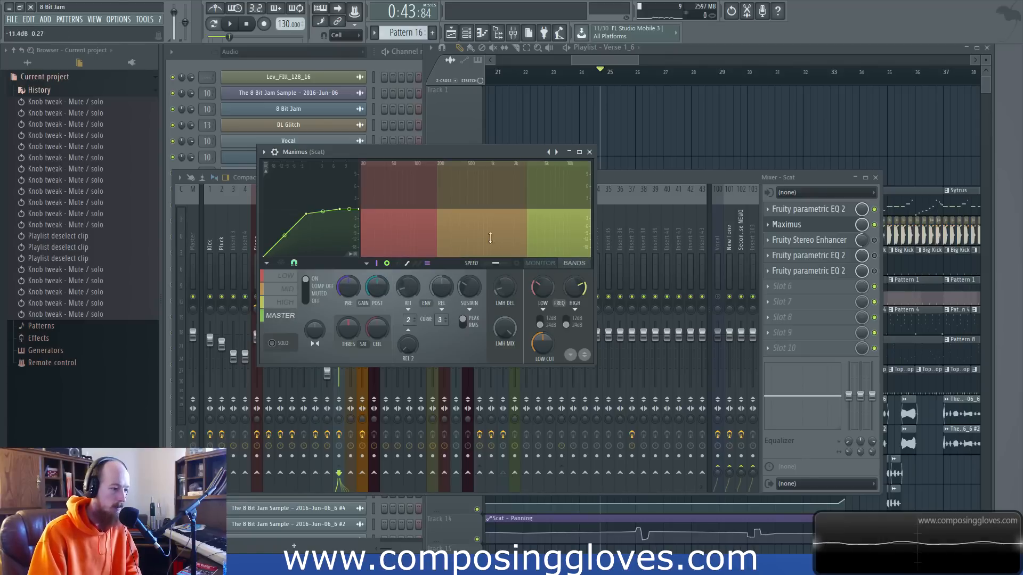
{"action": "left_click", "coordinate": [540, 263]}
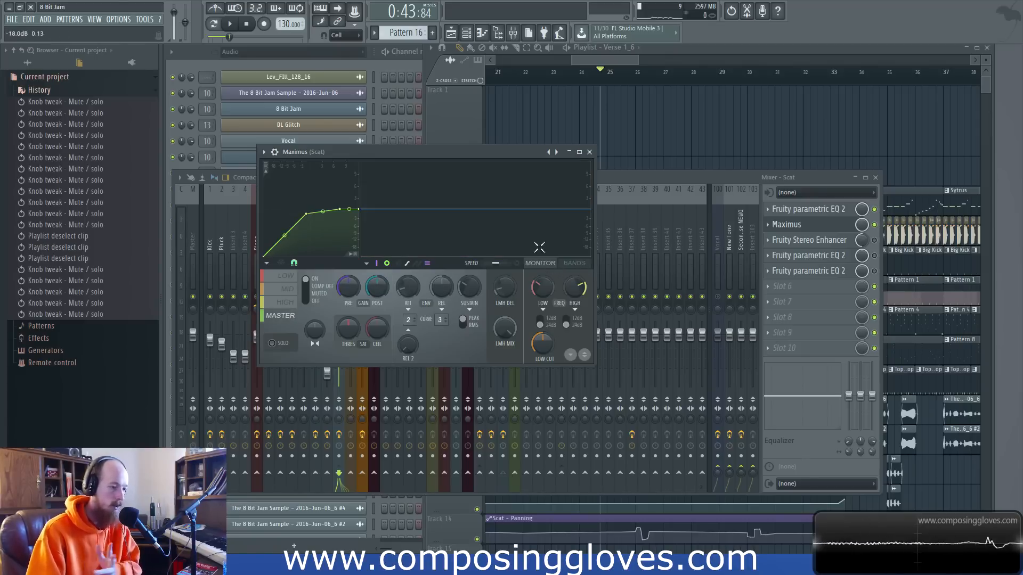
{"action": "left_click", "coordinate": [589, 152]}
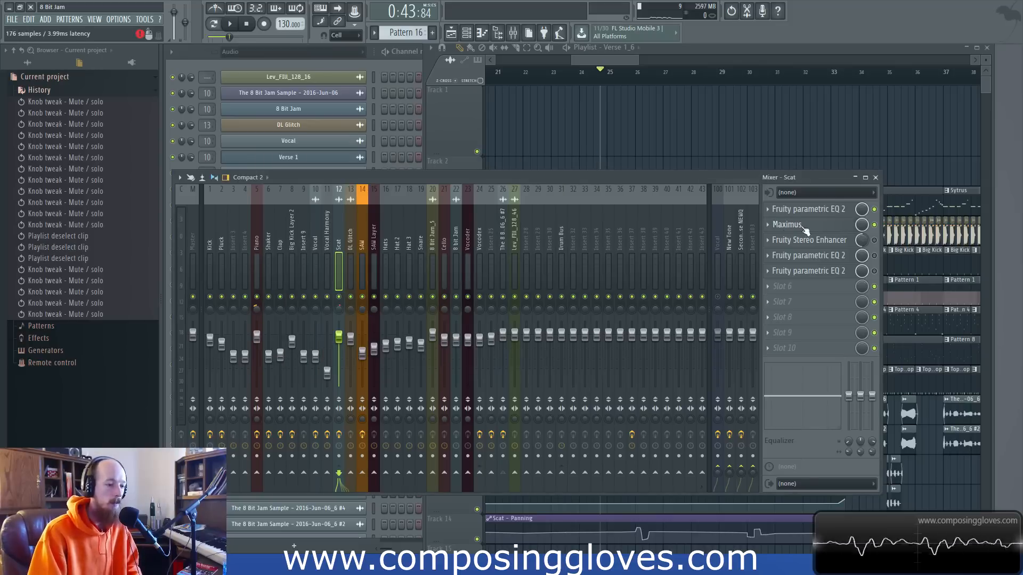
Reopen the Scat track's Maximus to review its mid and high band curves, and close it.
{"action": "left_click", "coordinate": [831, 225]}
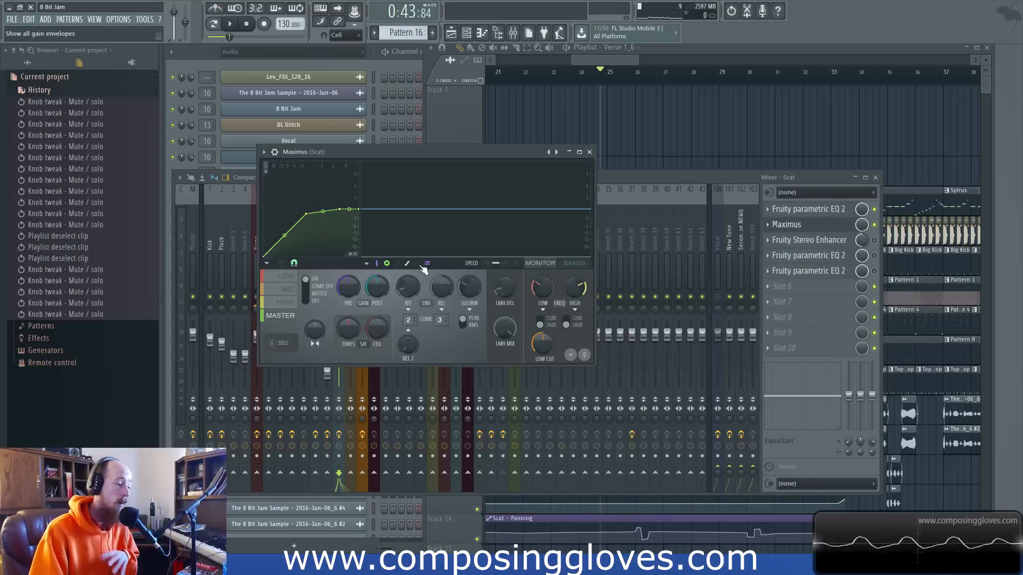
{"action": "left_click", "coordinate": [276, 293]}
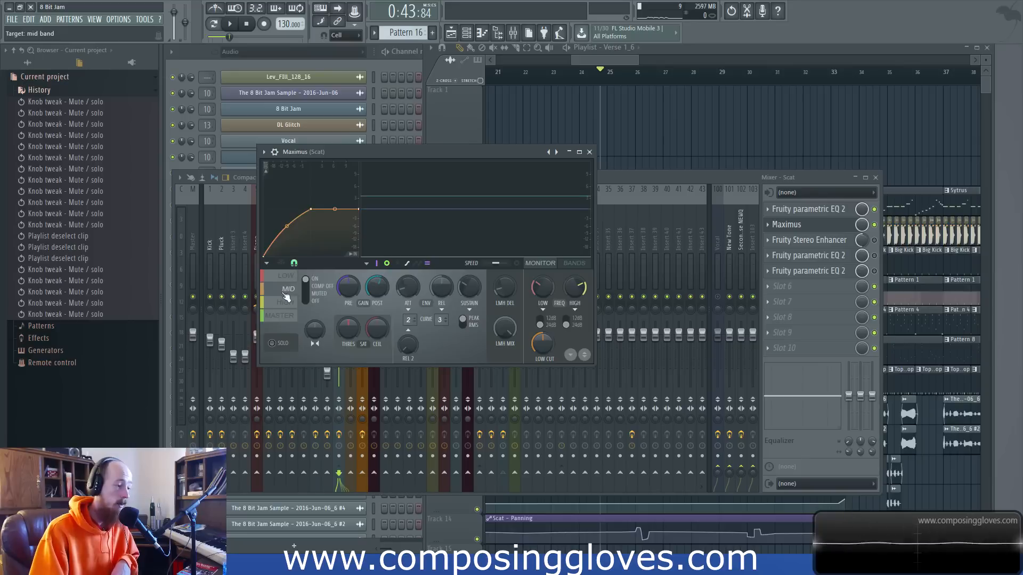
{"action": "left_click", "coordinate": [288, 307]}
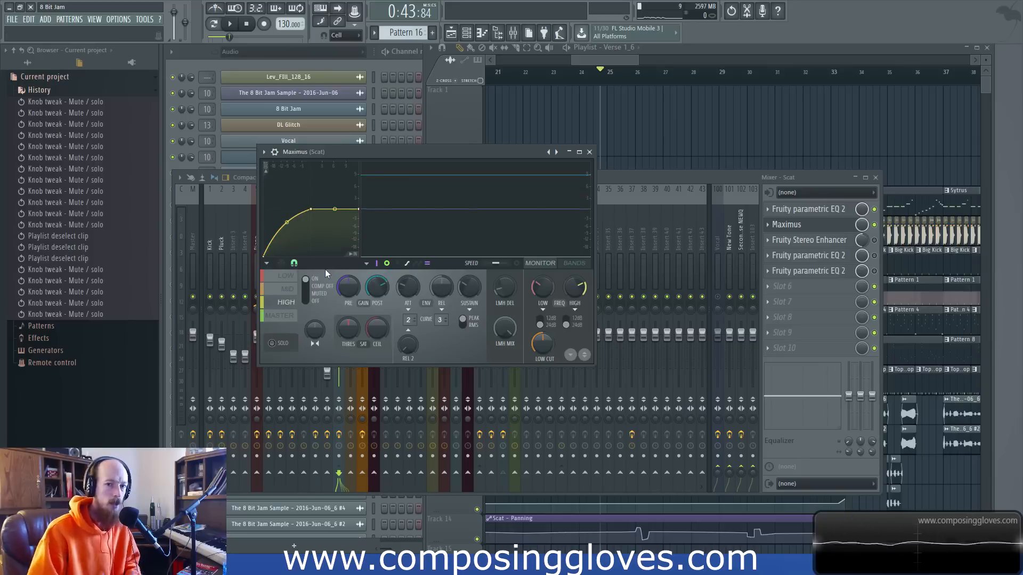
{"action": "left_click", "coordinate": [589, 152]}
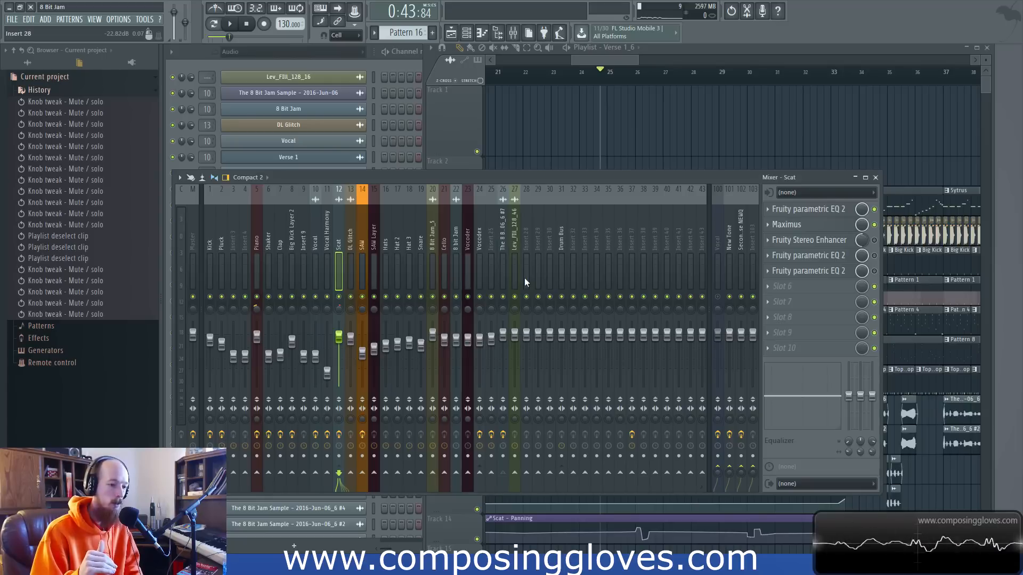
Try adding and moving extra points on the mid band's compression curve in the Scat track's Maximus to form a zigzag shape.
{"action": "left_click", "coordinate": [787, 224]}
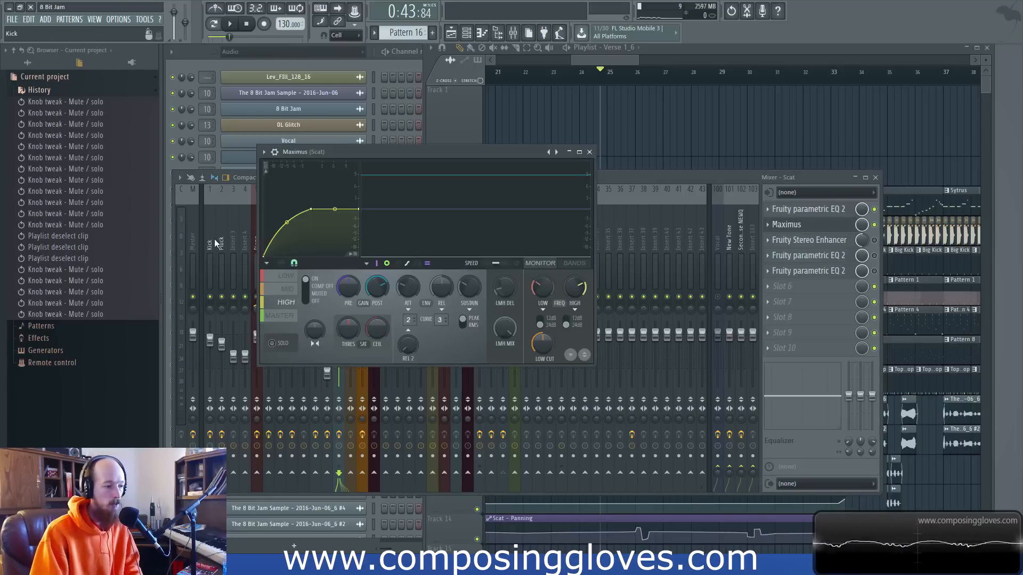
{"action": "left_click", "coordinate": [288, 289]}
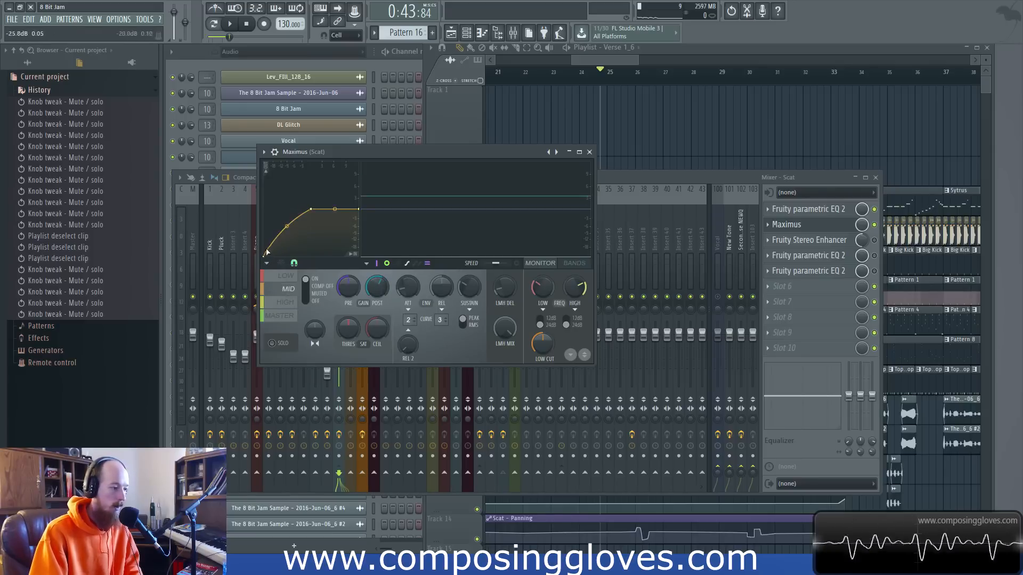
{"action": "mouse_move", "coordinate": [311, 211]}
{"action": "left_mouse_down"}
{"action": "mouse_move", "coordinate": [331, 230]}
{"action": "mouse_move", "coordinate": [312, 210]}
{"action": "left_mouse_up"}
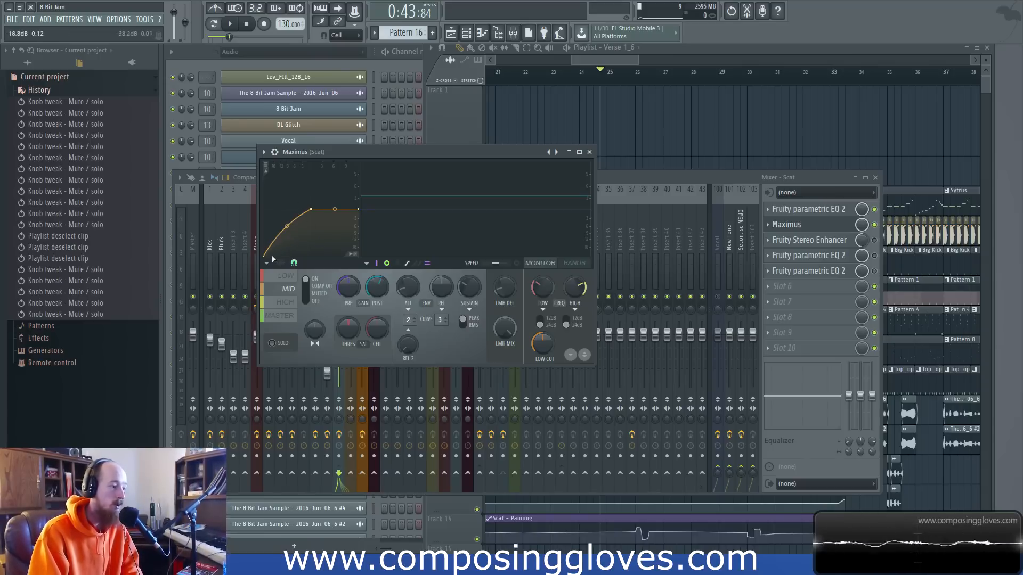
{"action": "left_click_drag", "start_coordinate": [275, 249], "coordinate": [280, 241]}
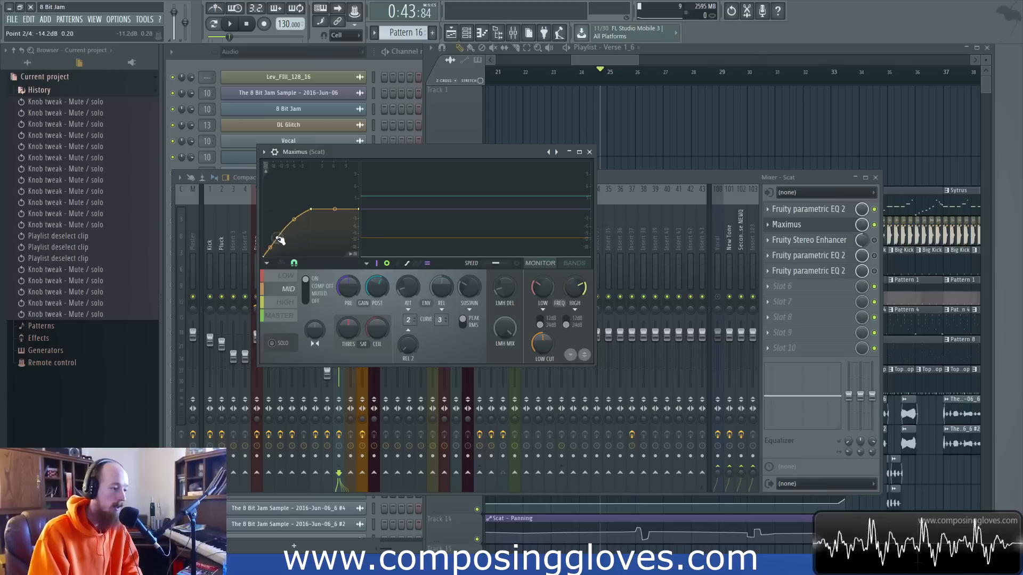
{"action": "left_click_drag", "start_coordinate": [278, 238], "coordinate": [283, 238]}
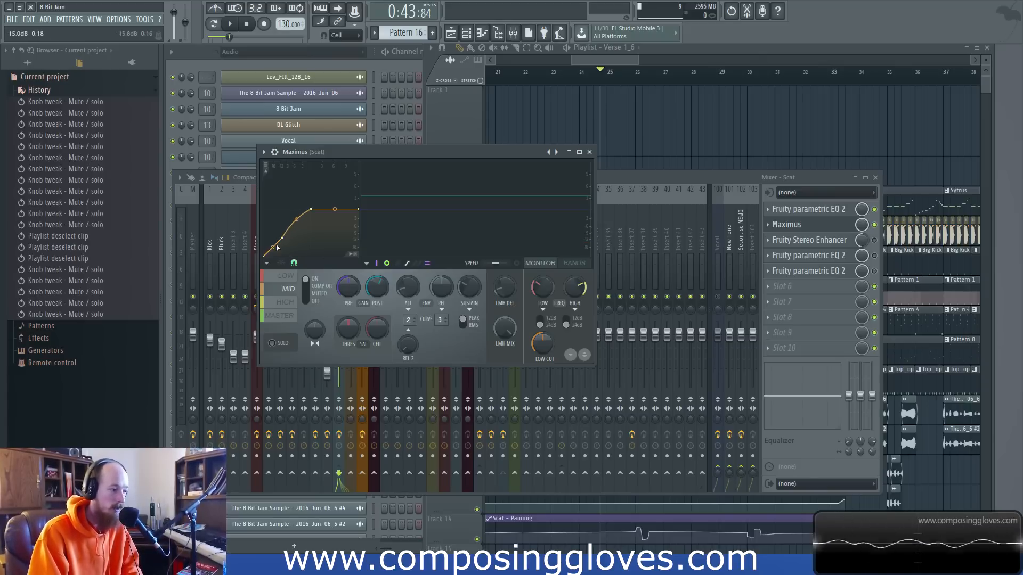
{"action": "right_click", "coordinate": [282, 200]}
{"action": "right_click", "coordinate": [296, 223]}
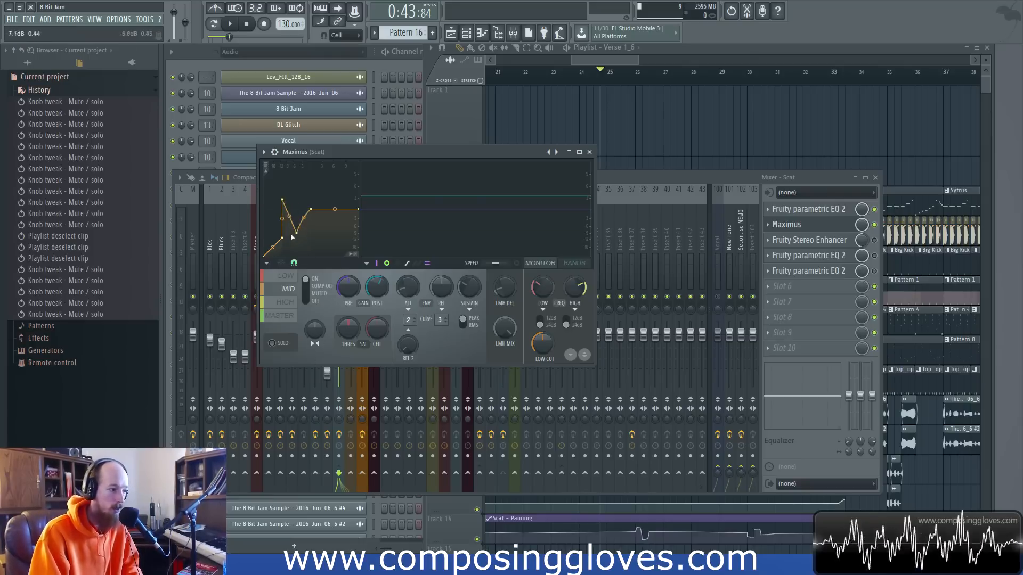
Delete the three extra points from the mid band's compression curve and close Maximus.
{"action": "right_click", "coordinate": [296, 234]}
{"action": "right_click", "coordinate": [282, 200]}
{"action": "right_click", "coordinate": [282, 237]}
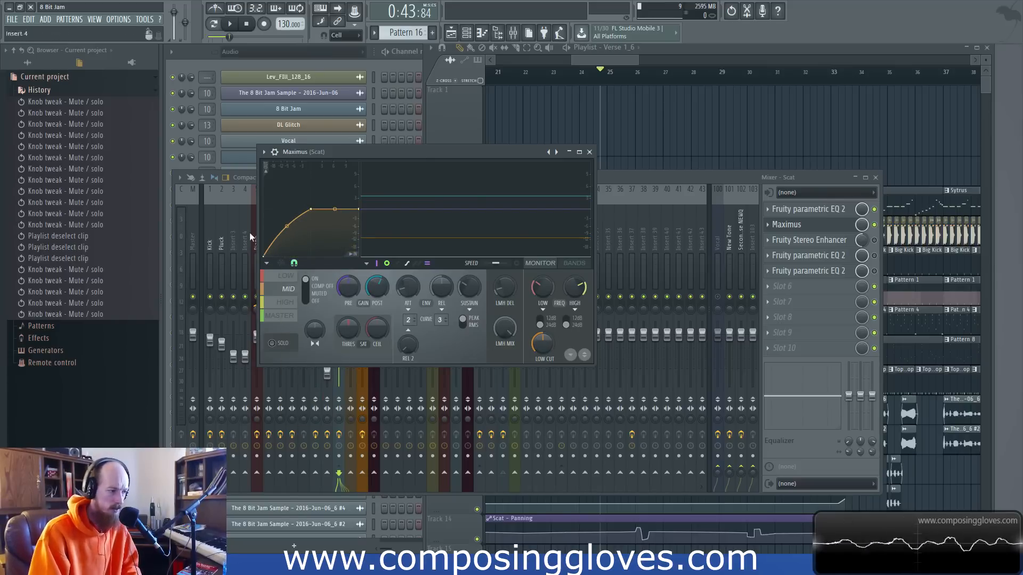
{"action": "left_click", "coordinate": [589, 151]}
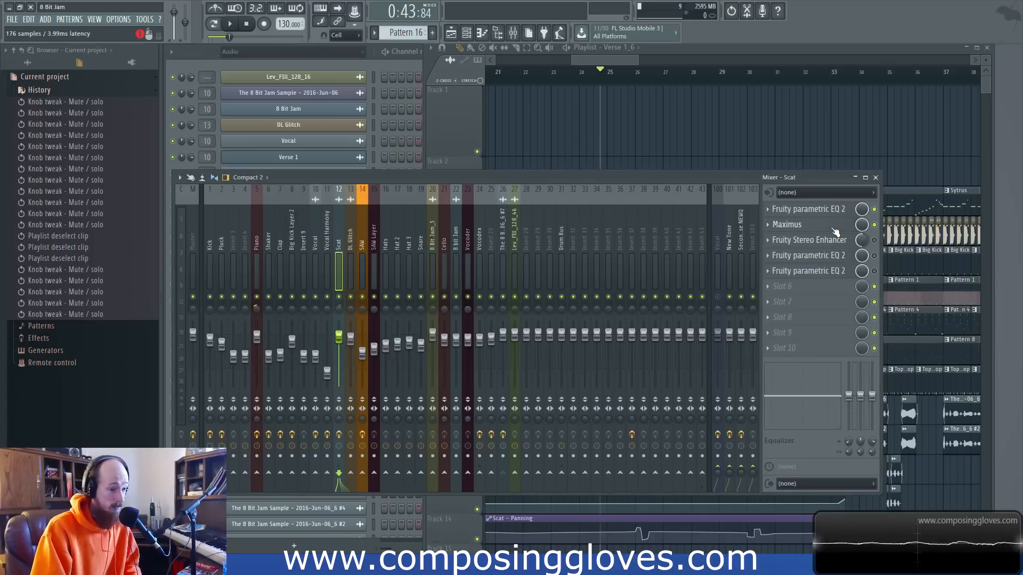
Re-enable the Scat track's Fruity Stereo Enhancer, review its settings and preset list, and close the plugin.
{"action": "left_click", "coordinate": [874, 240]}
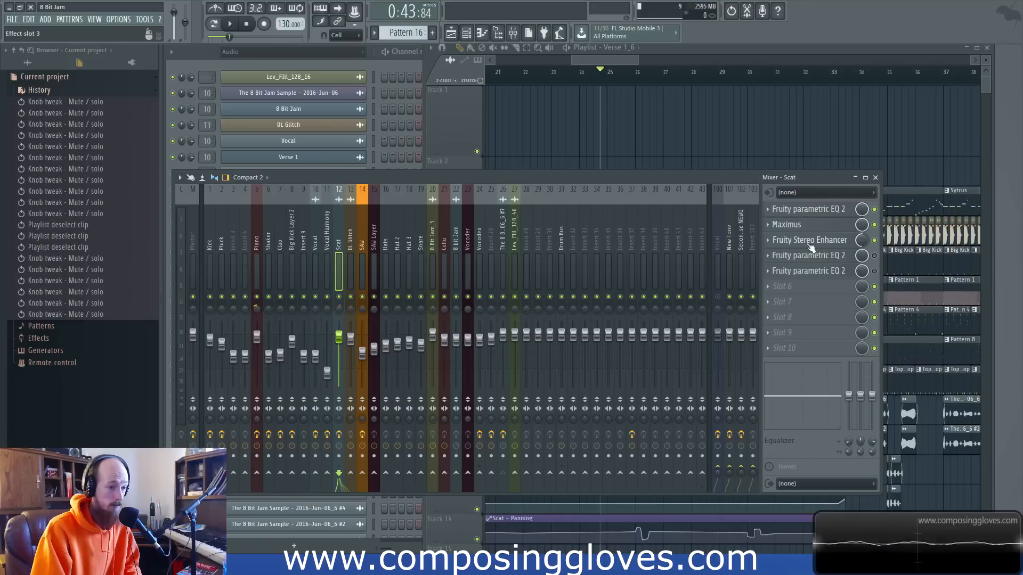
{"action": "left_click", "coordinate": [809, 245]}
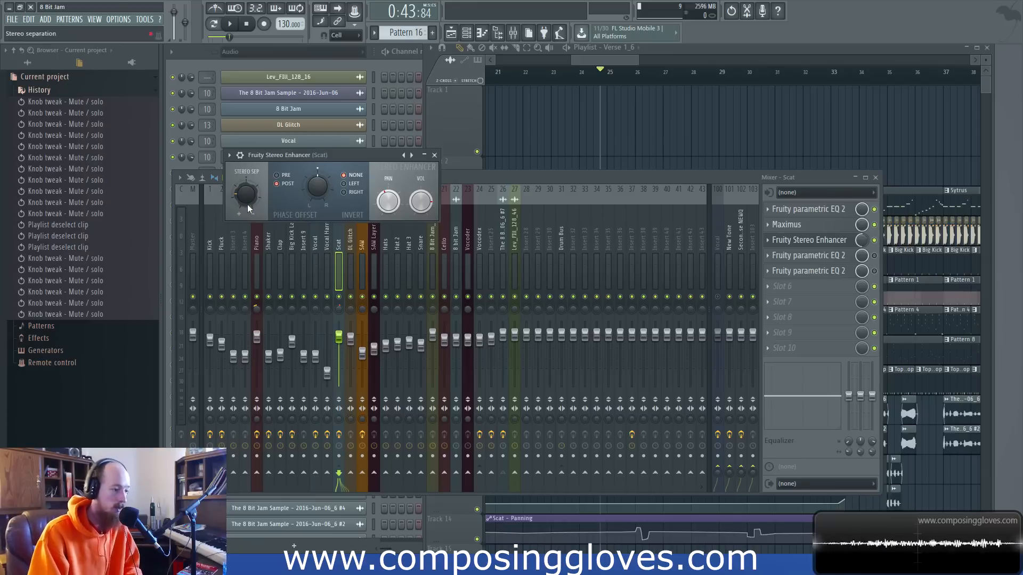
{"action": "right_click", "coordinate": [412, 156]}
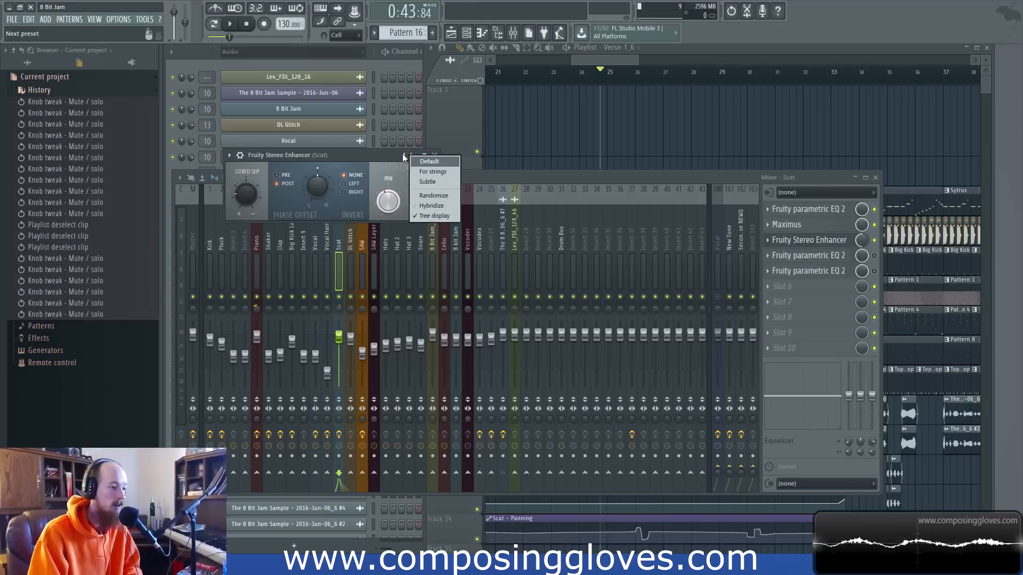
{"action": "left_click", "coordinate": [379, 161]}
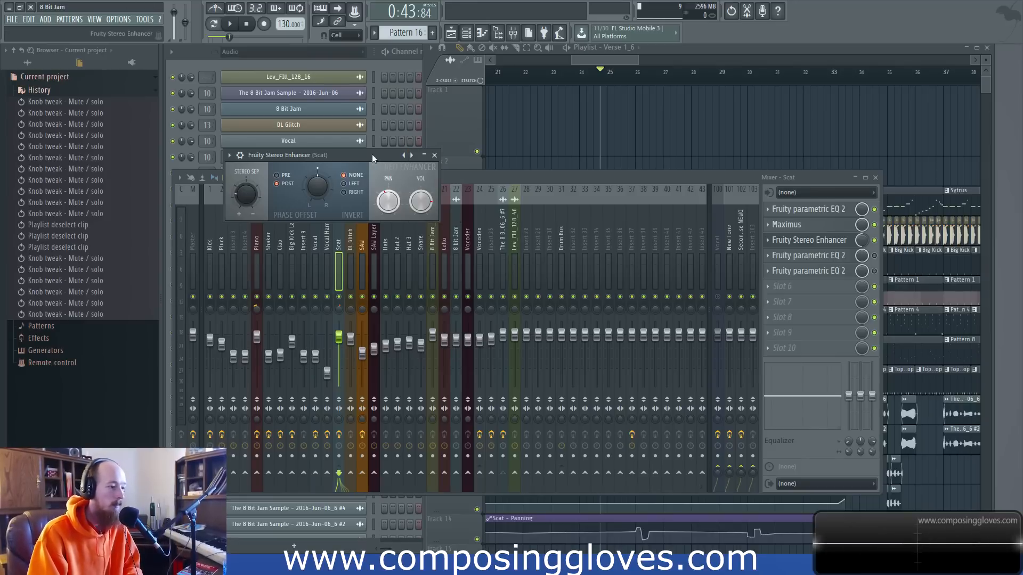
{"action": "left_click", "coordinate": [435, 156]}
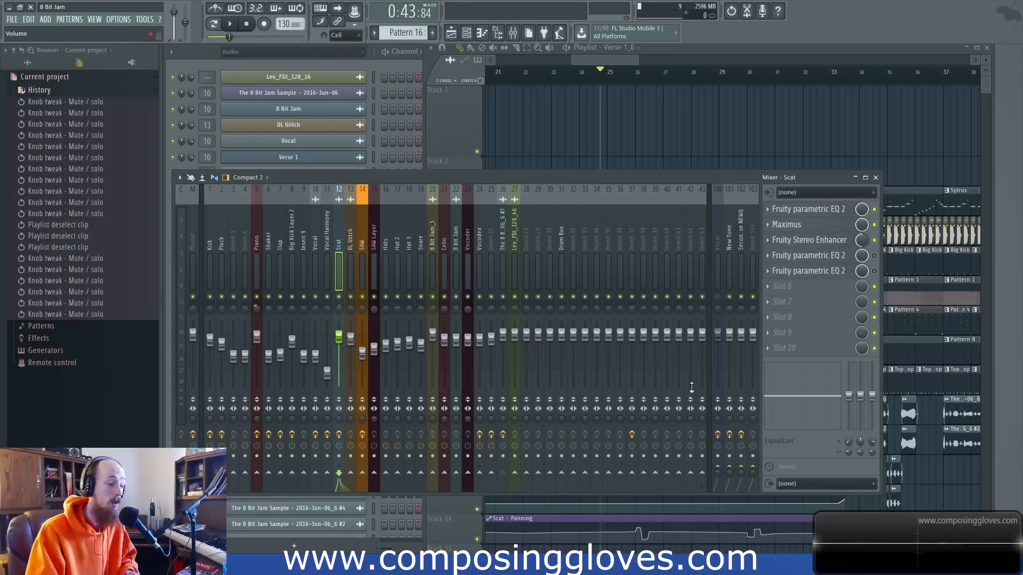
Examine the Scat - Panning automation clip on Track 14 in the playlist from the Drop marker onward.
{"action": "left_click", "coordinate": [604, 52]}
{"action": "scroll", "coordinate": [561, 161], "scroll_direction": "down", "scroll_amount": 3}
{"action": "scroll", "coordinate": [562, 320], "scroll_direction": "up", "scroll_amount": 1}
{"action": "scroll", "coordinate": [565, 370], "scroll_direction": "up", "scroll_amount": 1}
{"action": "left_click_drag", "start_coordinate": [586, 385], "coordinate": [793, 386]}
{"action": "scroll", "coordinate": [528, 386], "scroll_direction": "down", "scroll_amount": 3}
{"action": "left_click_drag", "start_coordinate": [527, 385], "coordinate": [677, 400]}
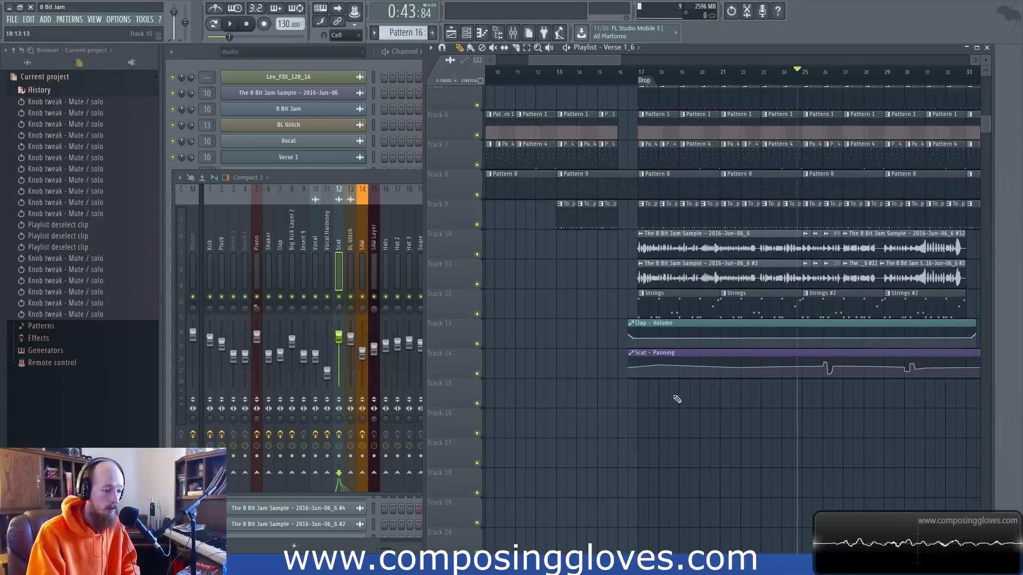
{"action": "left_click_drag", "start_coordinate": [605, 362], "coordinate": [776, 368]}
{"action": "left_click", "coordinate": [743, 393], "text": "ctrl"}
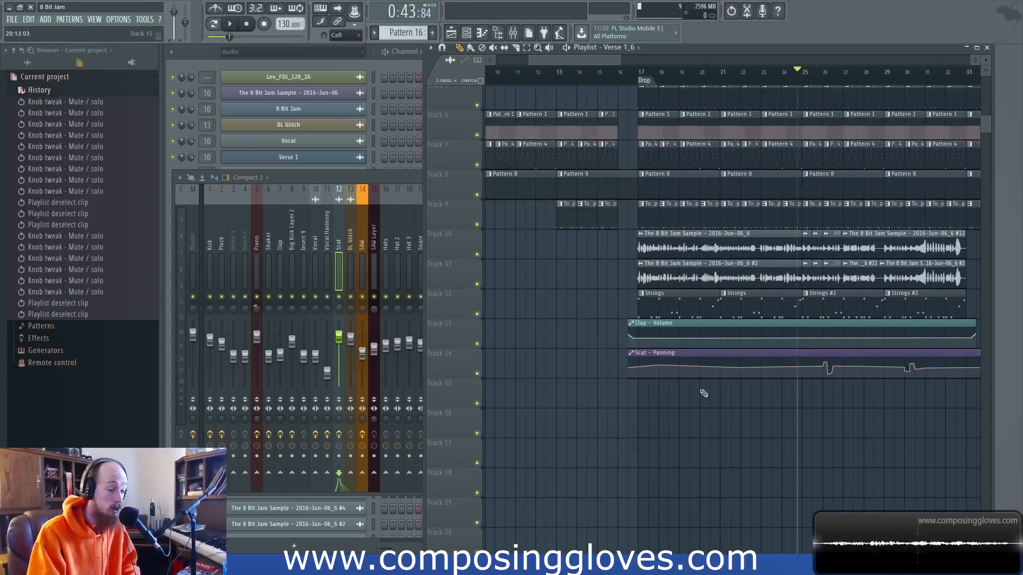
Examine the Scat - Panning automation from the Drop onward alongside the Scat mixer track's effect chain.
{"action": "mouse_move", "coordinate": [638, 369]}
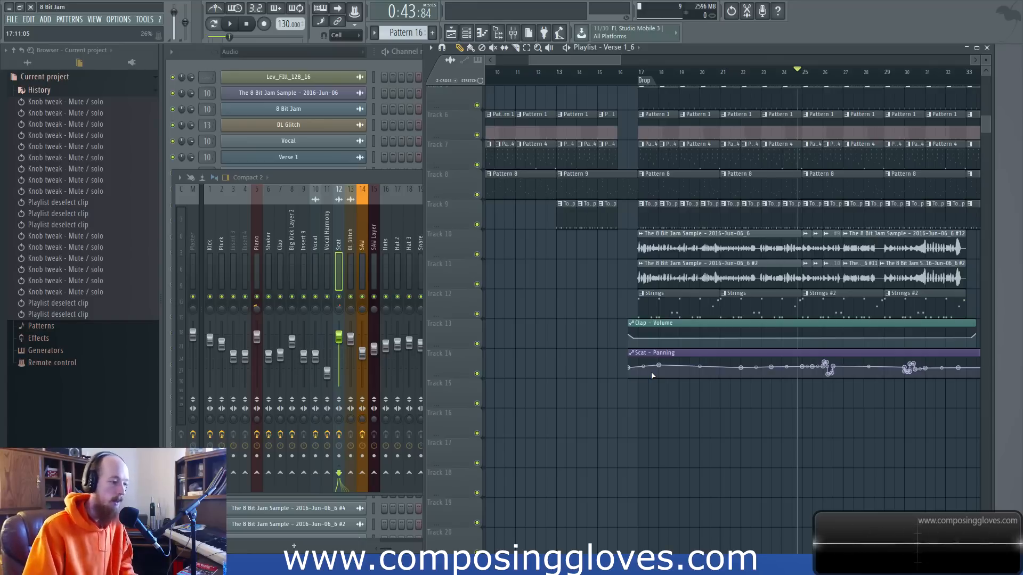
{"action": "left_click", "coordinate": [336, 236]}
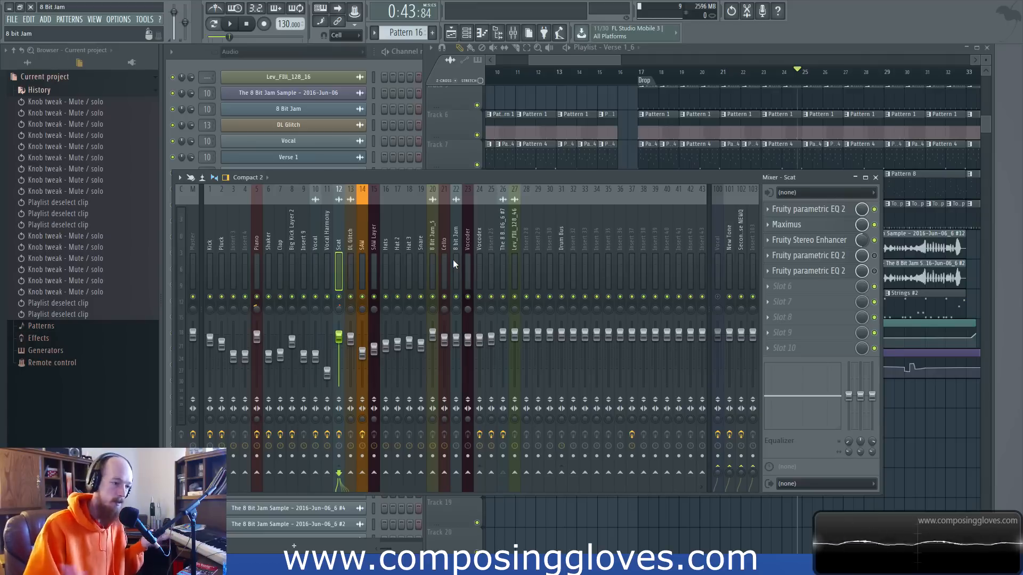
{"action": "left_click", "coordinate": [596, 62]}
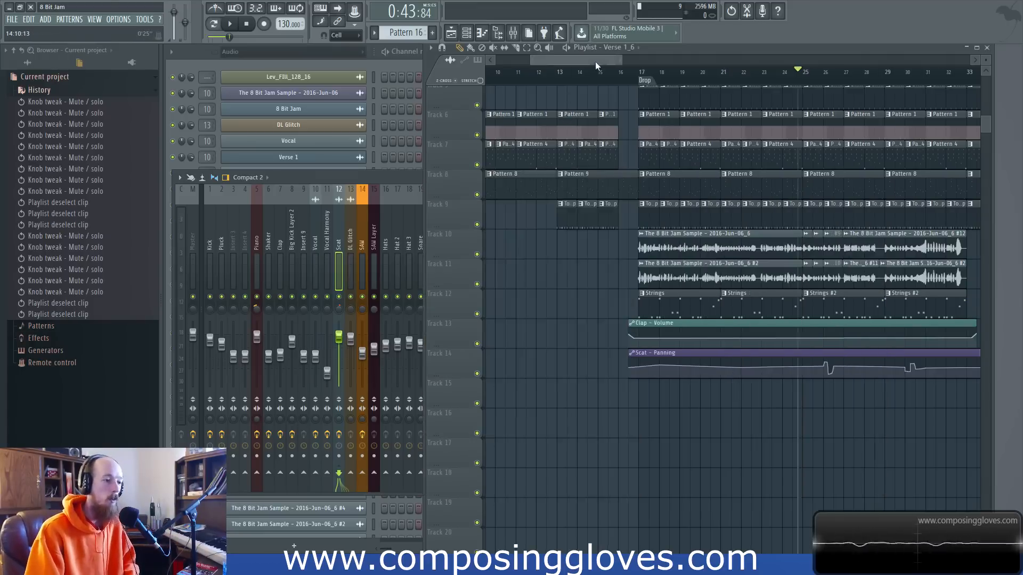
{"action": "left_click_drag", "start_coordinate": [596, 62], "coordinate": [625, 66]}
{"action": "scroll", "coordinate": [588, 478], "scroll_direction": "up", "scroll_amount": 3}
{"action": "left_click_drag", "start_coordinate": [765, 414], "coordinate": [669, 426]}
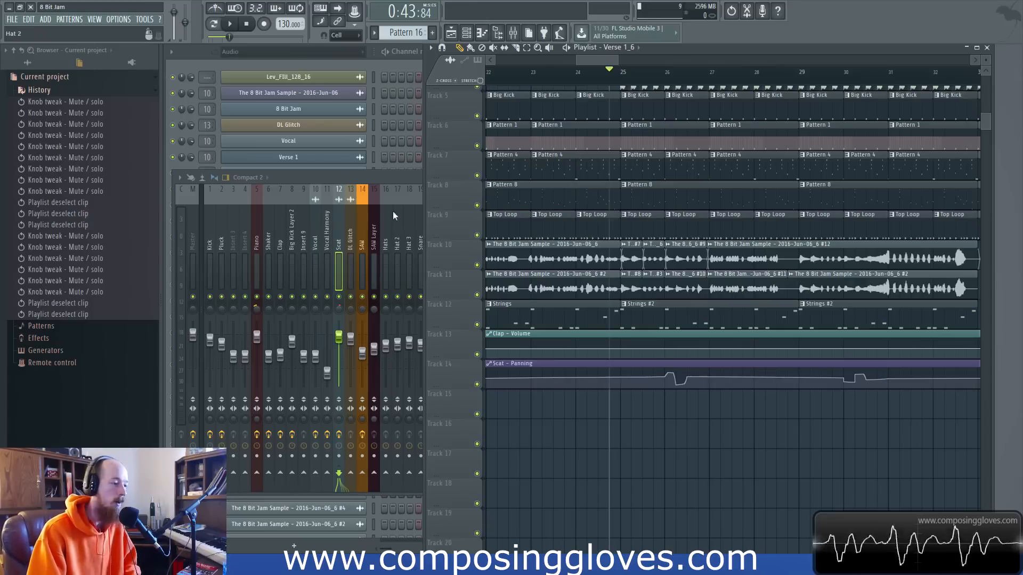
{"action": "left_click_drag", "start_coordinate": [423, 219], "coordinate": [881, 231]}
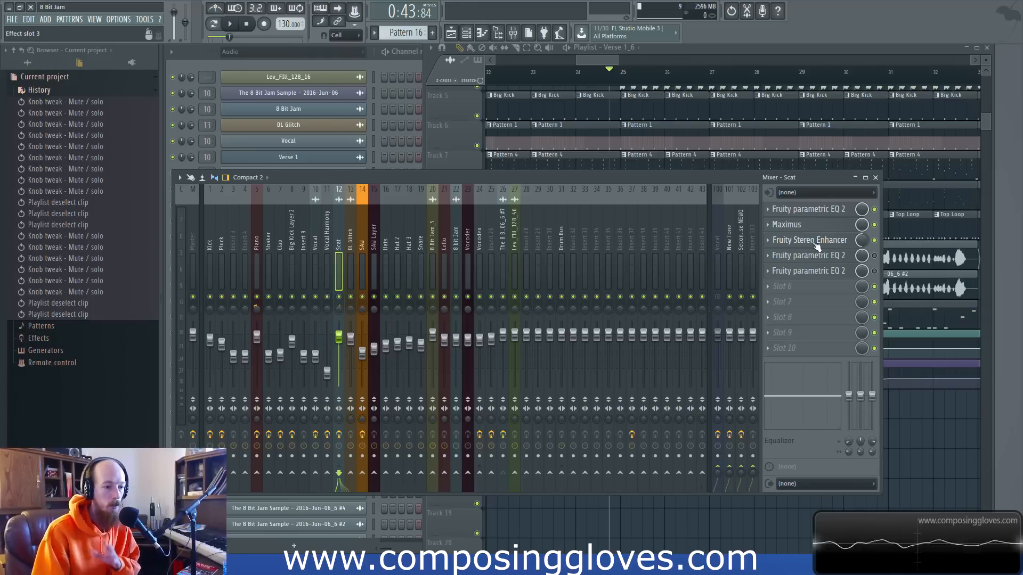
Inspect the Scat - Panning automation points around bar 26 up close and compare them with the panning moves further along the song.
{"action": "left_click", "coordinate": [596, 60]}
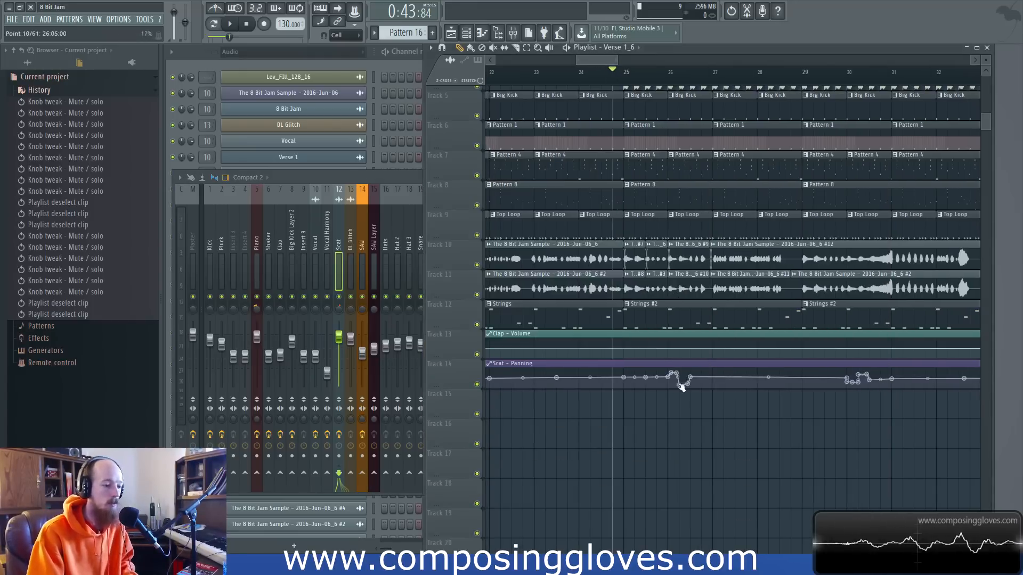
{"action": "scroll", "coordinate": [674, 389], "scroll_direction": "up", "scroll_amount": 3}
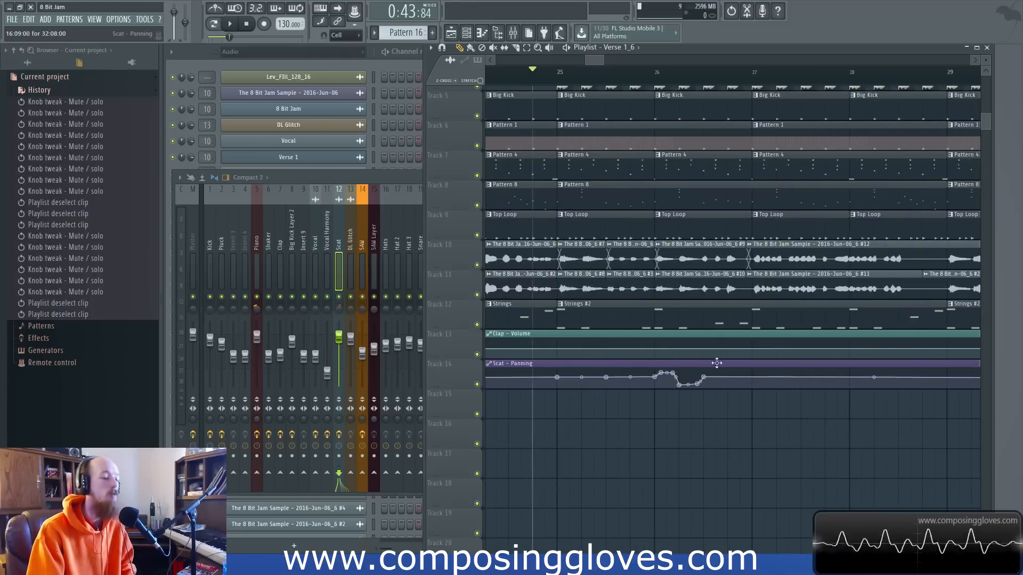
{"action": "left_click_drag", "start_coordinate": [672, 394], "coordinate": [708, 383]}
{"action": "left_click", "coordinate": [715, 406]}
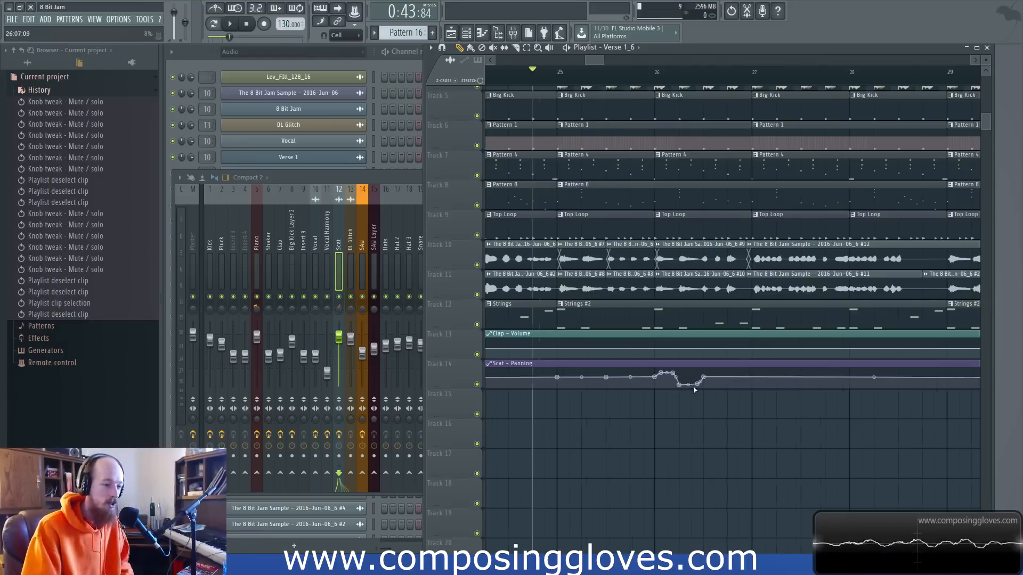
{"action": "scroll", "coordinate": [697, 389], "scroll_direction": "down", "scroll_amount": 5}
{"action": "mouse_move", "coordinate": [724, 377]}
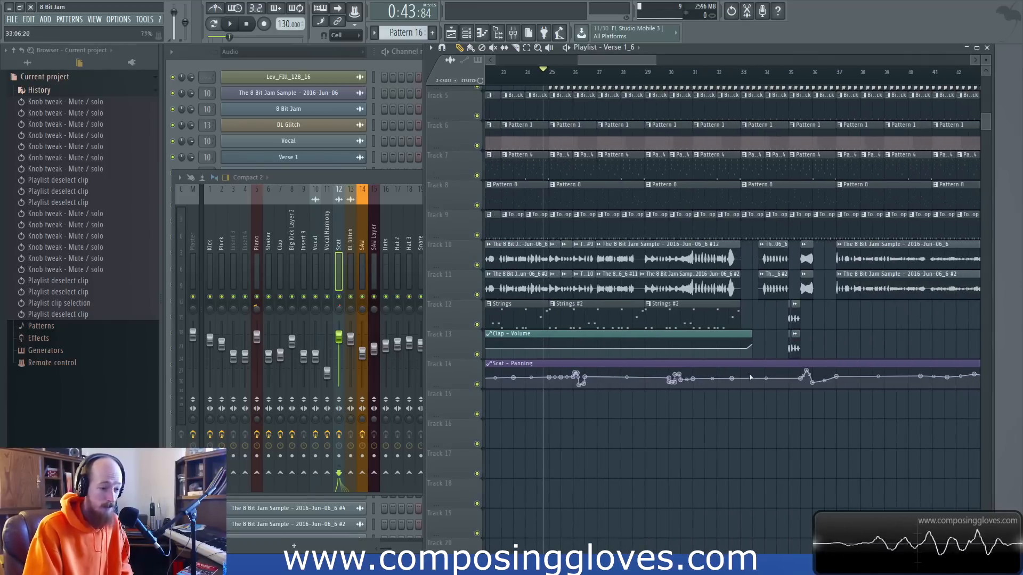
{"action": "scroll", "coordinate": [650, 447], "scroll_direction": "up", "scroll_amount": 4}
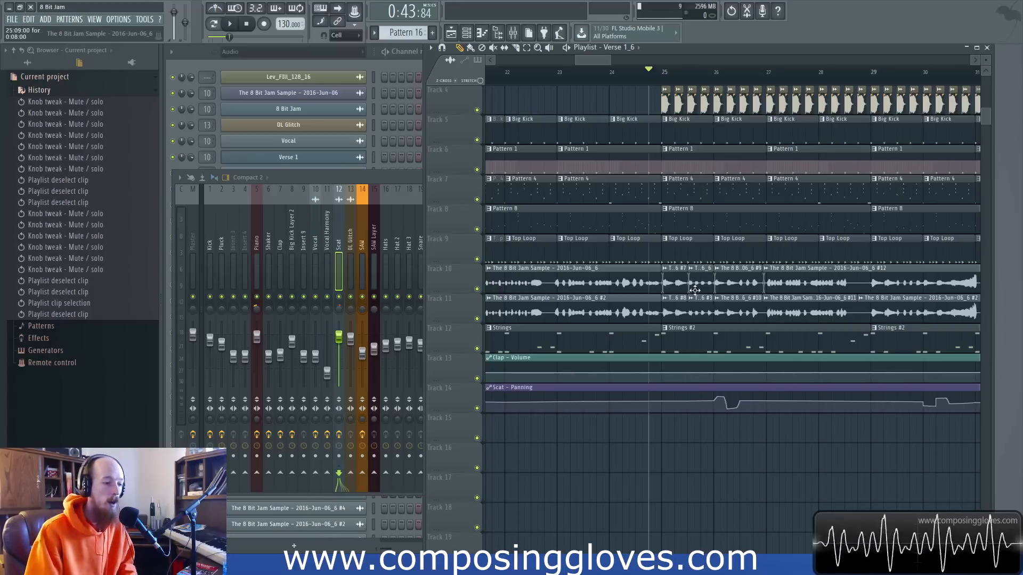
{"action": "scroll", "coordinate": [666, 453], "scroll_direction": "down", "scroll_amount": 2}
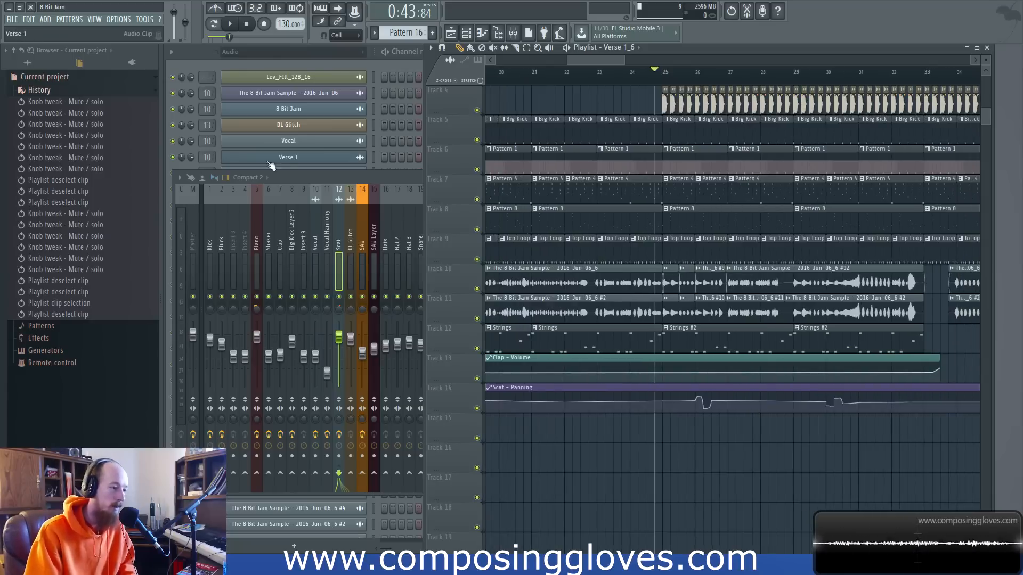
Re-enable the fourth-slot and fifth-slot Fruity Parametric EQ 2 on the Scat track and review the fourth-slot EQ curve.
{"action": "left_click", "coordinate": [340, 241]}
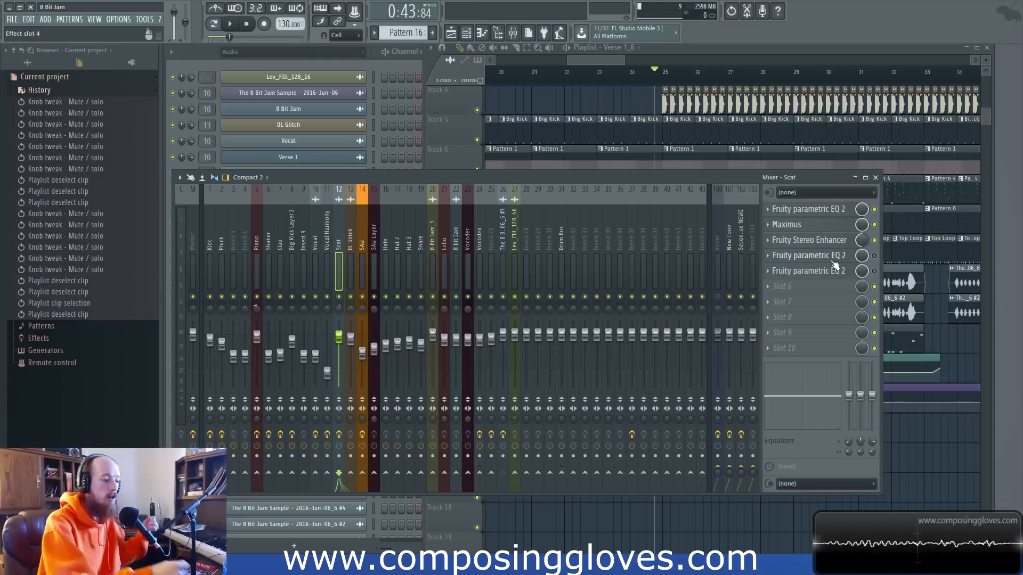
{"action": "left_click", "coordinate": [811, 244]}
{"action": "left_click", "coordinate": [810, 248]}
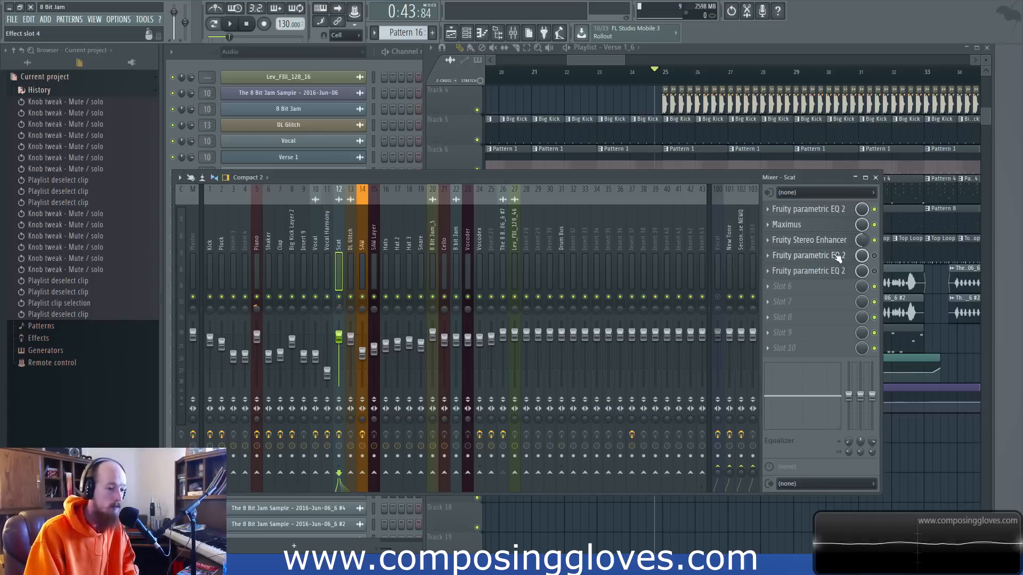
{"action": "left_click", "coordinate": [875, 255]}
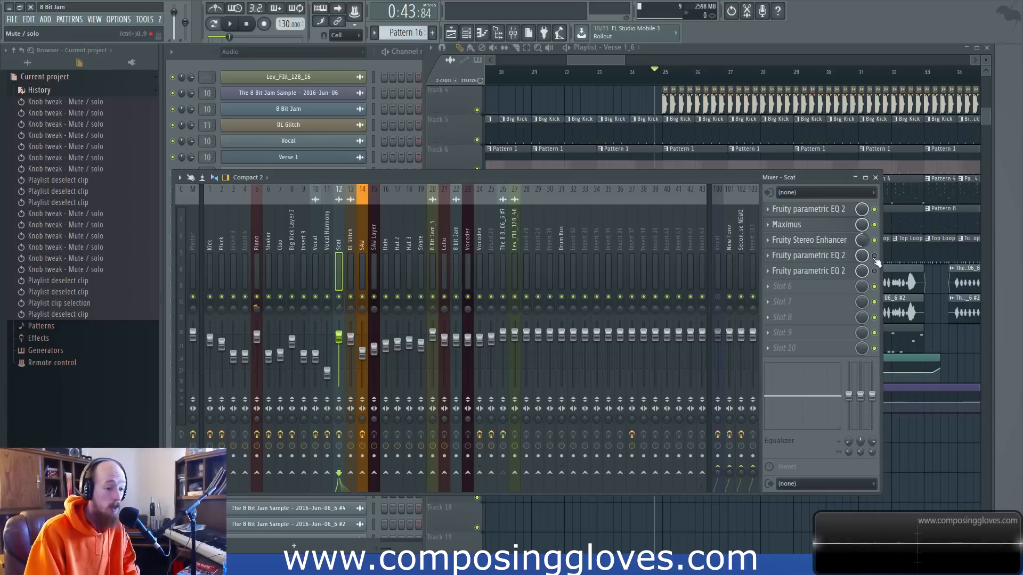
{"action": "left_click", "coordinate": [823, 258]}
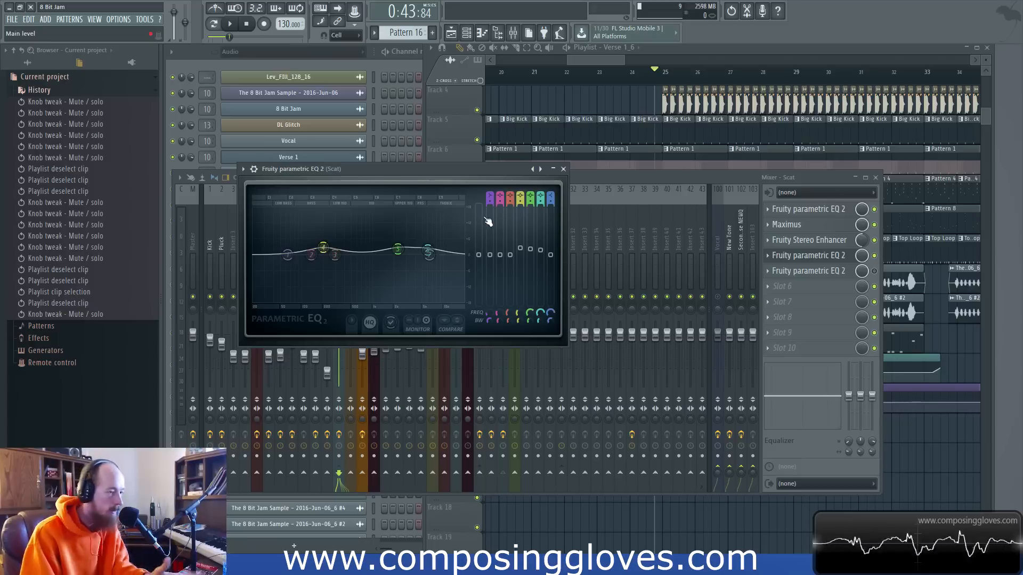
{"action": "left_click", "coordinate": [563, 169]}
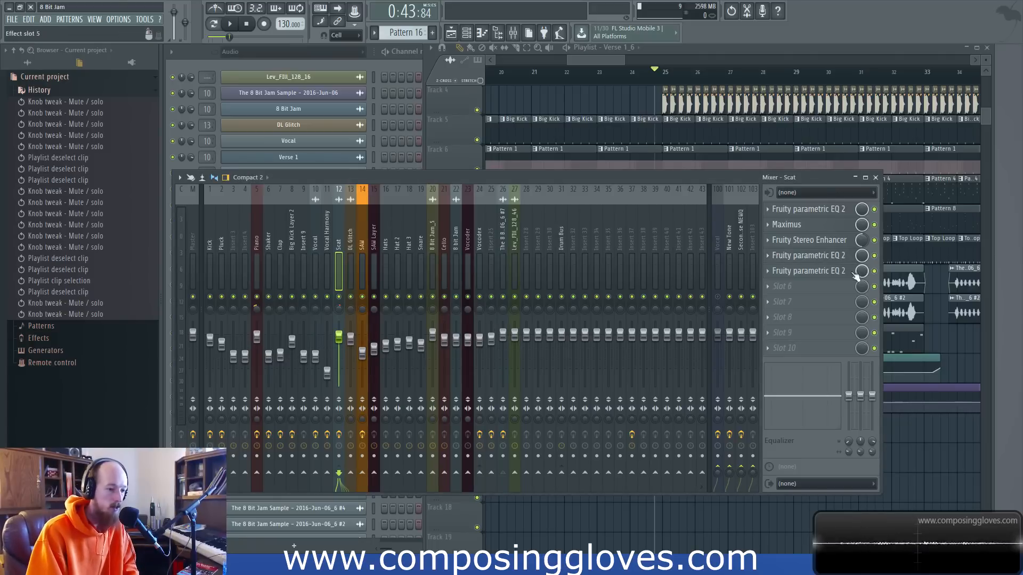
Review the Scat track's fifth-slot Fruity Parametric EQ 2 curve, compare it with the fourth-slot EQ, and close both.
{"action": "left_click", "coordinate": [820, 271]}
{"action": "left_click_drag", "start_coordinate": [432, 183], "coordinate": [469, 171]}
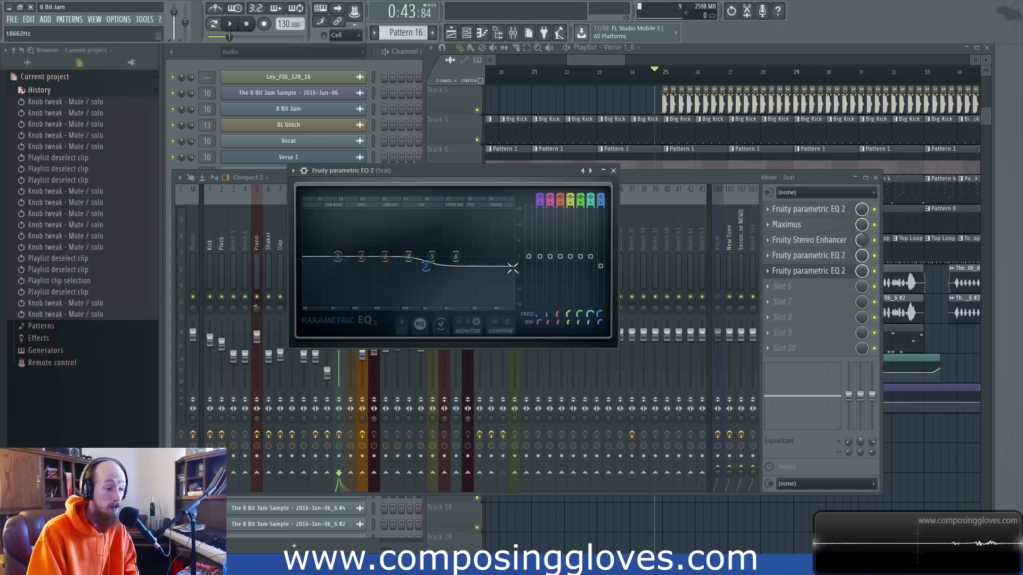
{"action": "left_click", "coordinate": [812, 259]}
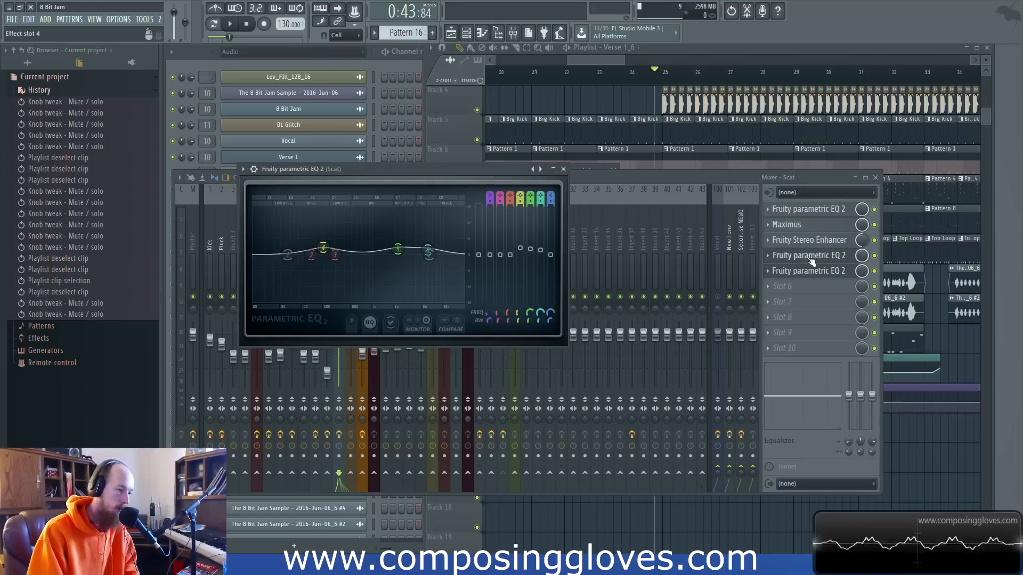
{"action": "left_click", "coordinate": [816, 272]}
{"action": "left_click", "coordinate": [816, 271]}
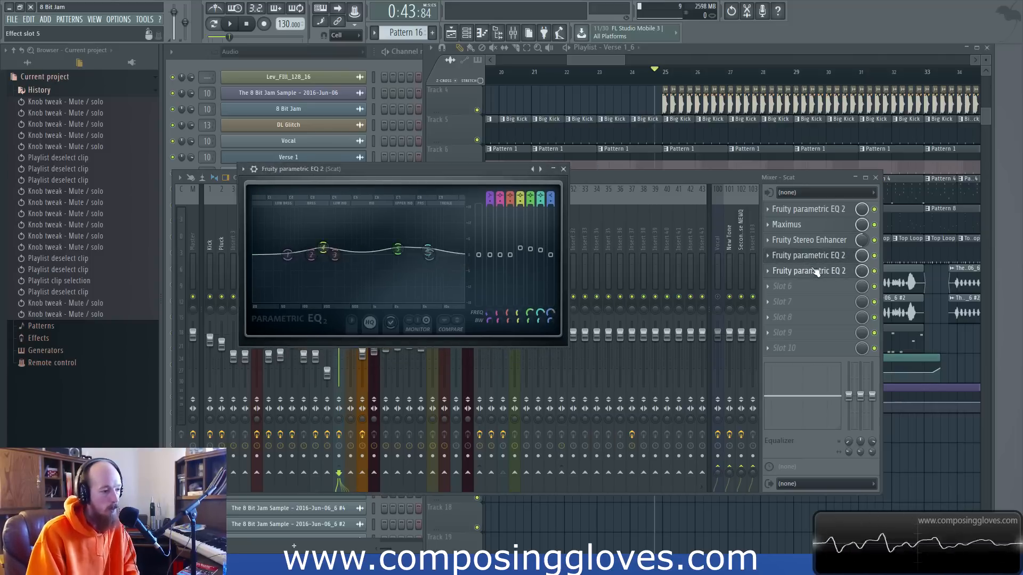
{"action": "left_click", "coordinate": [814, 257]}
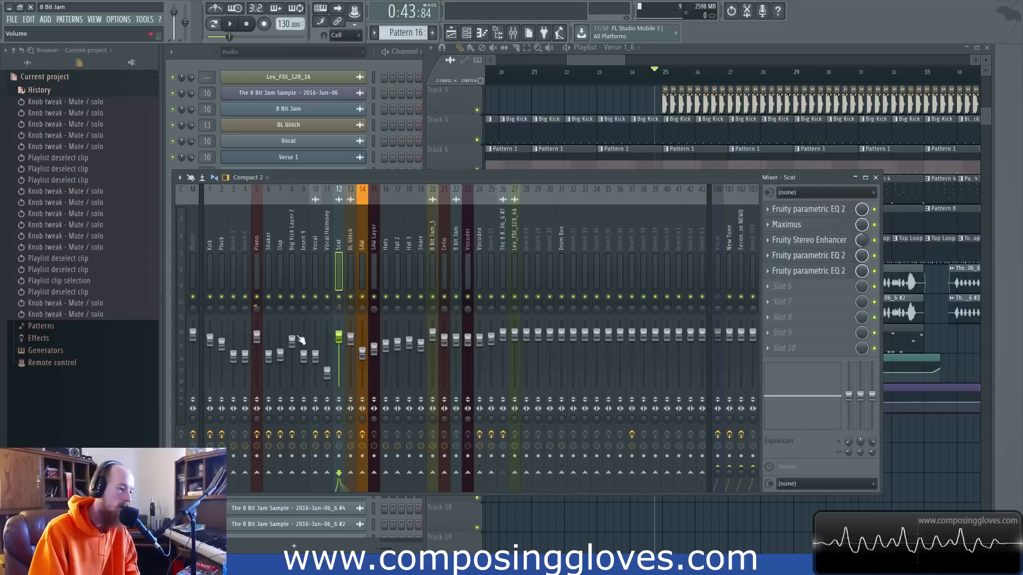
Look again at the individual bands of the Scat track's fourth-slot and fifth-slot EQs and close their windows.
{"action": "left_click", "coordinate": [824, 256]}
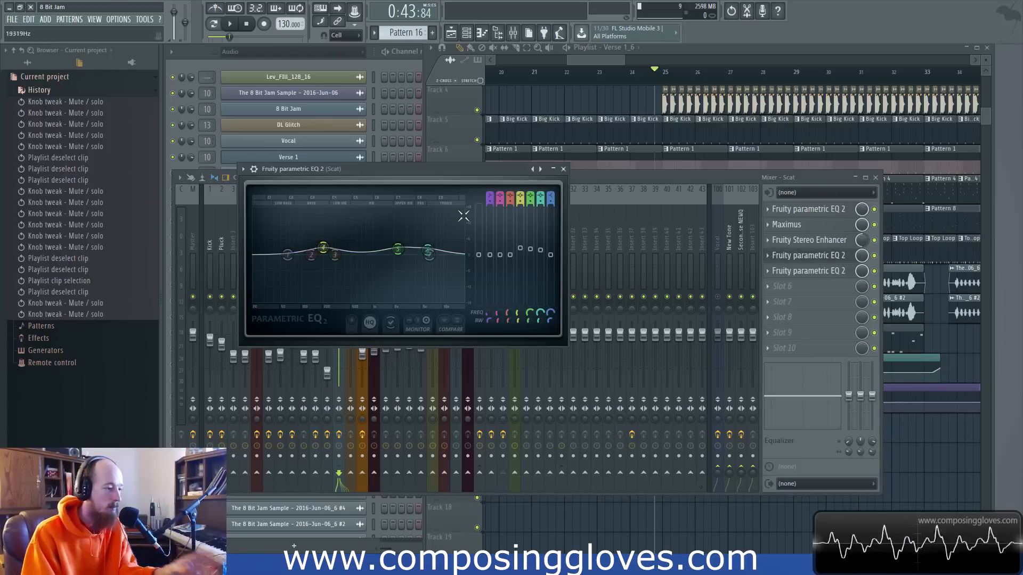
{"action": "left_click", "coordinate": [563, 169]}
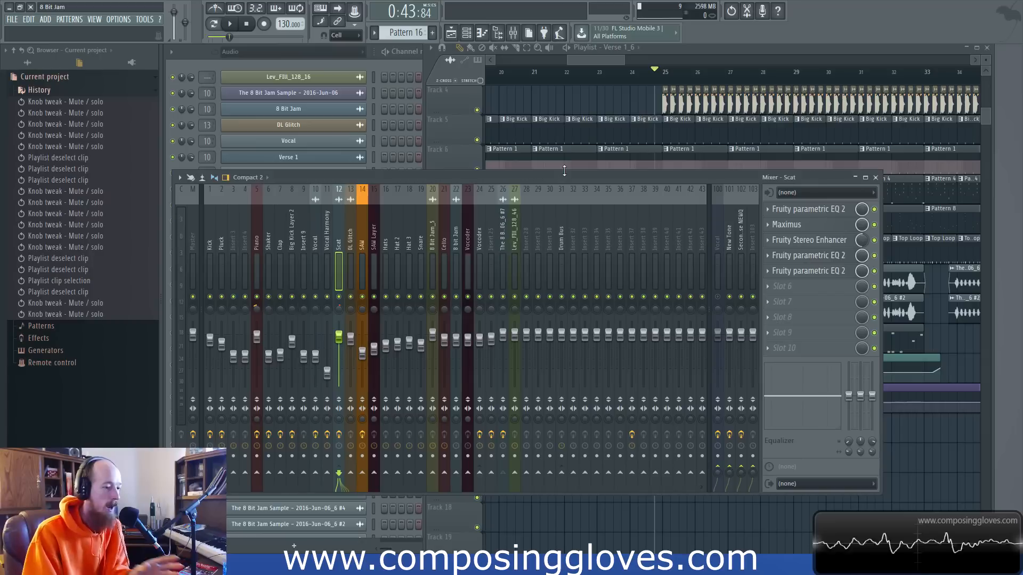
{"action": "left_click", "coordinate": [822, 273]}
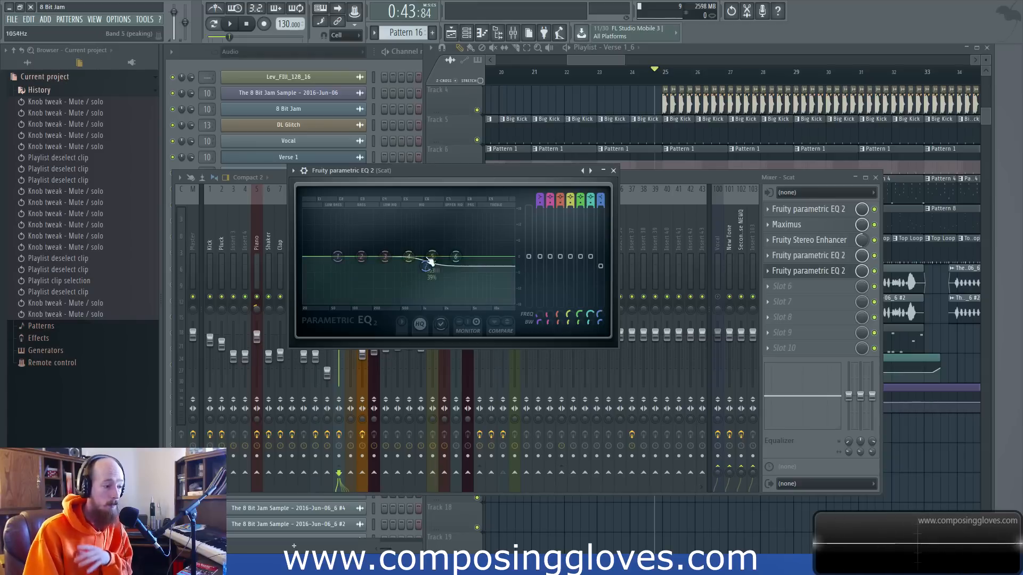
{"action": "left_click", "coordinate": [838, 261]}
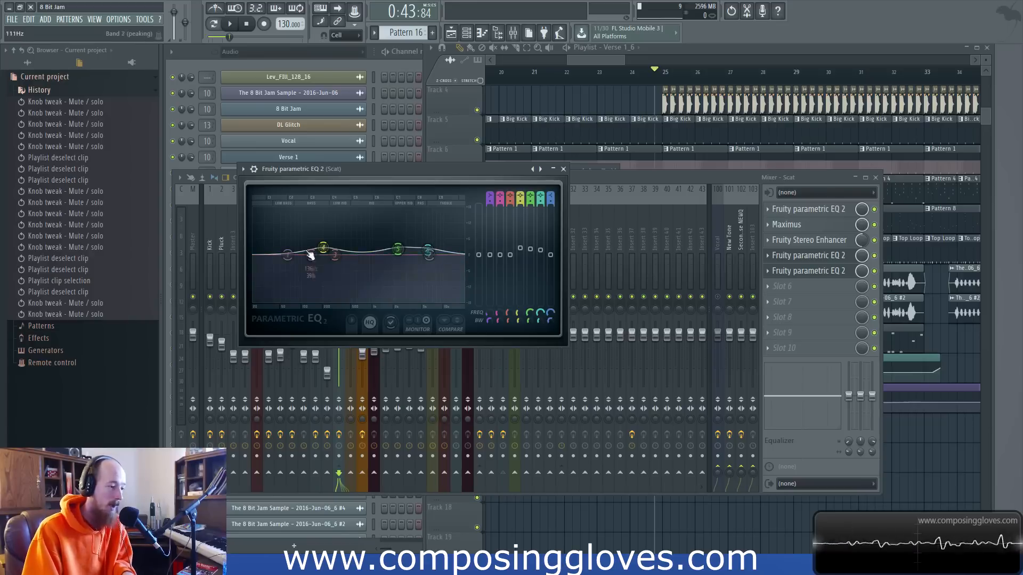
{"action": "left_click", "coordinate": [564, 169]}
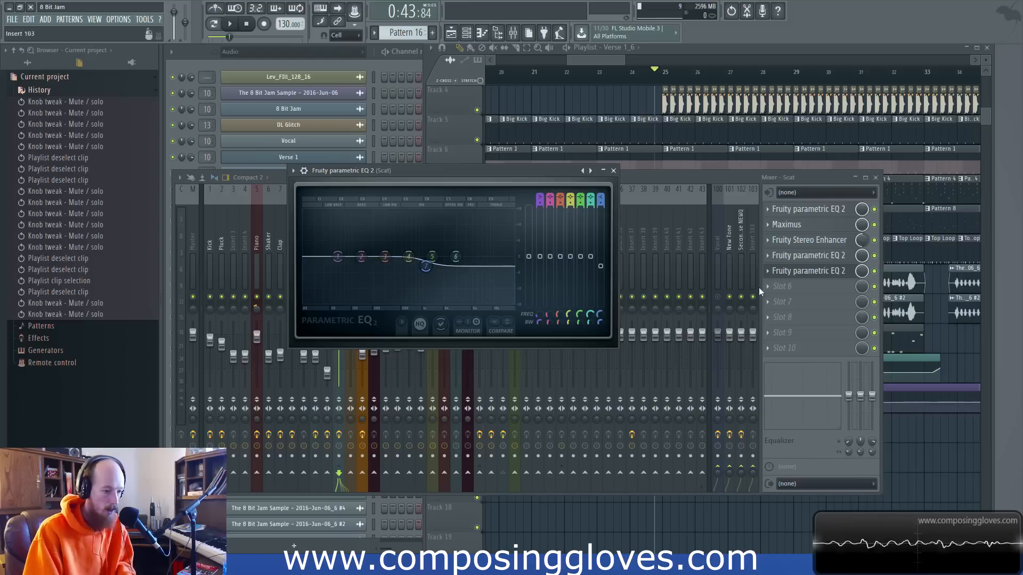
{"action": "left_click", "coordinate": [805, 272]}
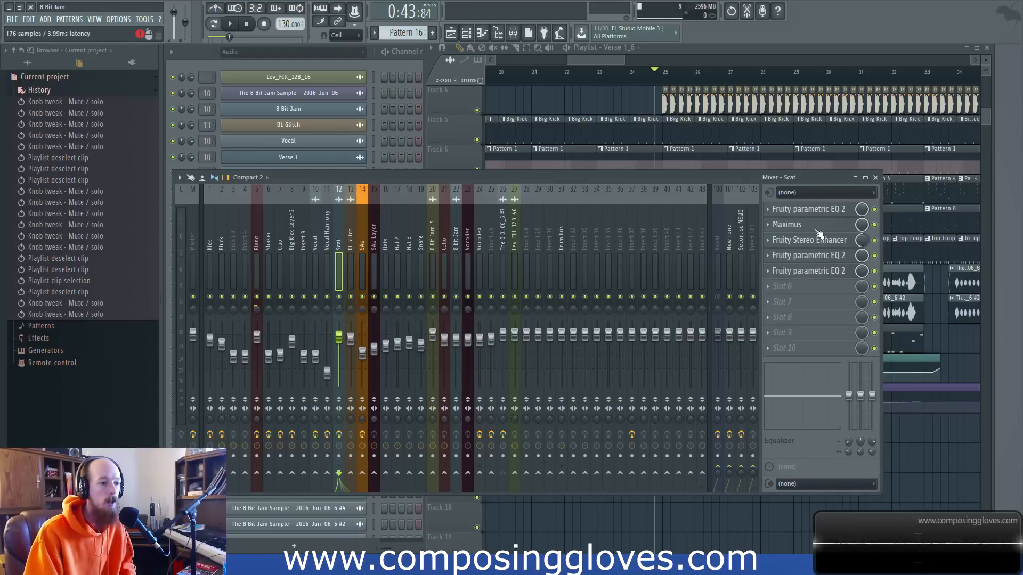
{"action": "left_click", "coordinate": [818, 259]}
{"action": "left_click", "coordinate": [825, 262]}
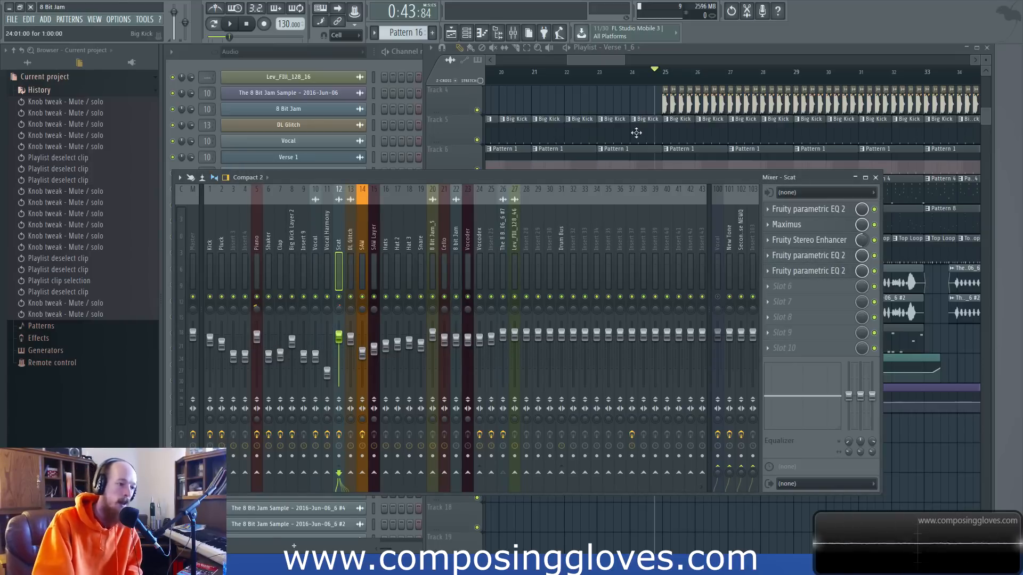
Review the Scat track's first-slot EQ curve against the fourth-slot and fifth-slot EQ curves, closing each window.
{"action": "left_click", "coordinate": [838, 213]}
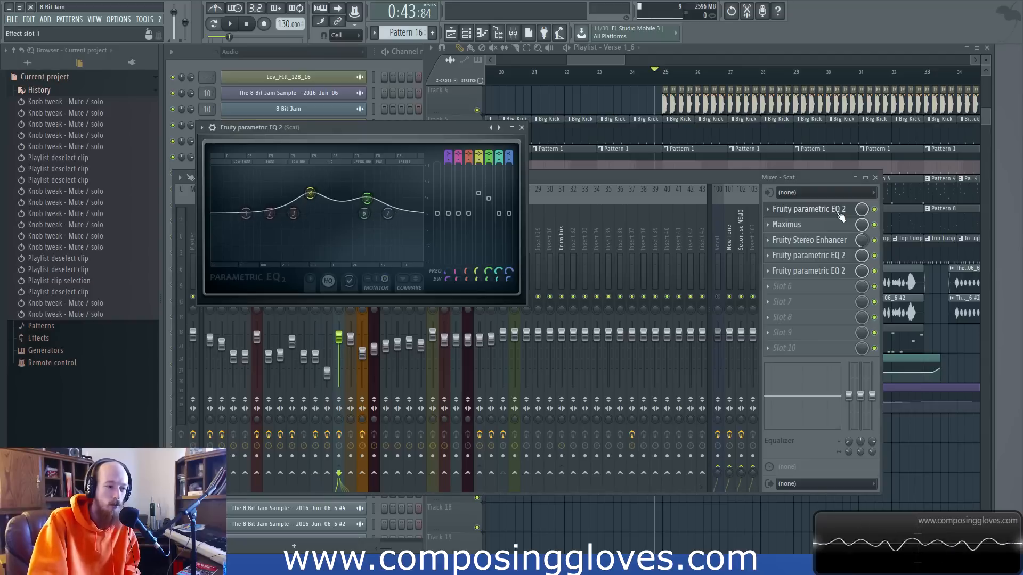
{"action": "left_click", "coordinate": [522, 128]}
{"action": "left_click", "coordinate": [816, 257]}
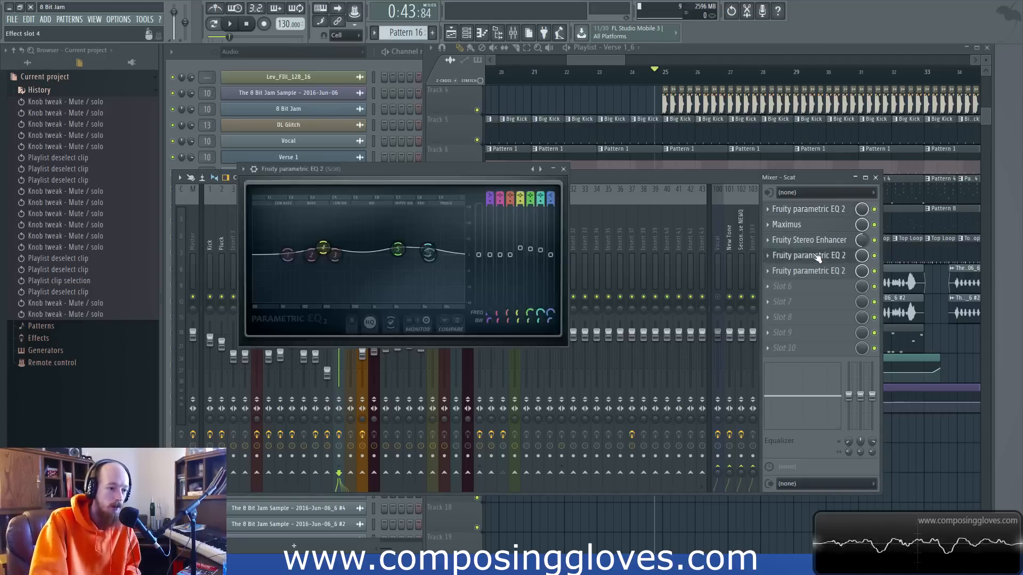
{"action": "left_click", "coordinate": [818, 257]}
{"action": "left_click", "coordinate": [812, 273]}
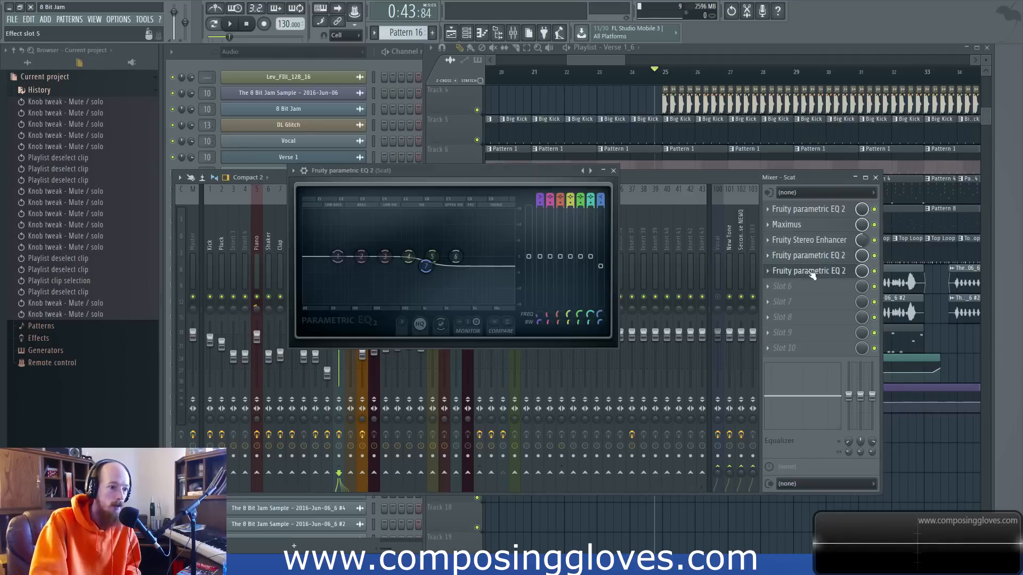
{"action": "left_click", "coordinate": [812, 273]}
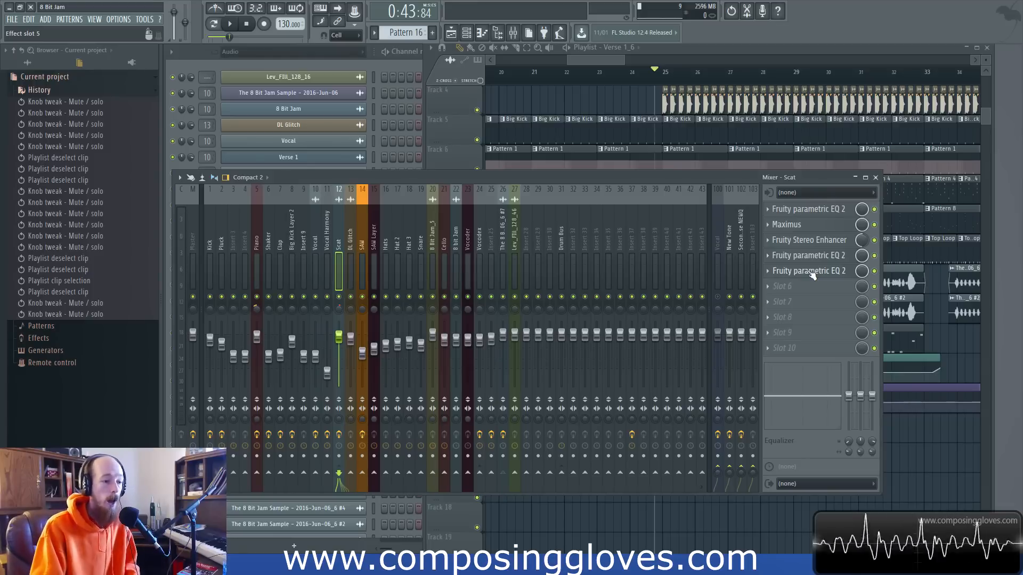
{"action": "left_click", "coordinate": [812, 273]}
{"action": "left_click", "coordinate": [812, 273]}
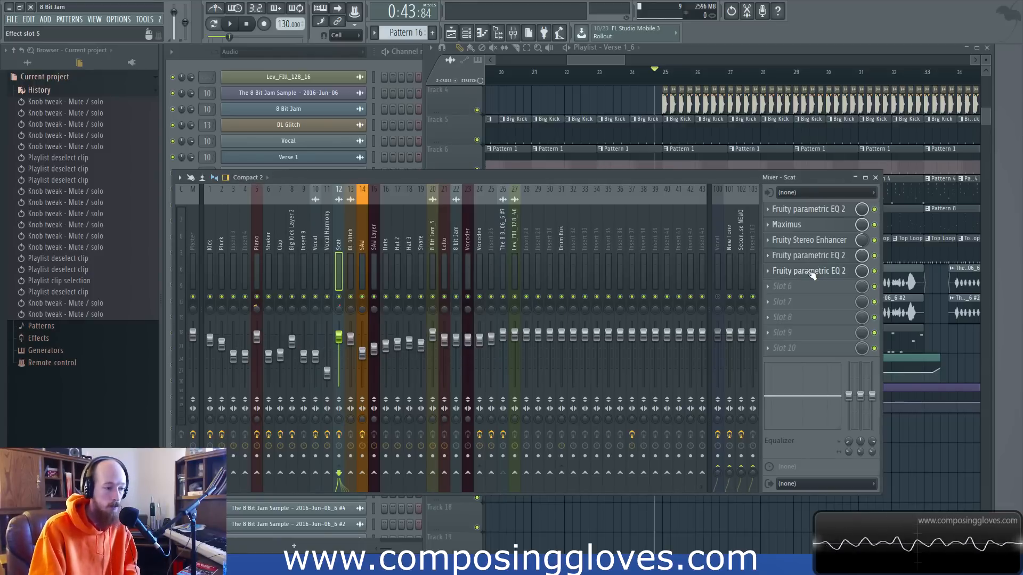
{"action": "left_click", "coordinate": [819, 257]}
{"action": "left_click", "coordinate": [819, 257]}
Move the playback position to just before the Verse 1 marker and bring the Verse 1_6 clip into view.
{"action": "left_click_drag", "start_coordinate": [625, 62], "coordinate": [574, 63]}
{"action": "scroll", "coordinate": [522, 79], "scroll_direction": "up", "scroll_amount": 3}
{"action": "left_click", "coordinate": [520, 79]}
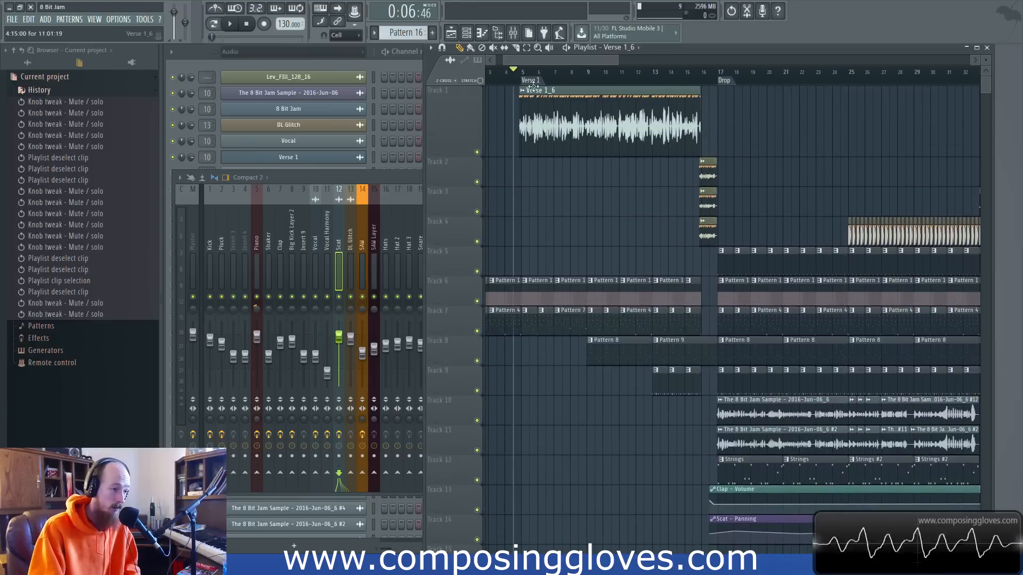
{"action": "scroll", "coordinate": [586, 197], "scroll_direction": "up", "scroll_amount": 4}
{"action": "scroll", "coordinate": [623, 199], "scroll_direction": "down", "scroll_amount": 5}
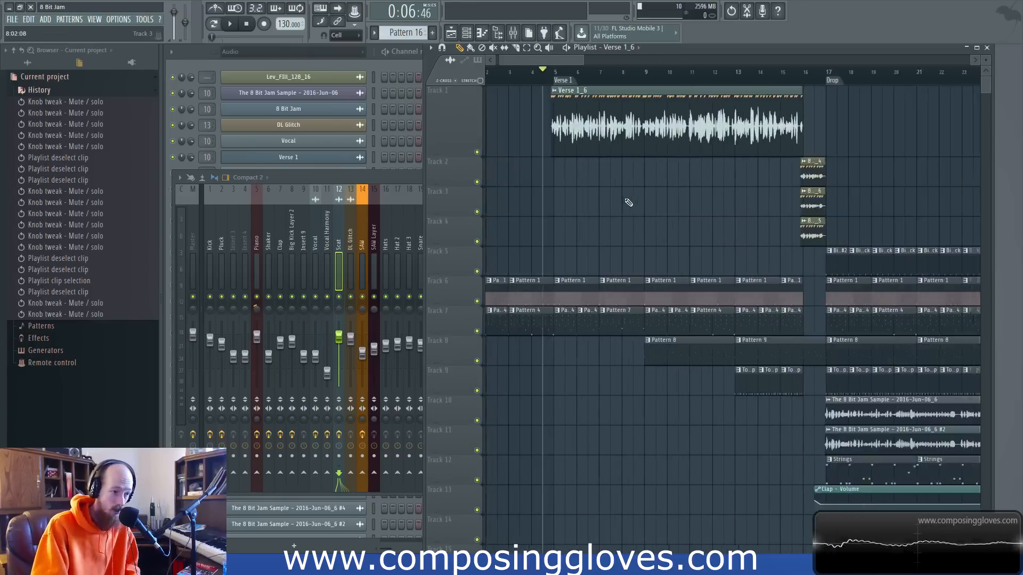